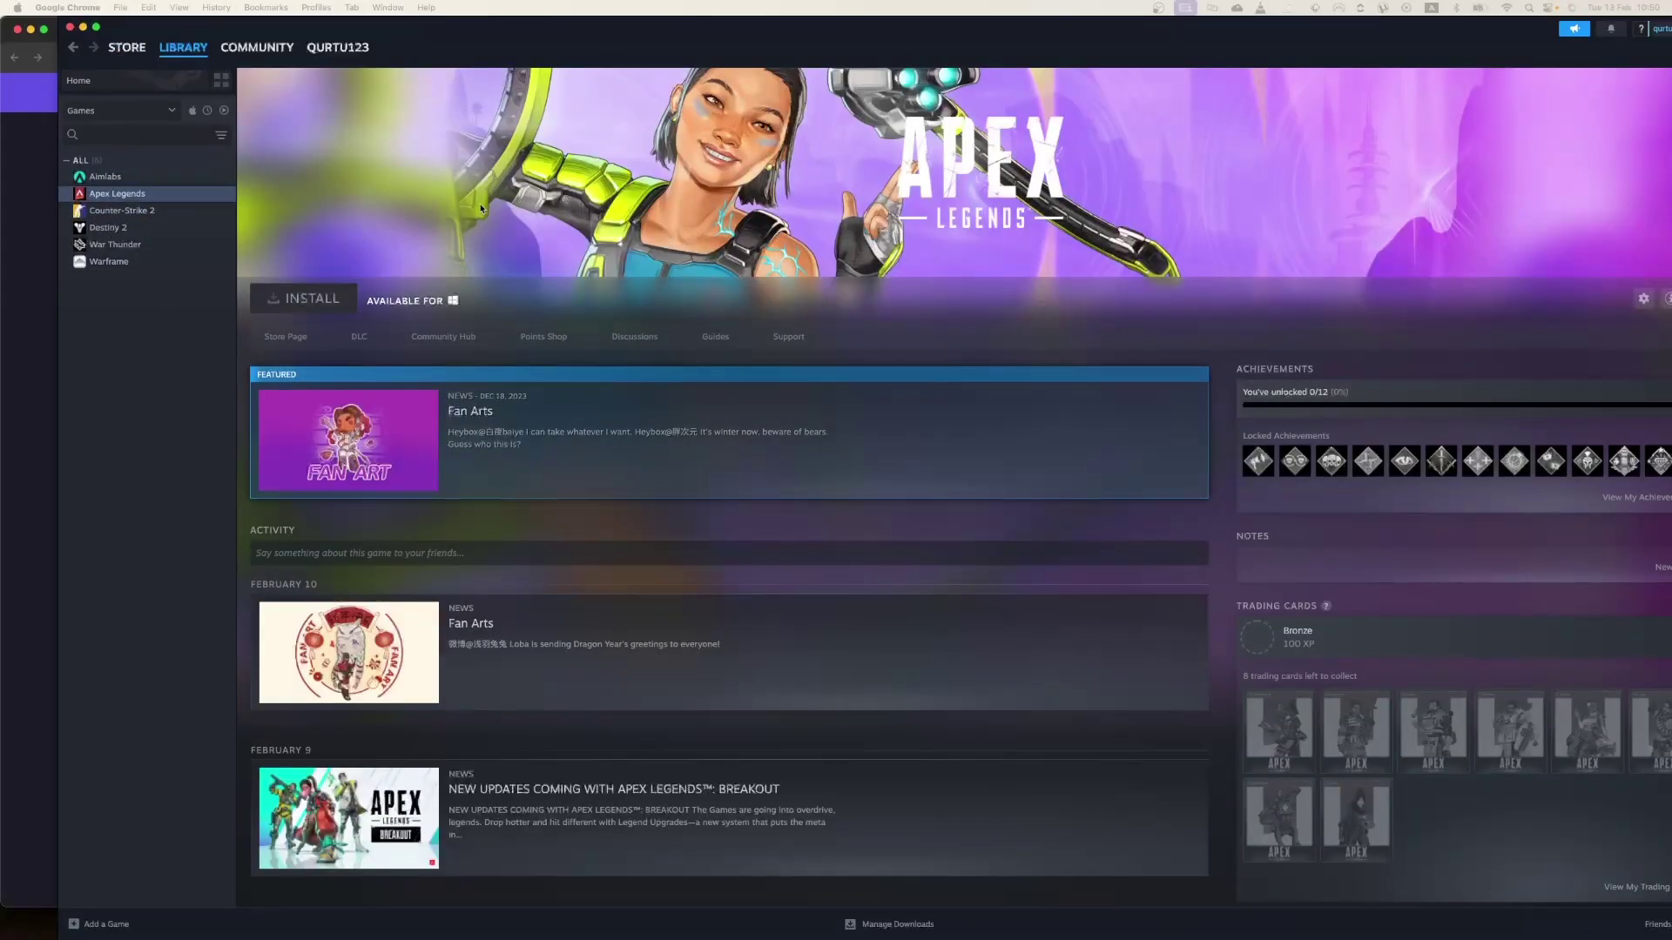
Browse the Warframe and Destiny 2 library pages, then search the store for 'dota 2' and open Dota 2
left_click(109, 261)
left_click(108, 228)
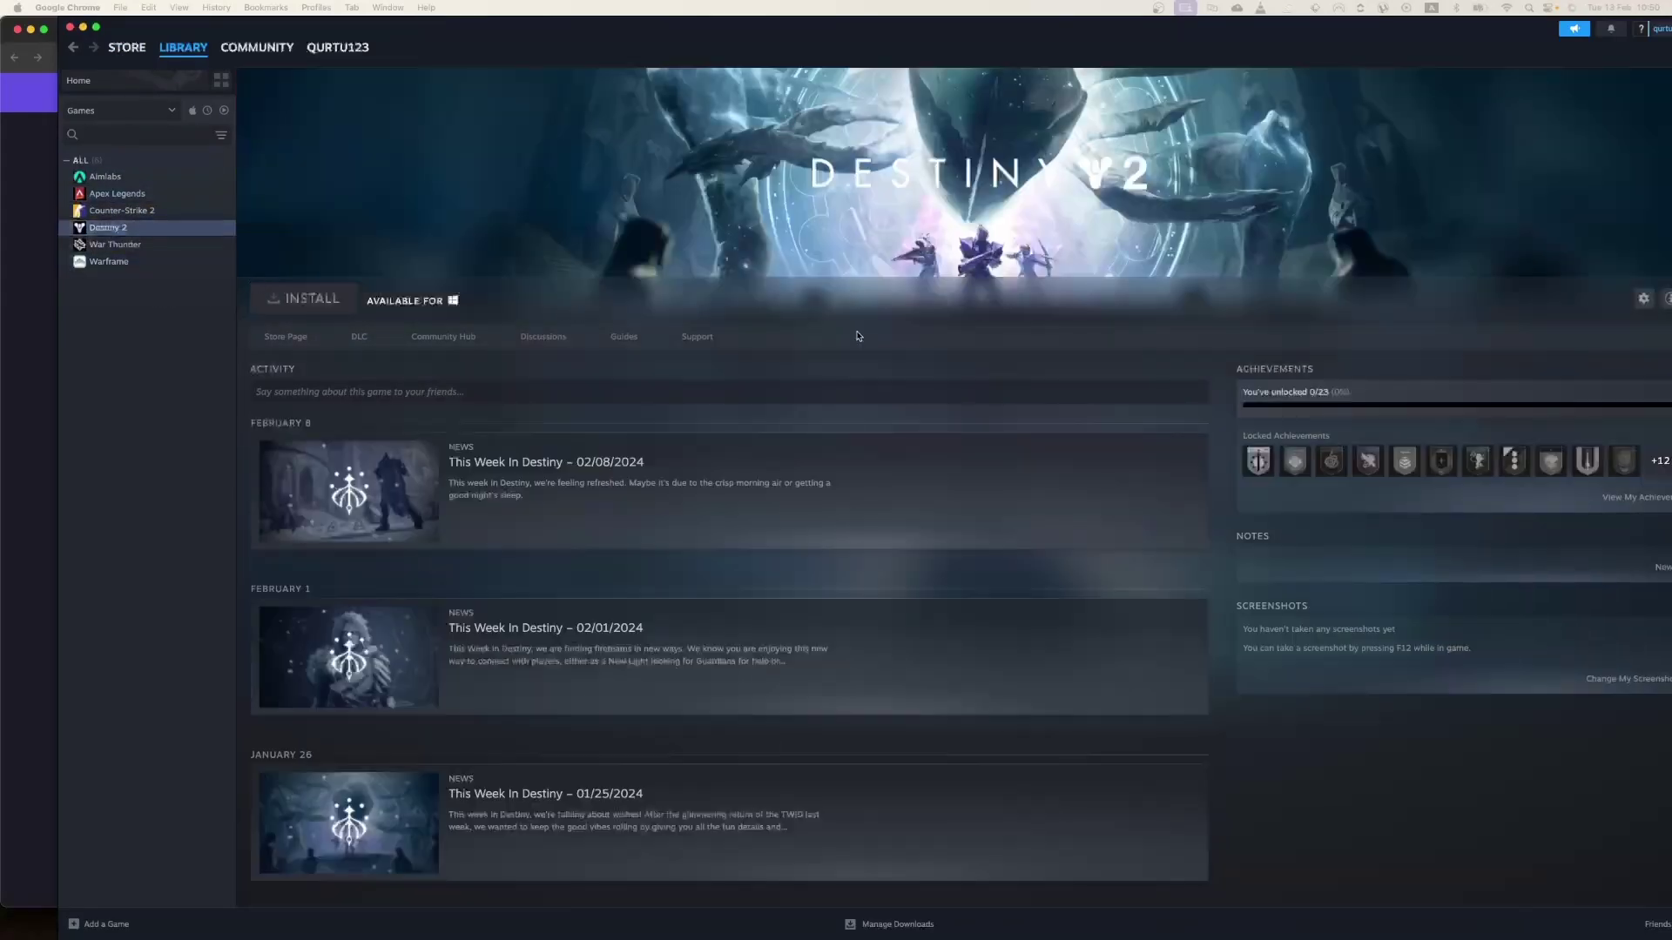
left_click(127, 47)
left_click(1119, 107)
type("dota 2")
key("Return")
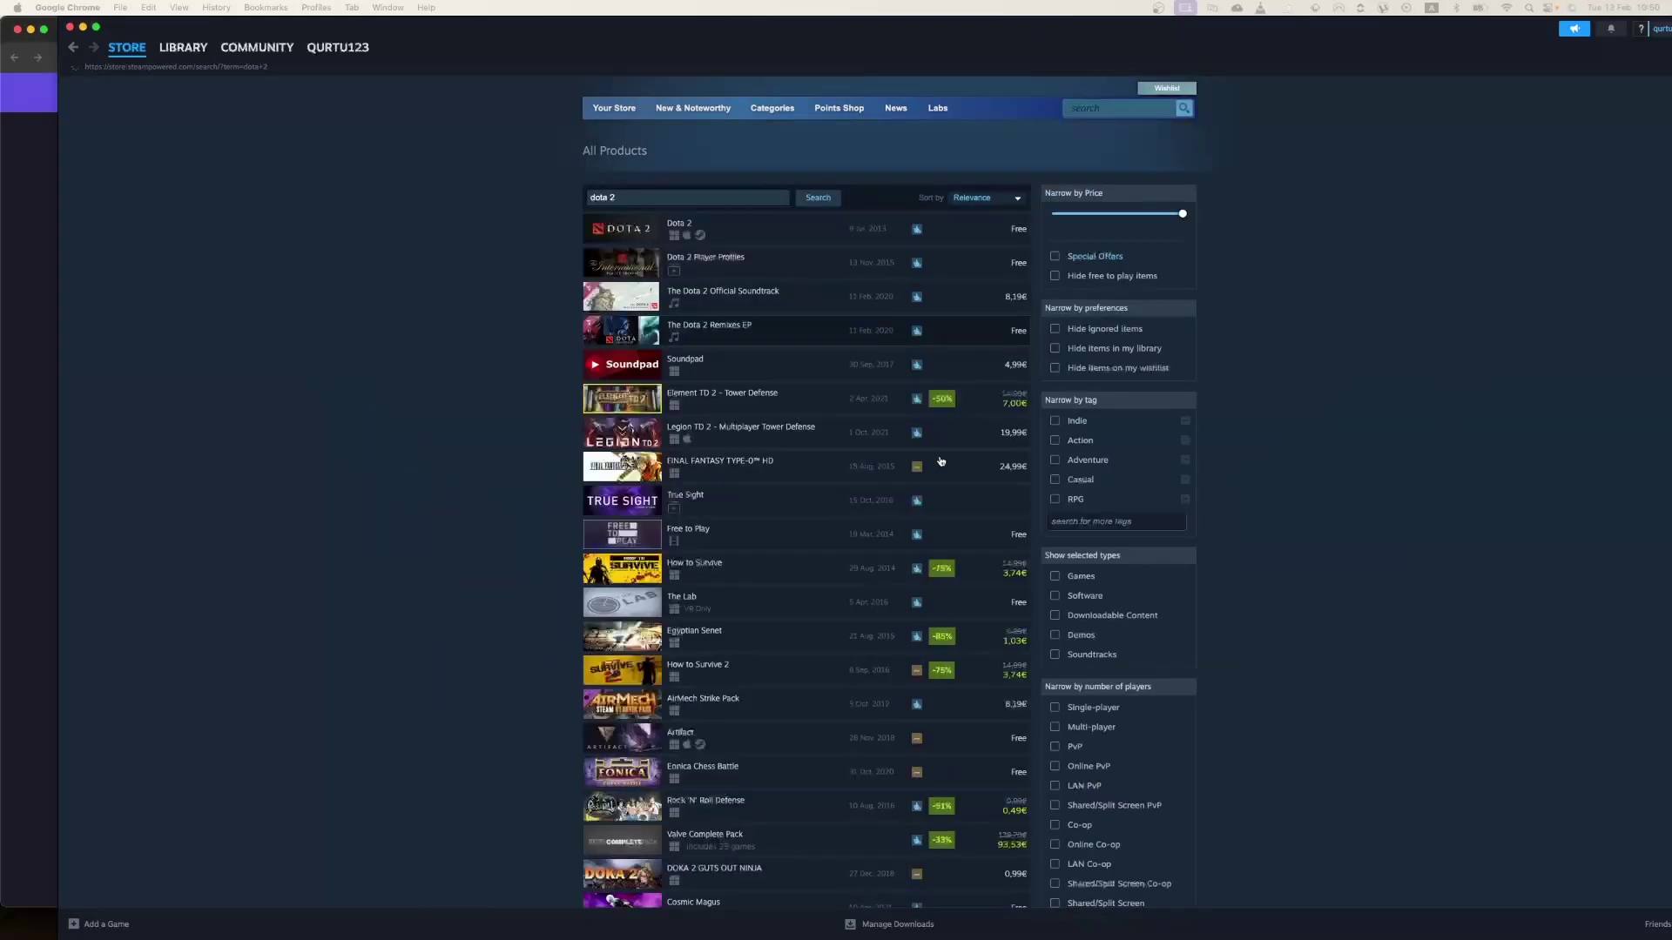
left_click(696, 261)
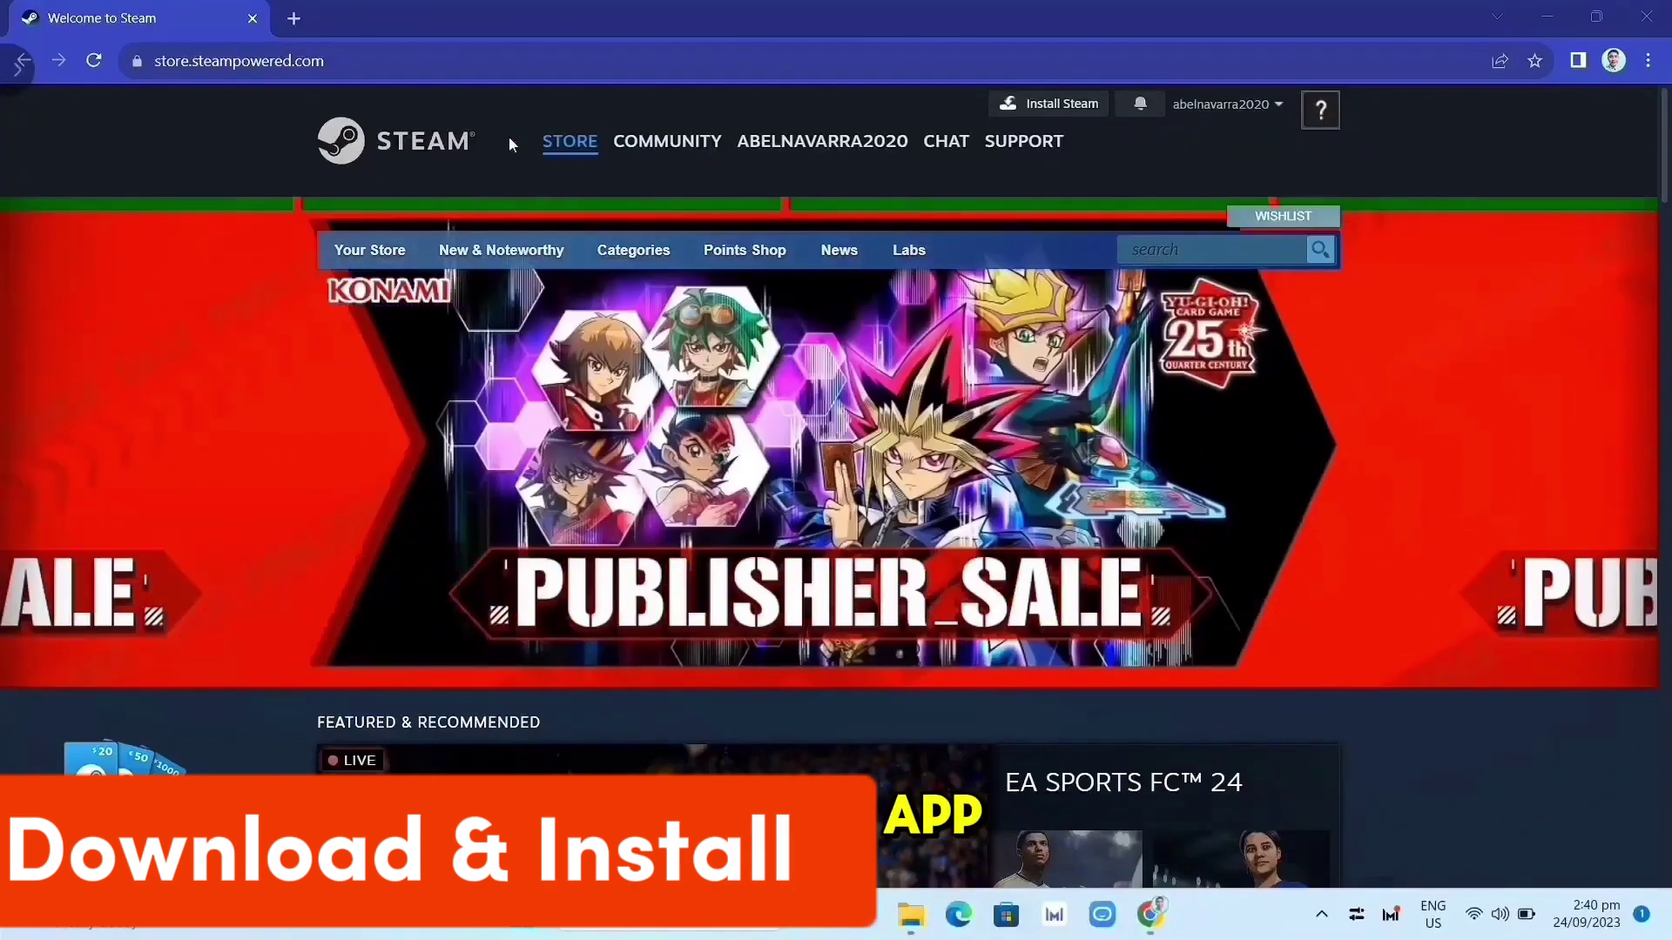
Go to store.steampowered.com and download the installer SteamSetup (1).exe from the Install Steam page
left_click(361, 61)
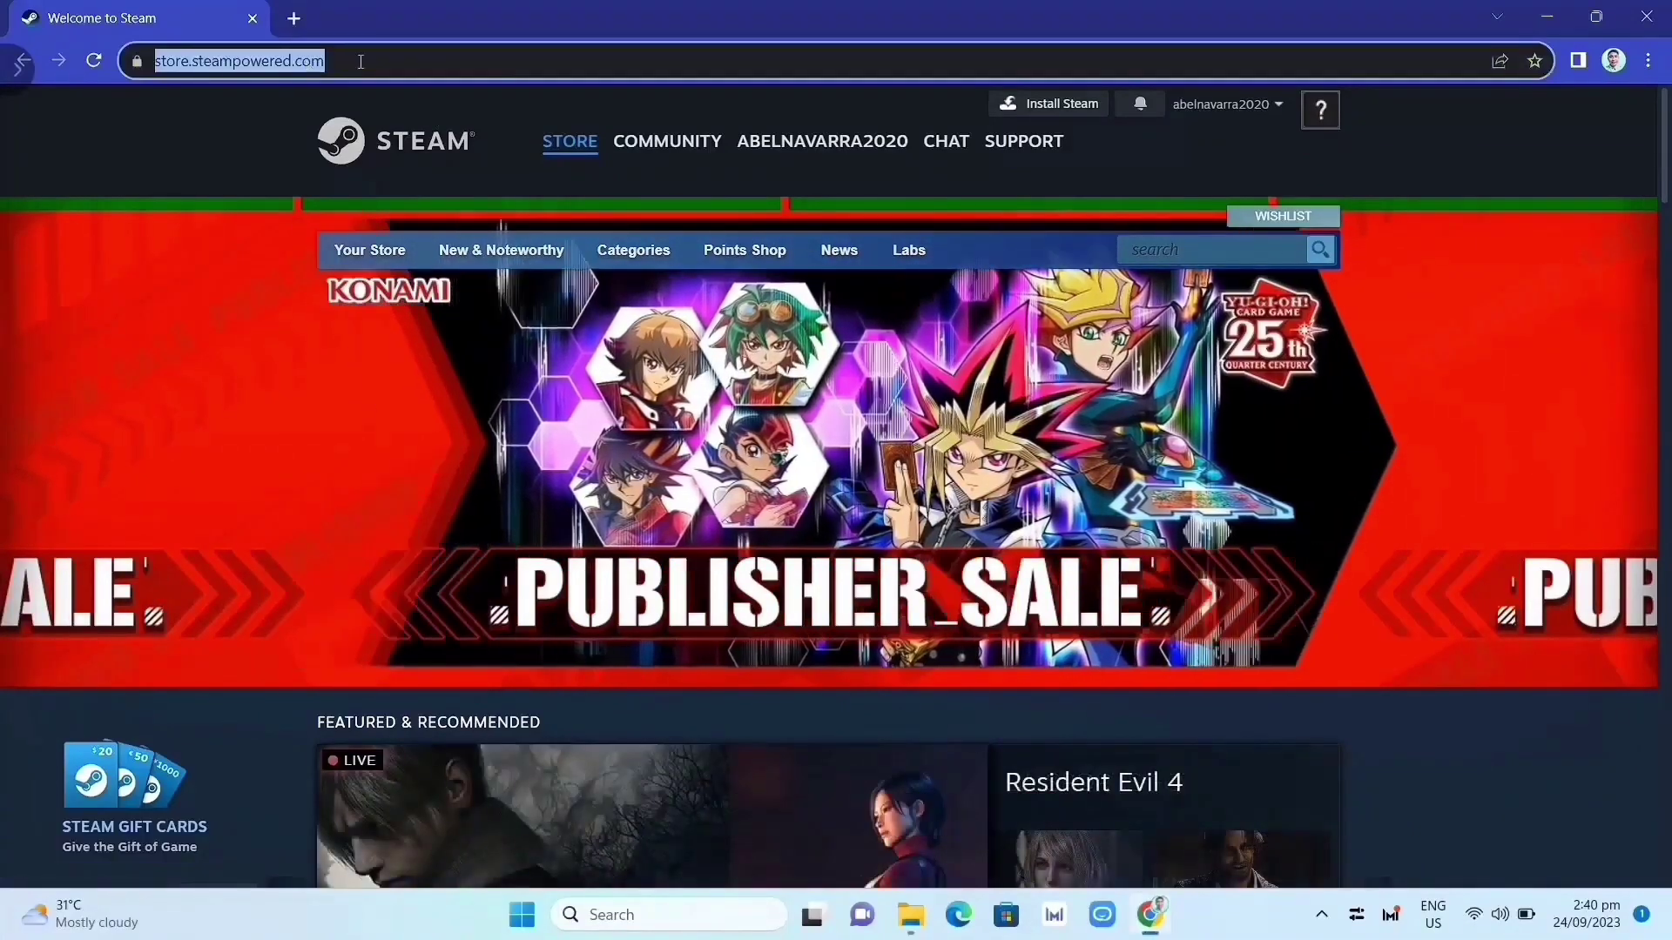
left_click(360, 61)
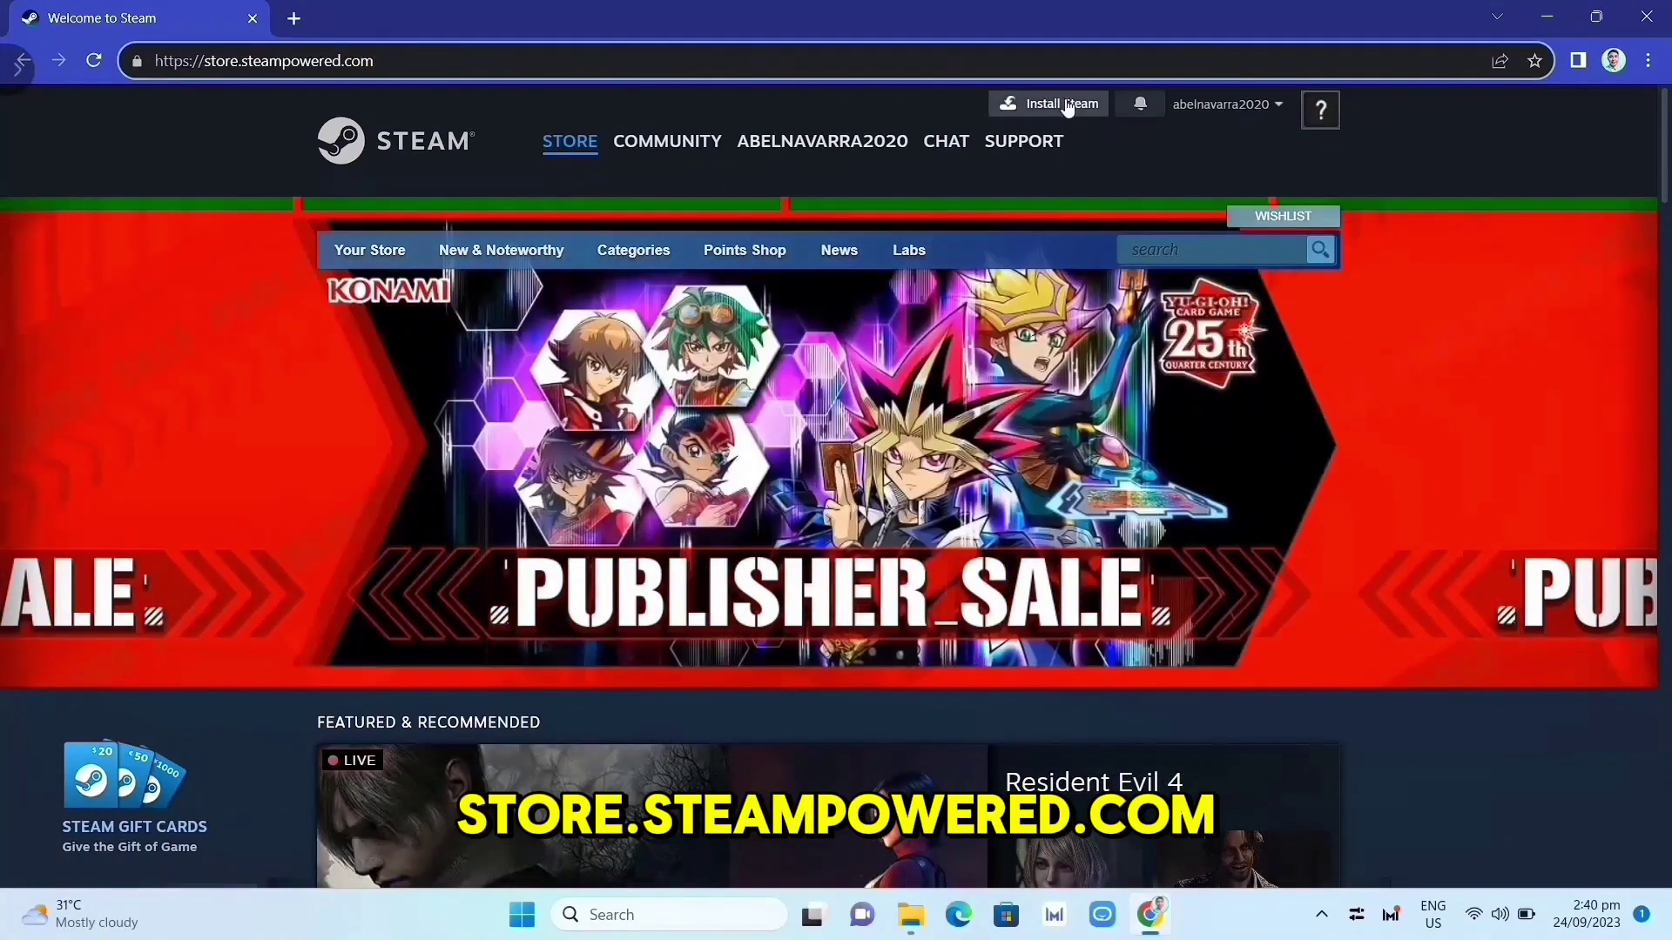
left_click(1067, 104)
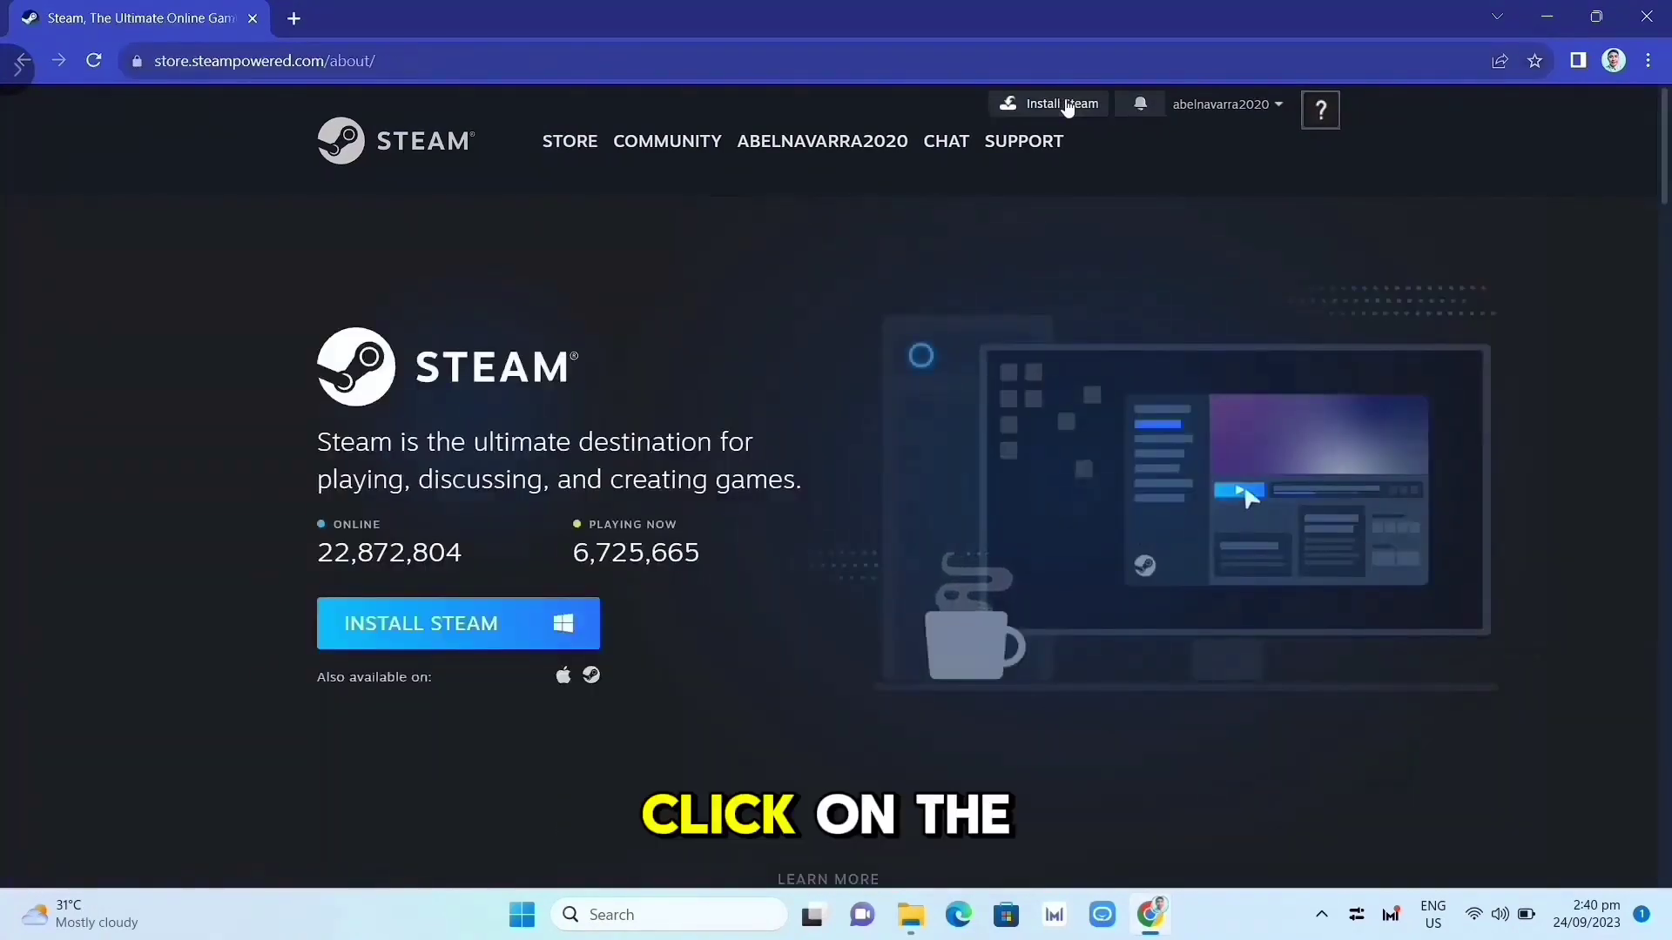
left_click(471, 633)
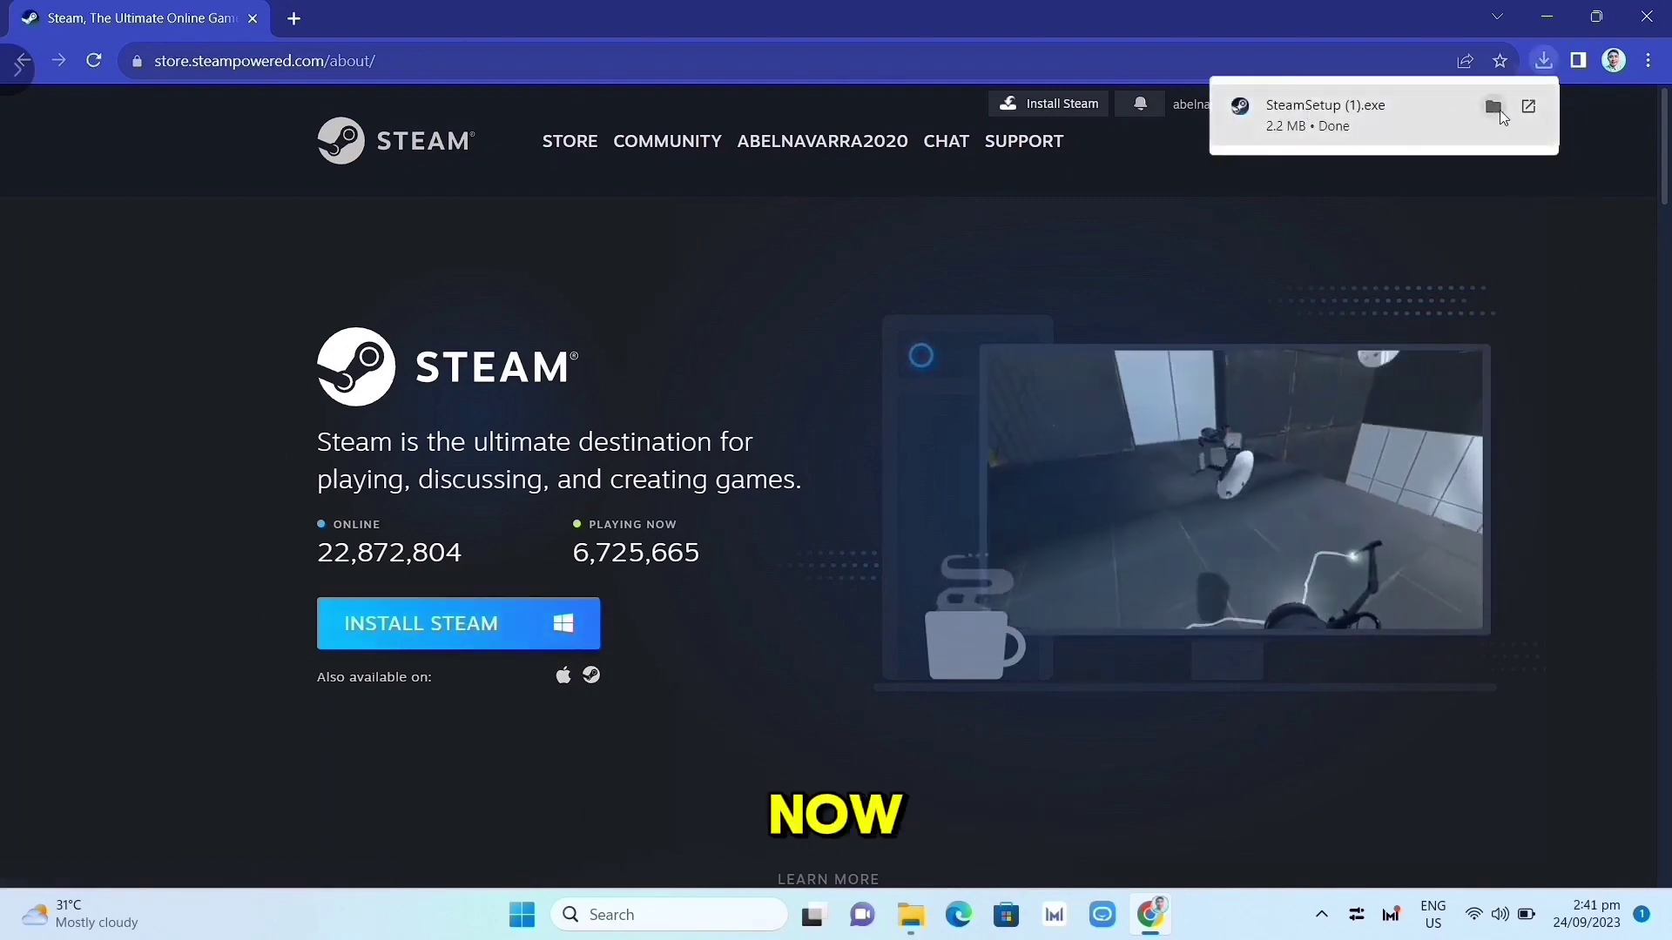
Run SteamSetup (1).exe and install Steam in English to C:\Program Files (x86)\Steam\
left_click(1529, 108)
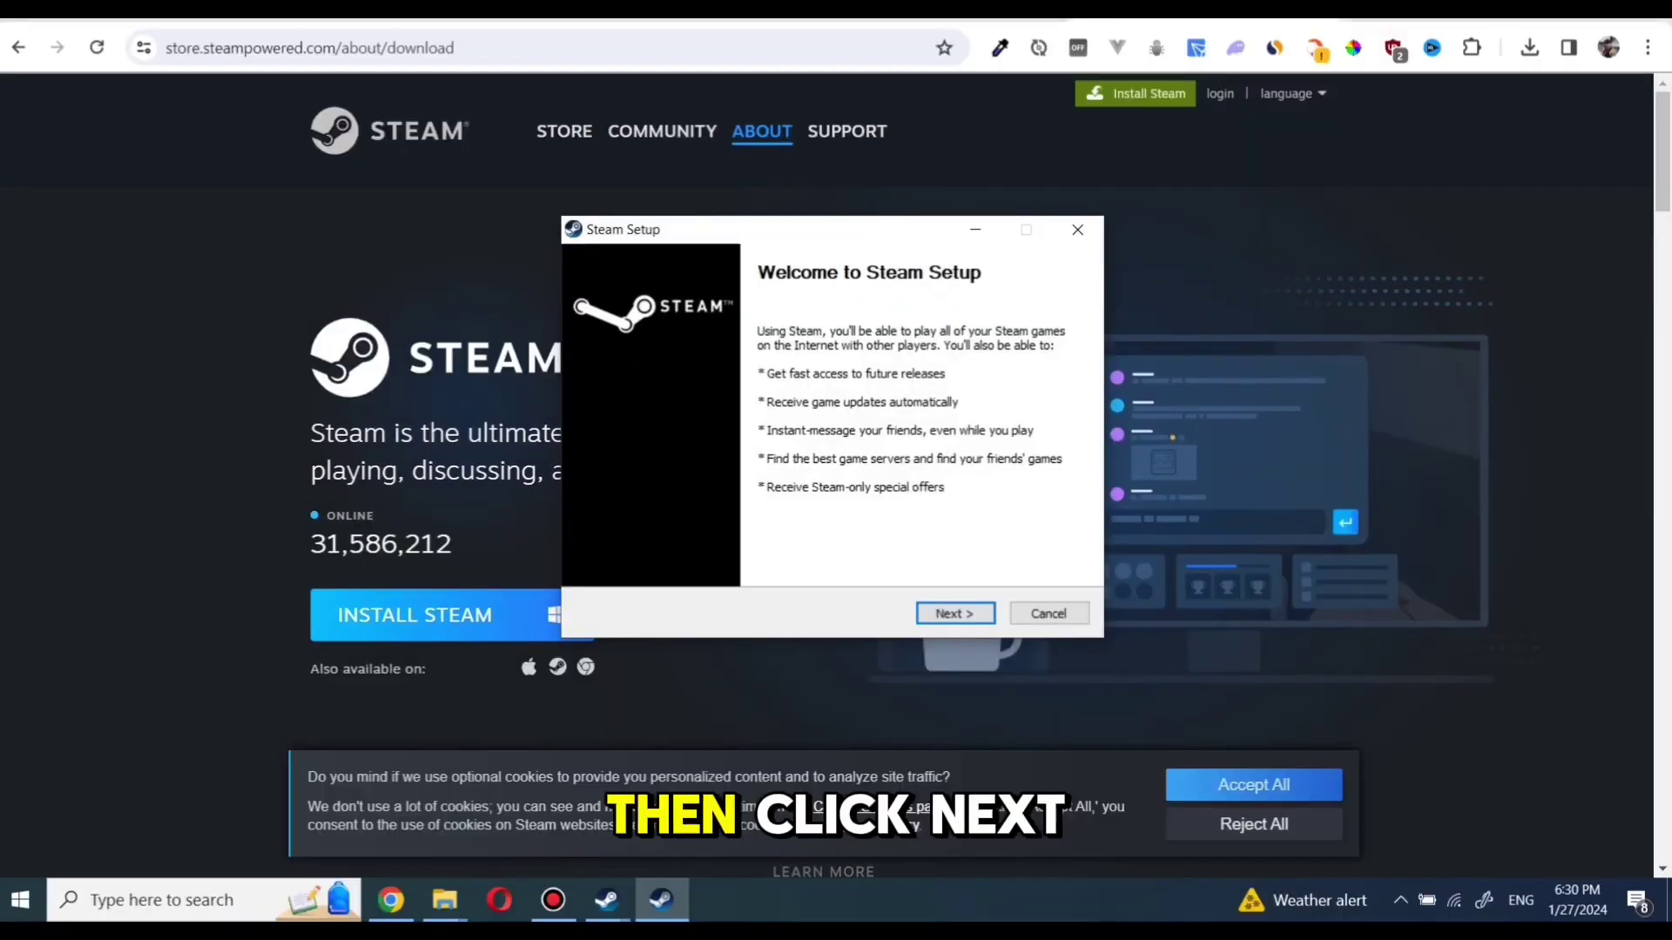
key("Return")
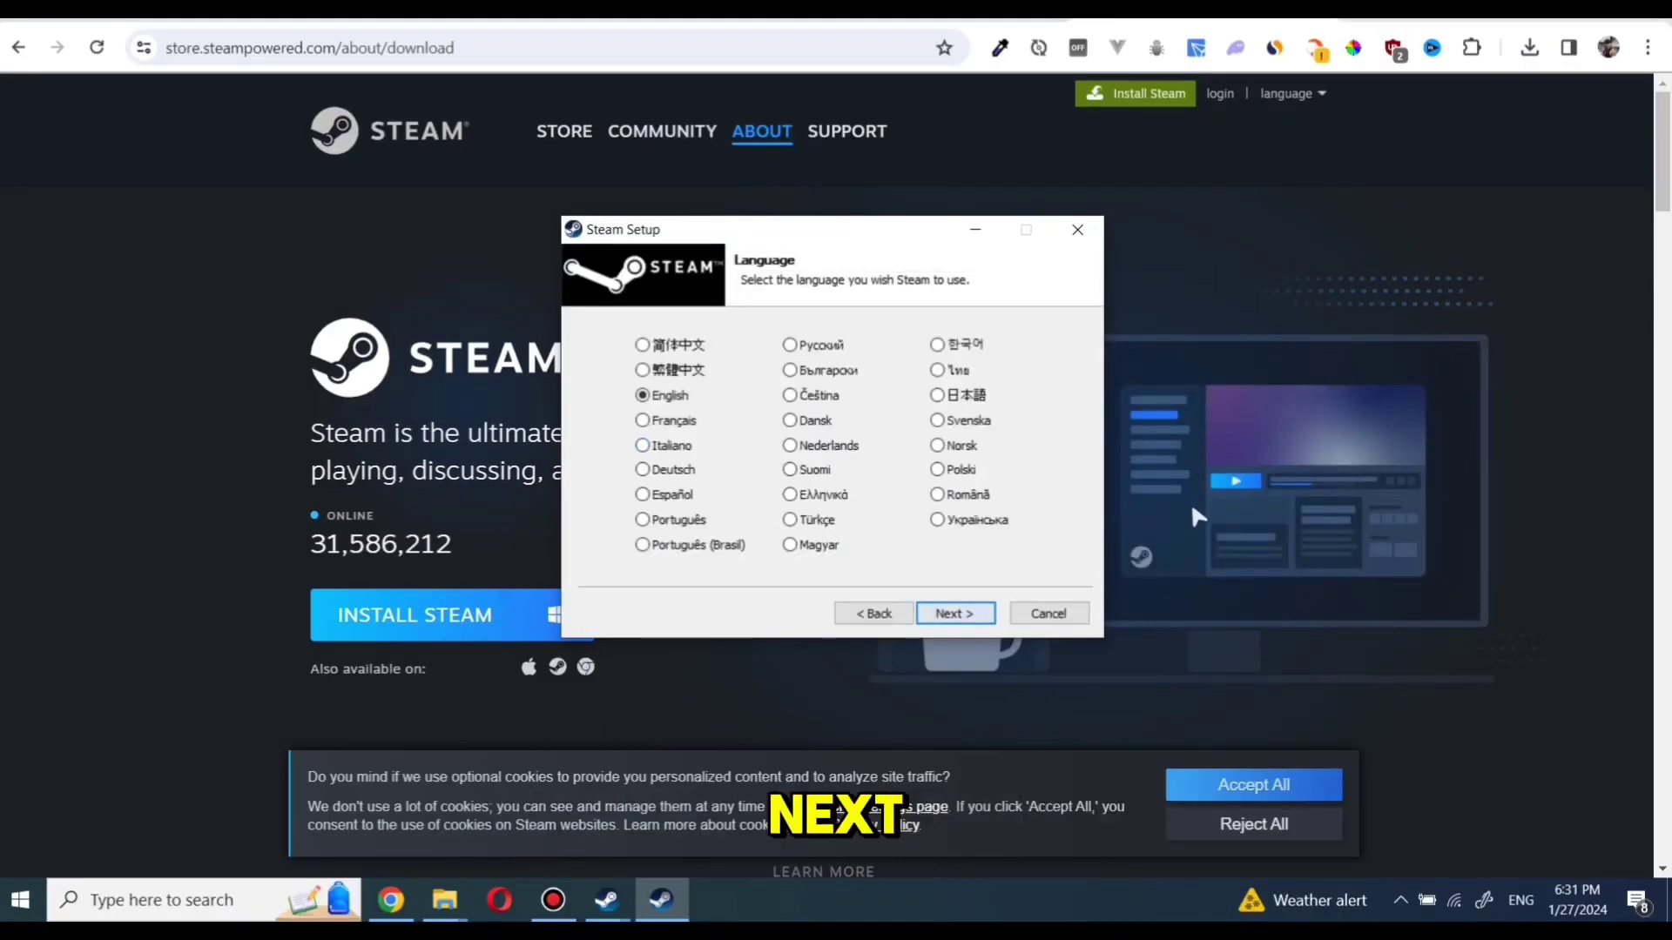
key("Return")
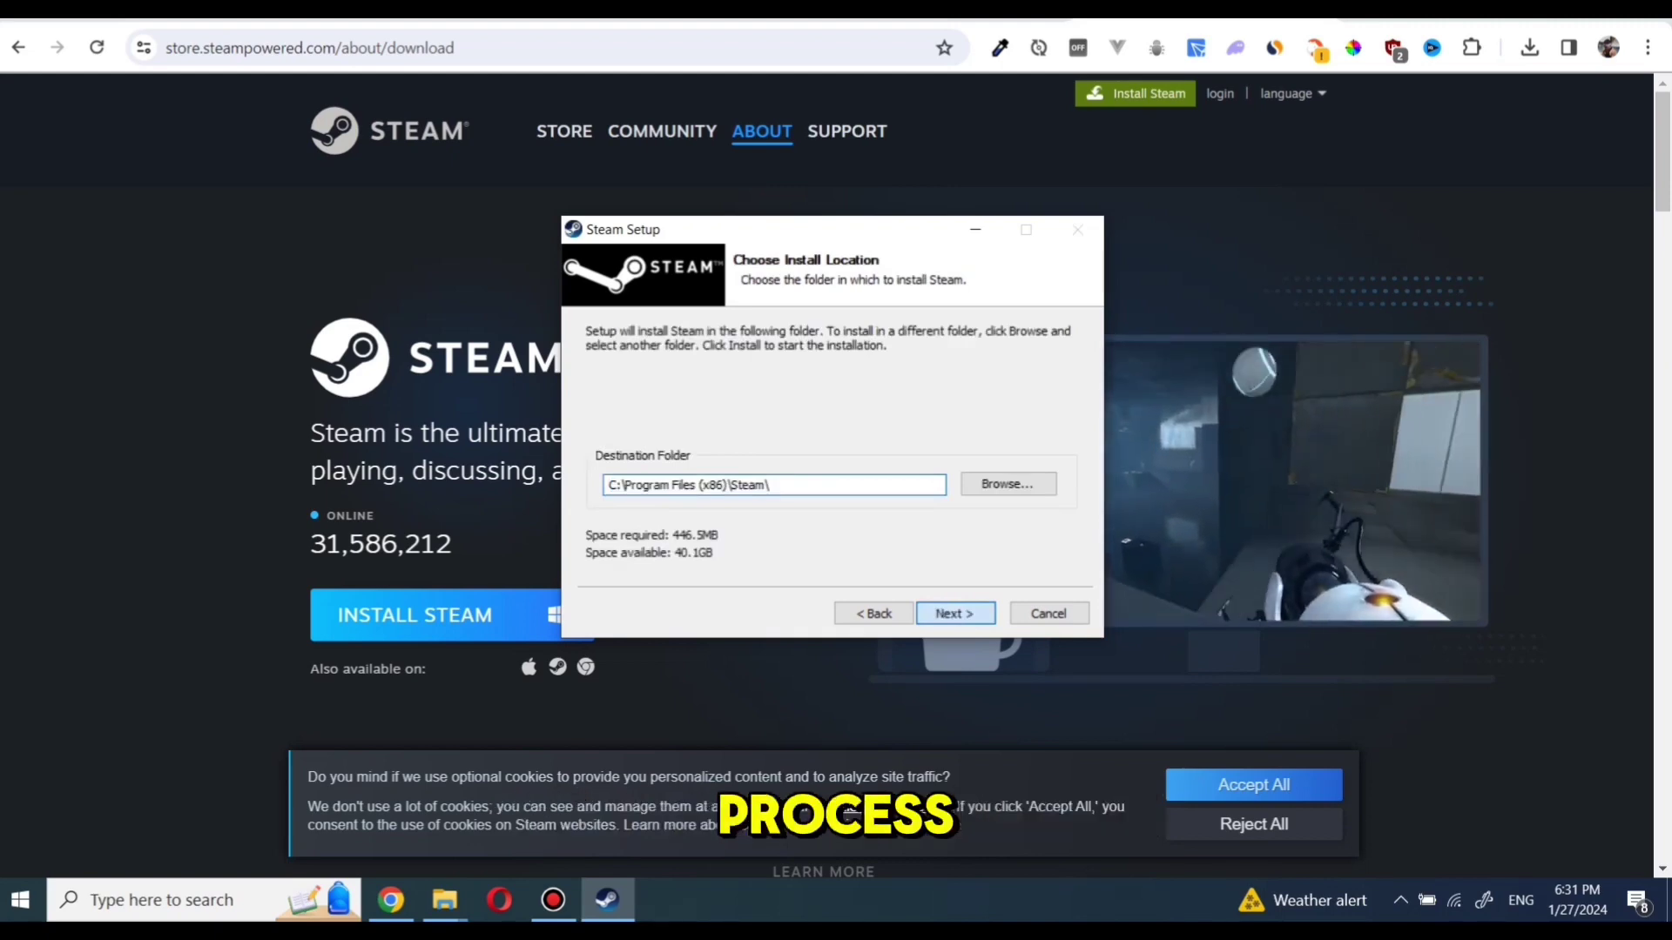
key("Return")
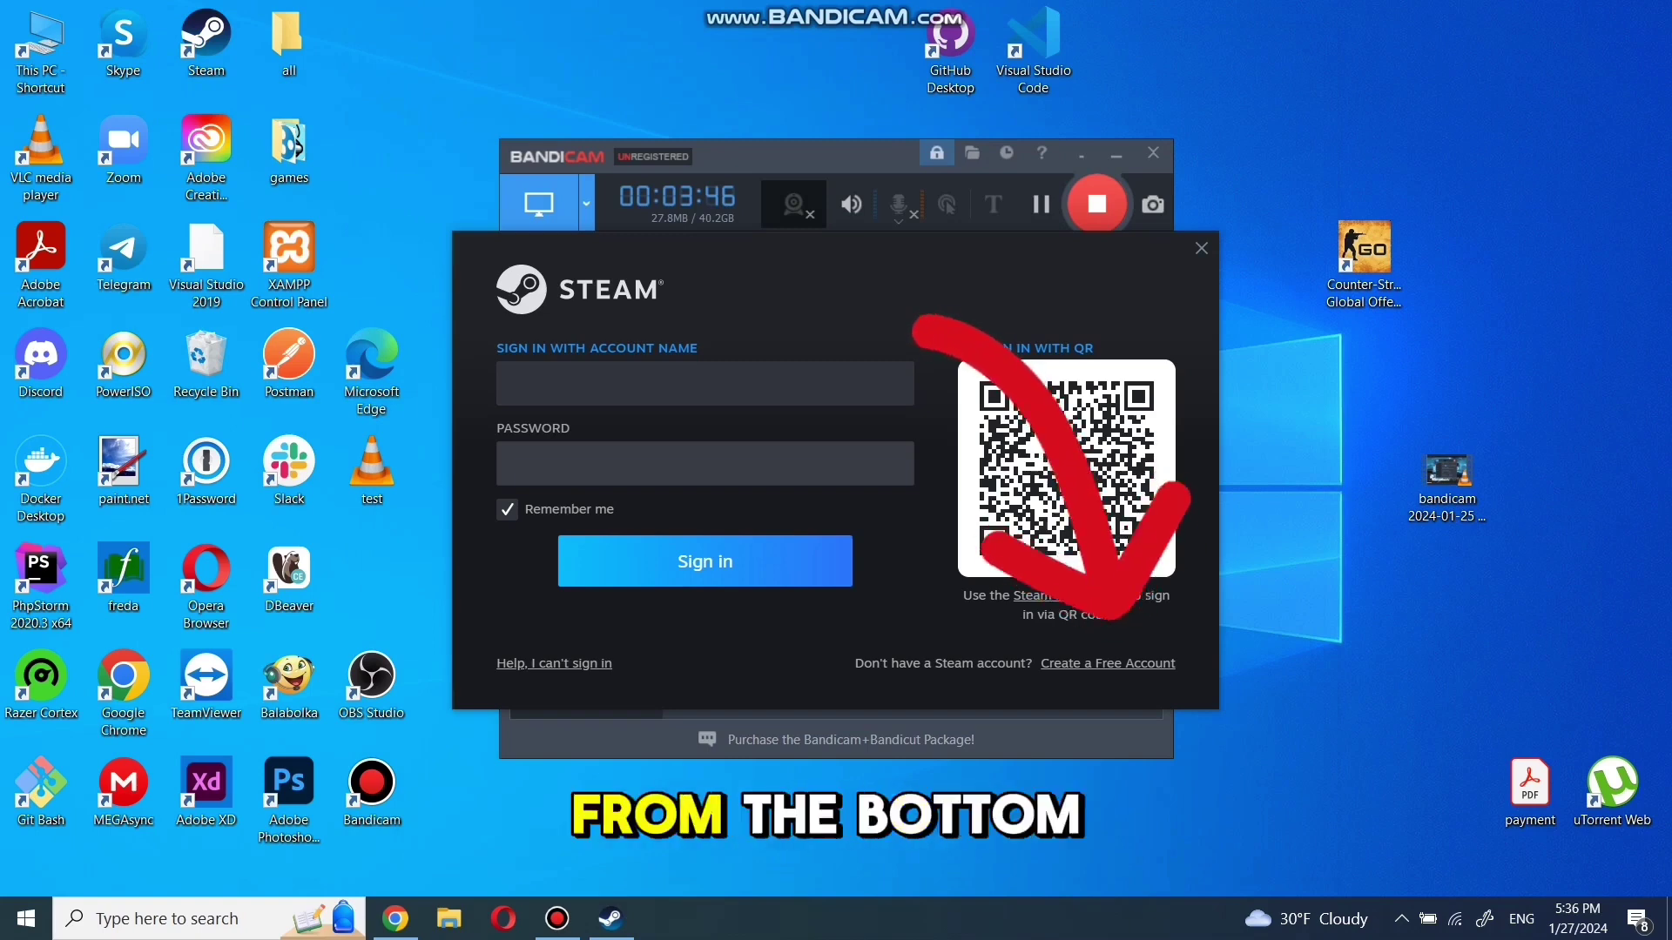
Begin creating a free Steam account, entering and confirming the account e-mail address
left_click(1107, 664)
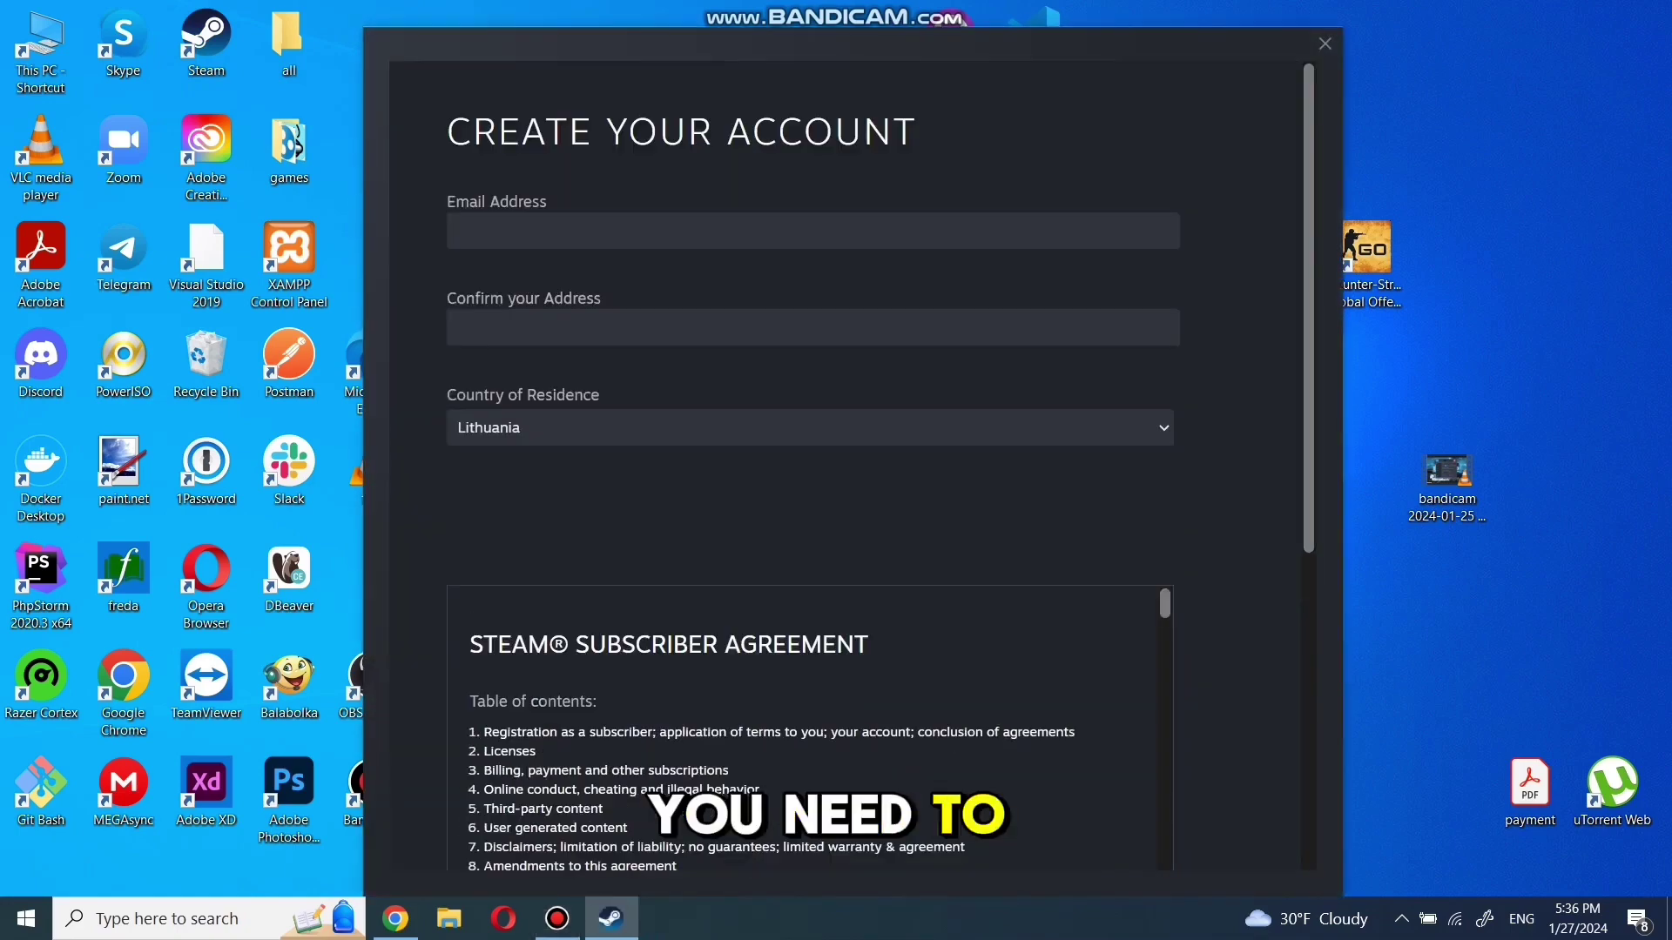
left_click(609, 230)
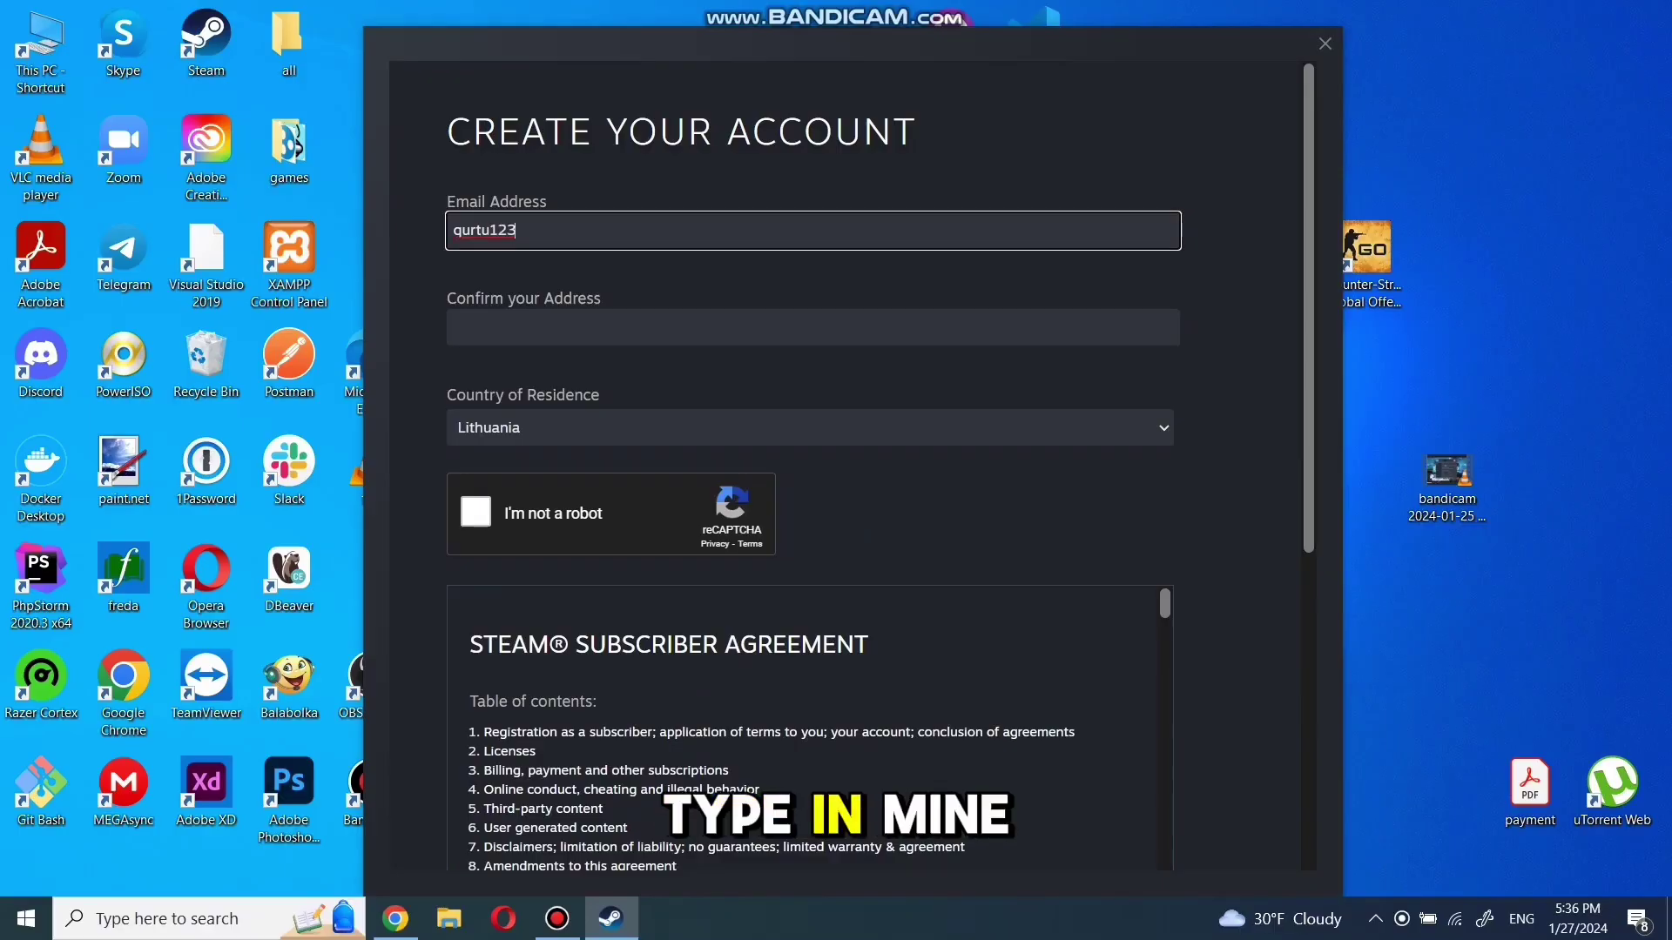
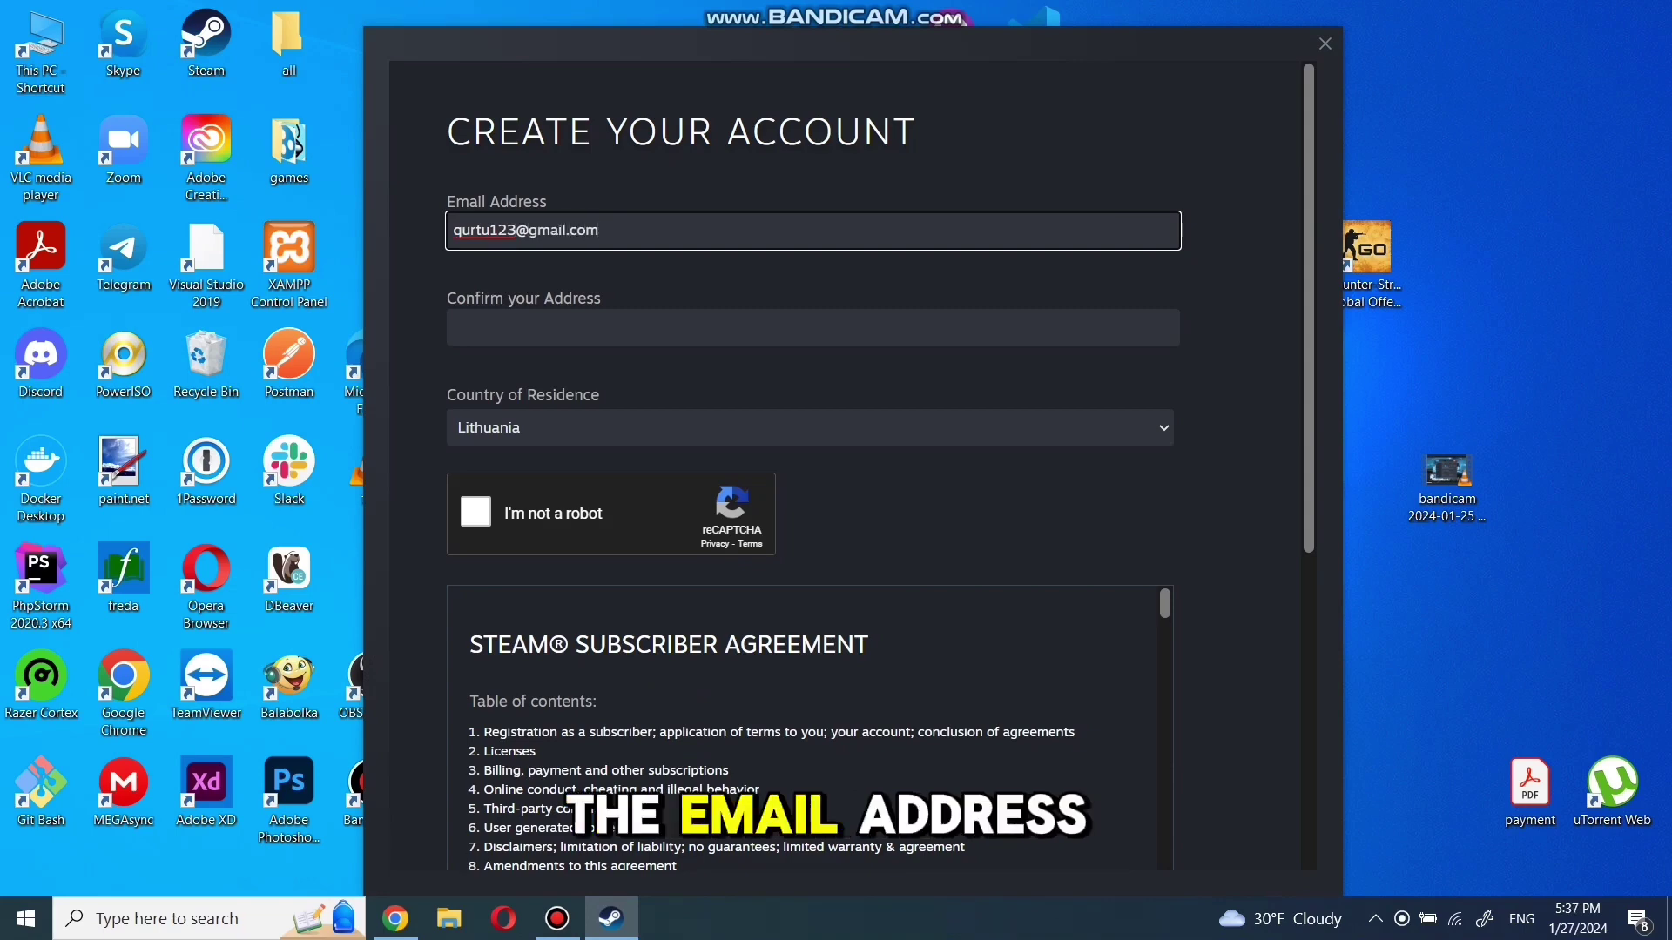
left_click(812, 327)
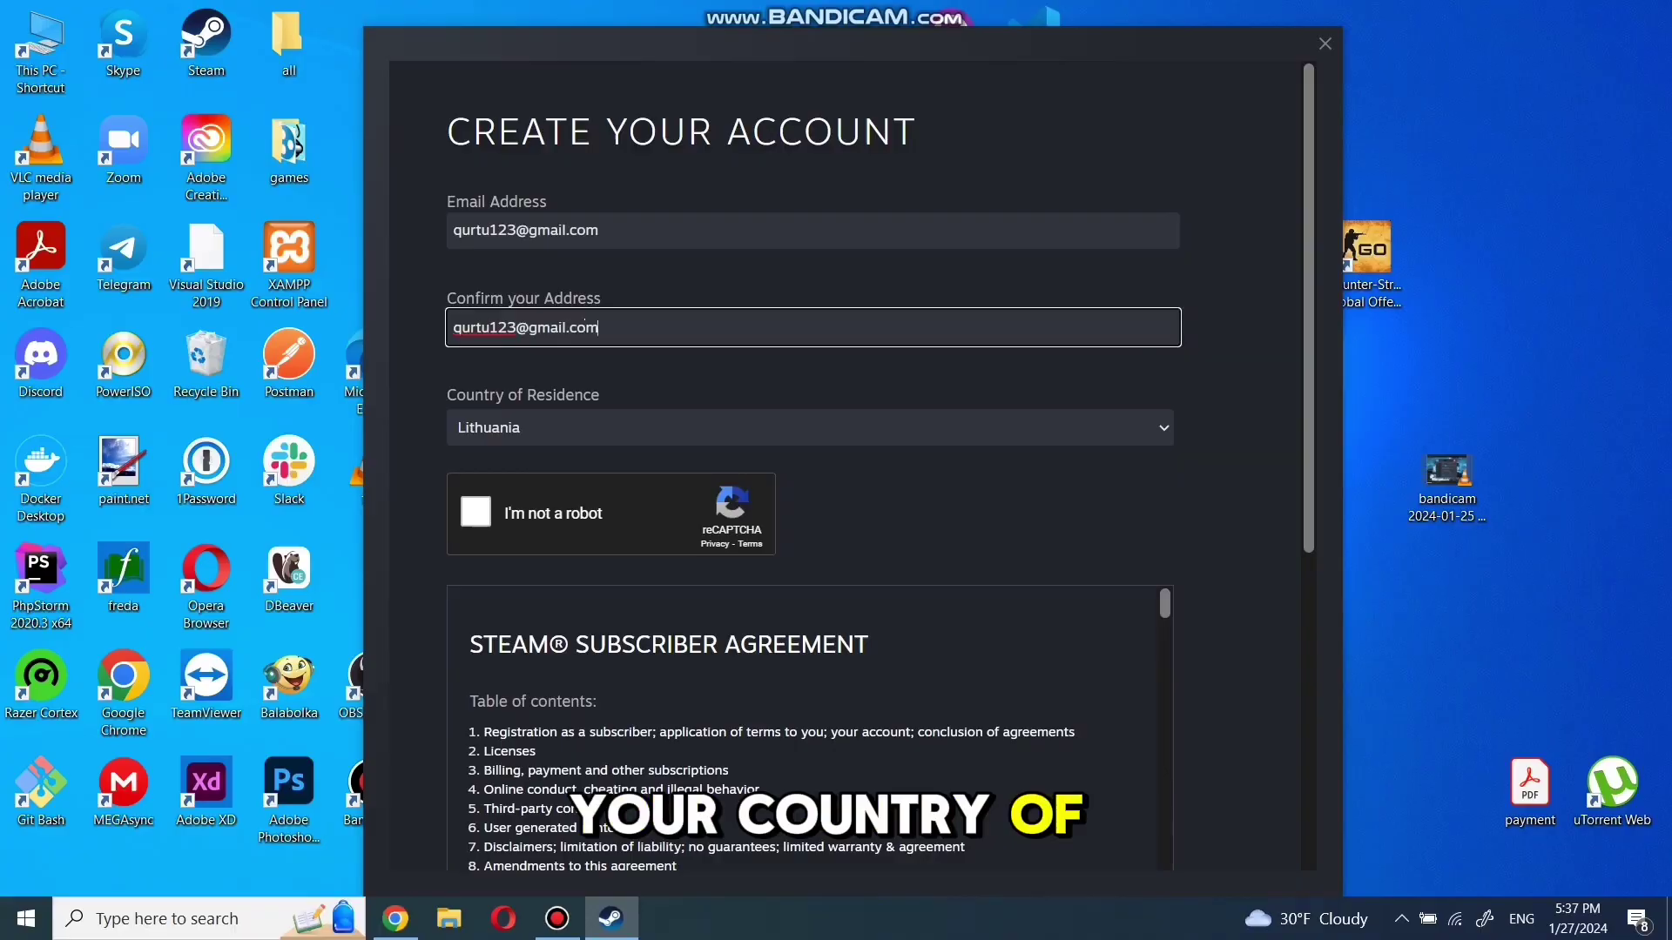
key("Tab")
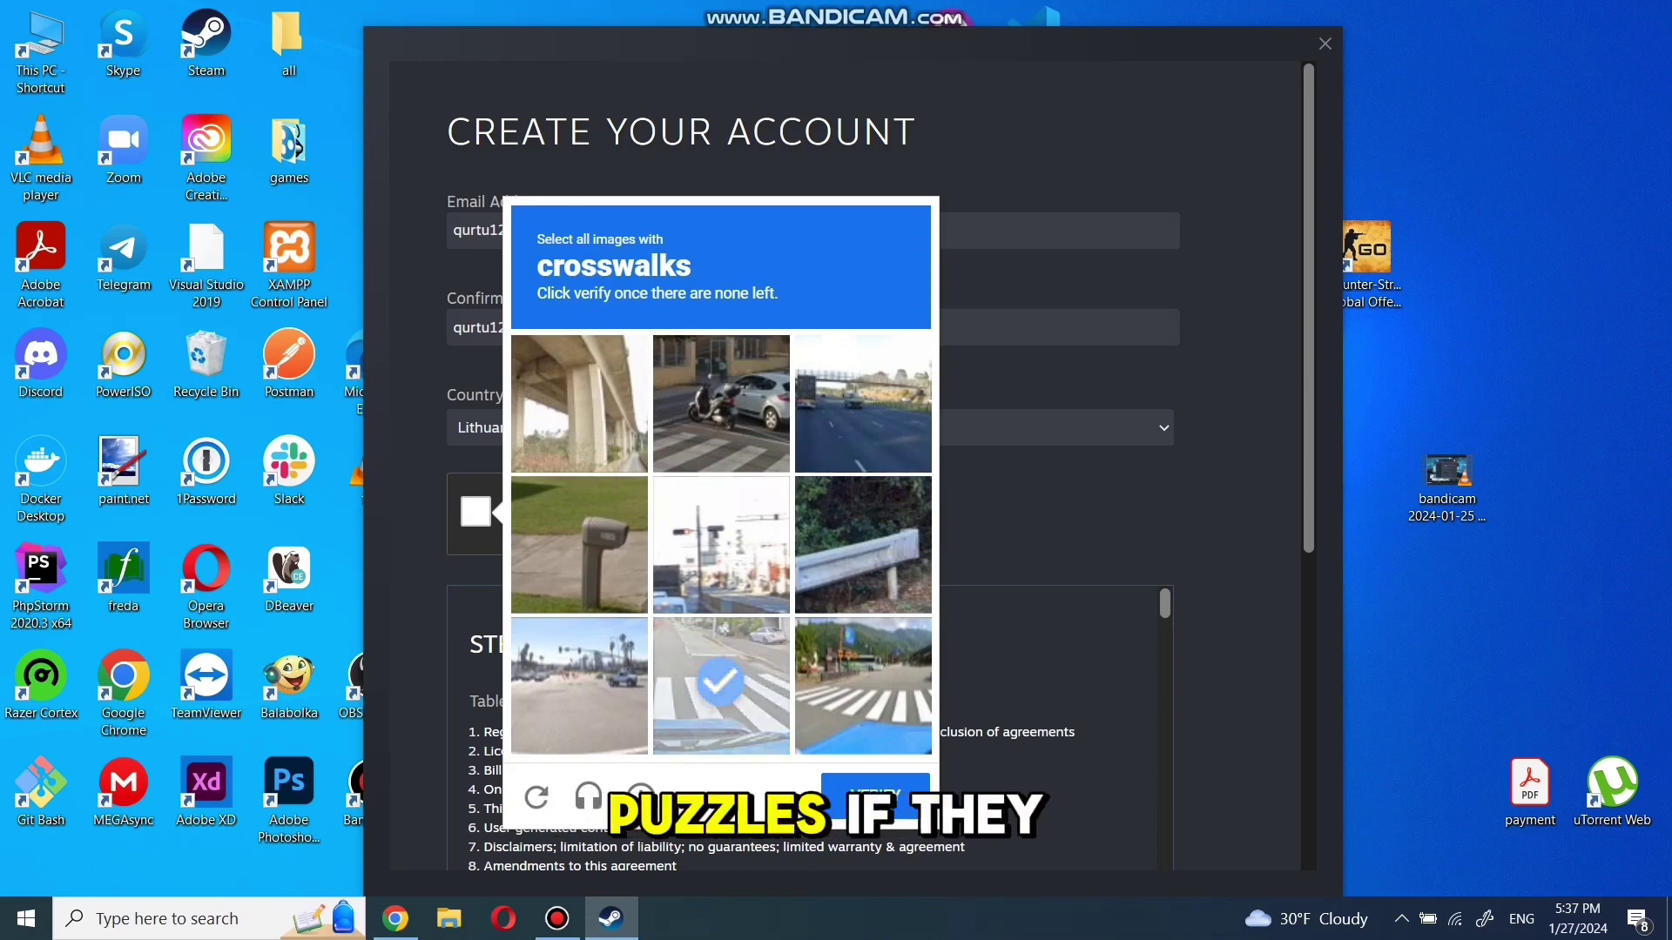
Solve the reCAPTCHA by selecting the crosswalk images and verifying
left_click(862, 685)
left_click(719, 401)
left_click(875, 794)
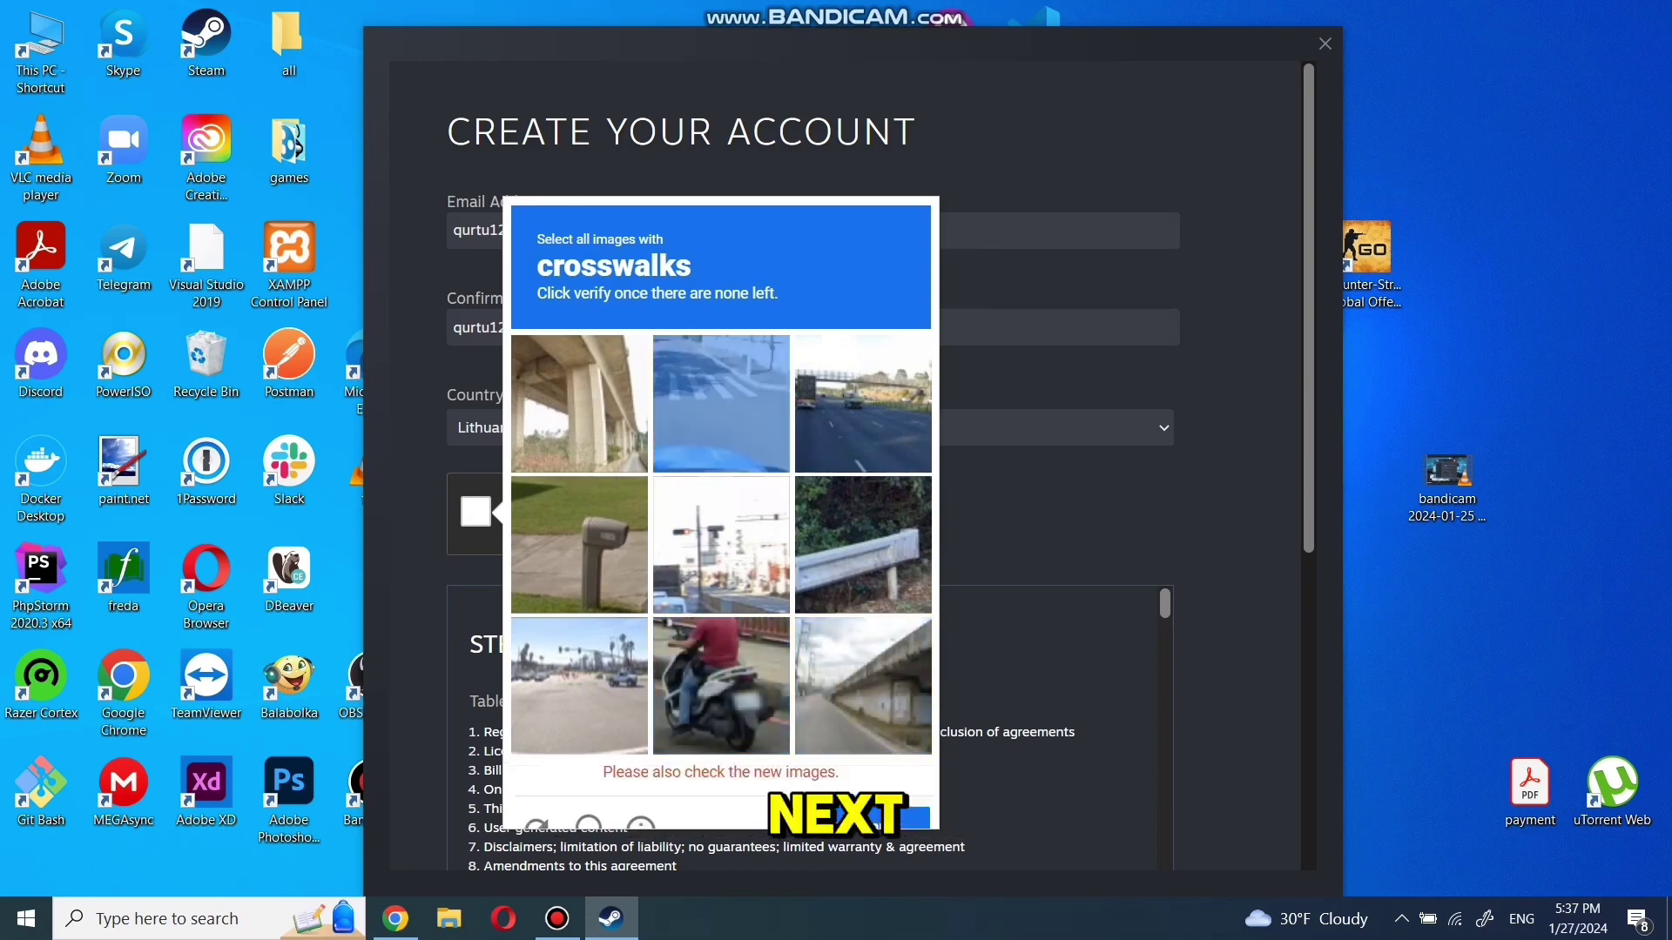
left_click(721, 386)
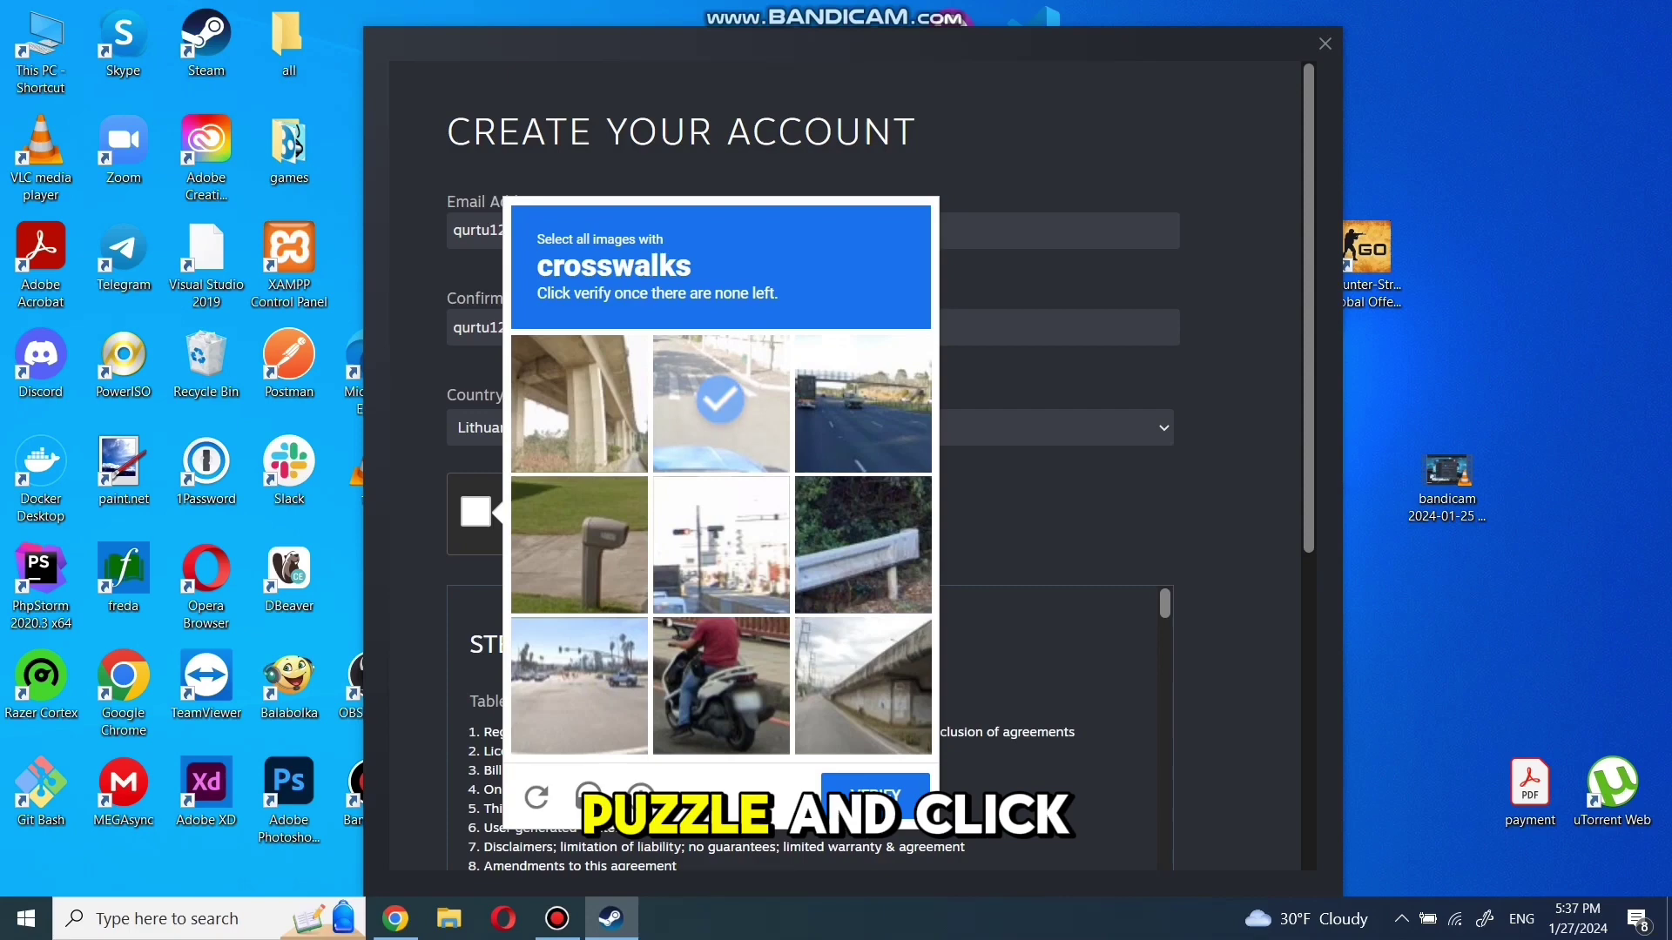
left_click(875, 827)
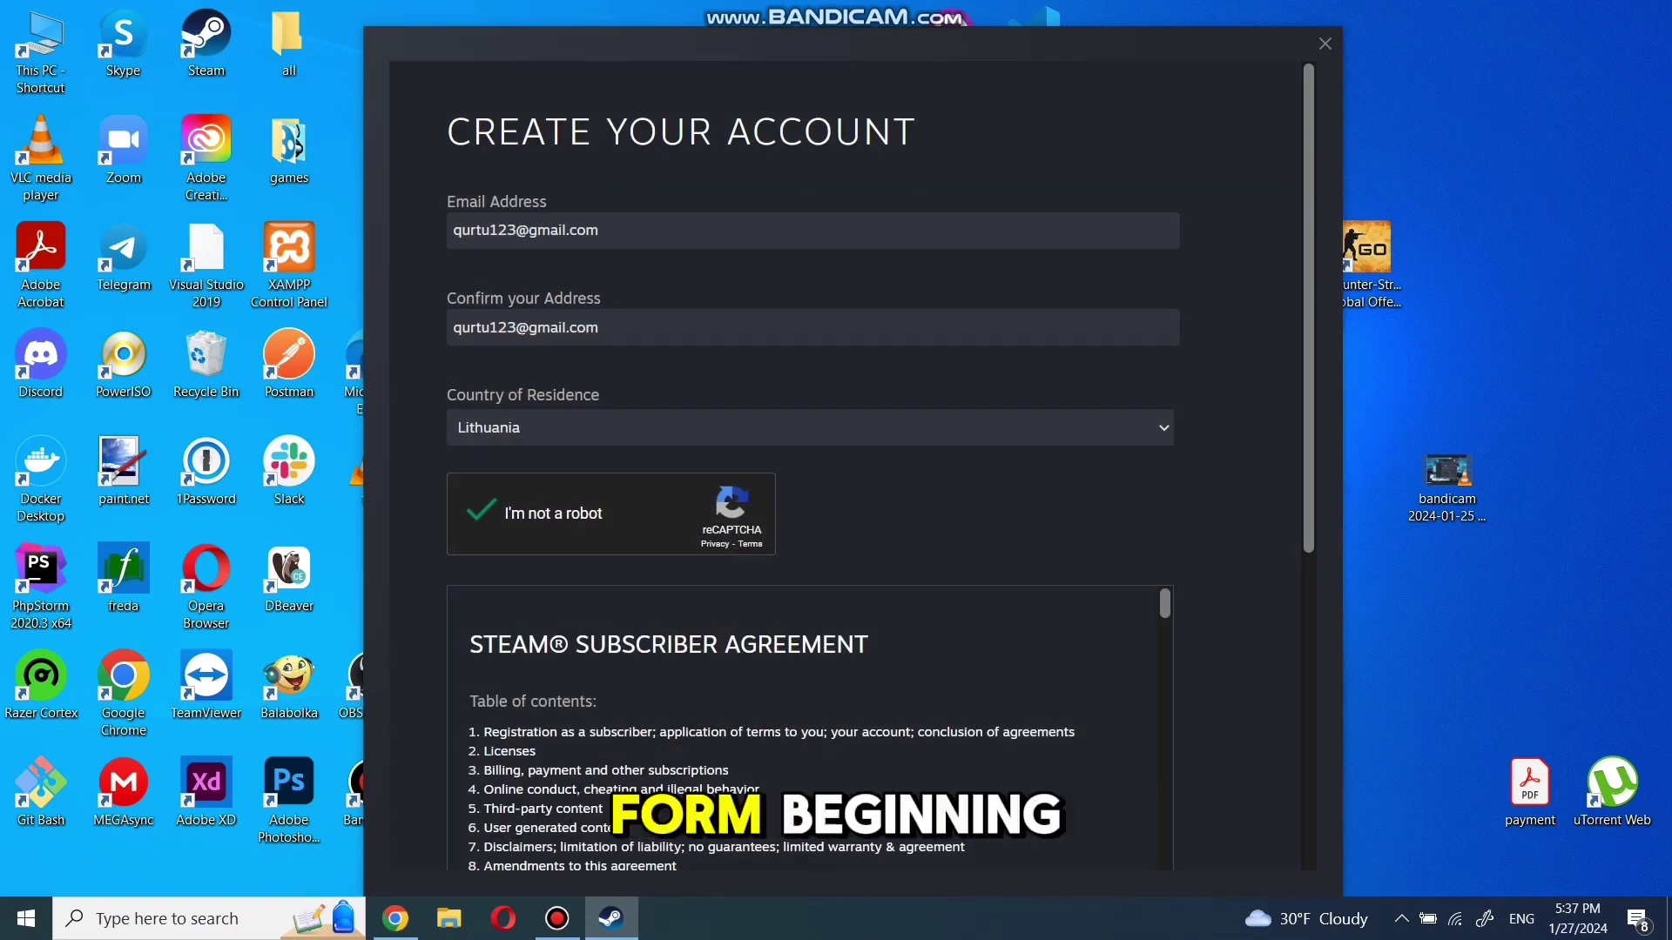
Agree to the subscriber agreement, continue, and confirm being 16 years of age or older
scroll(614, 775, "down", 3)
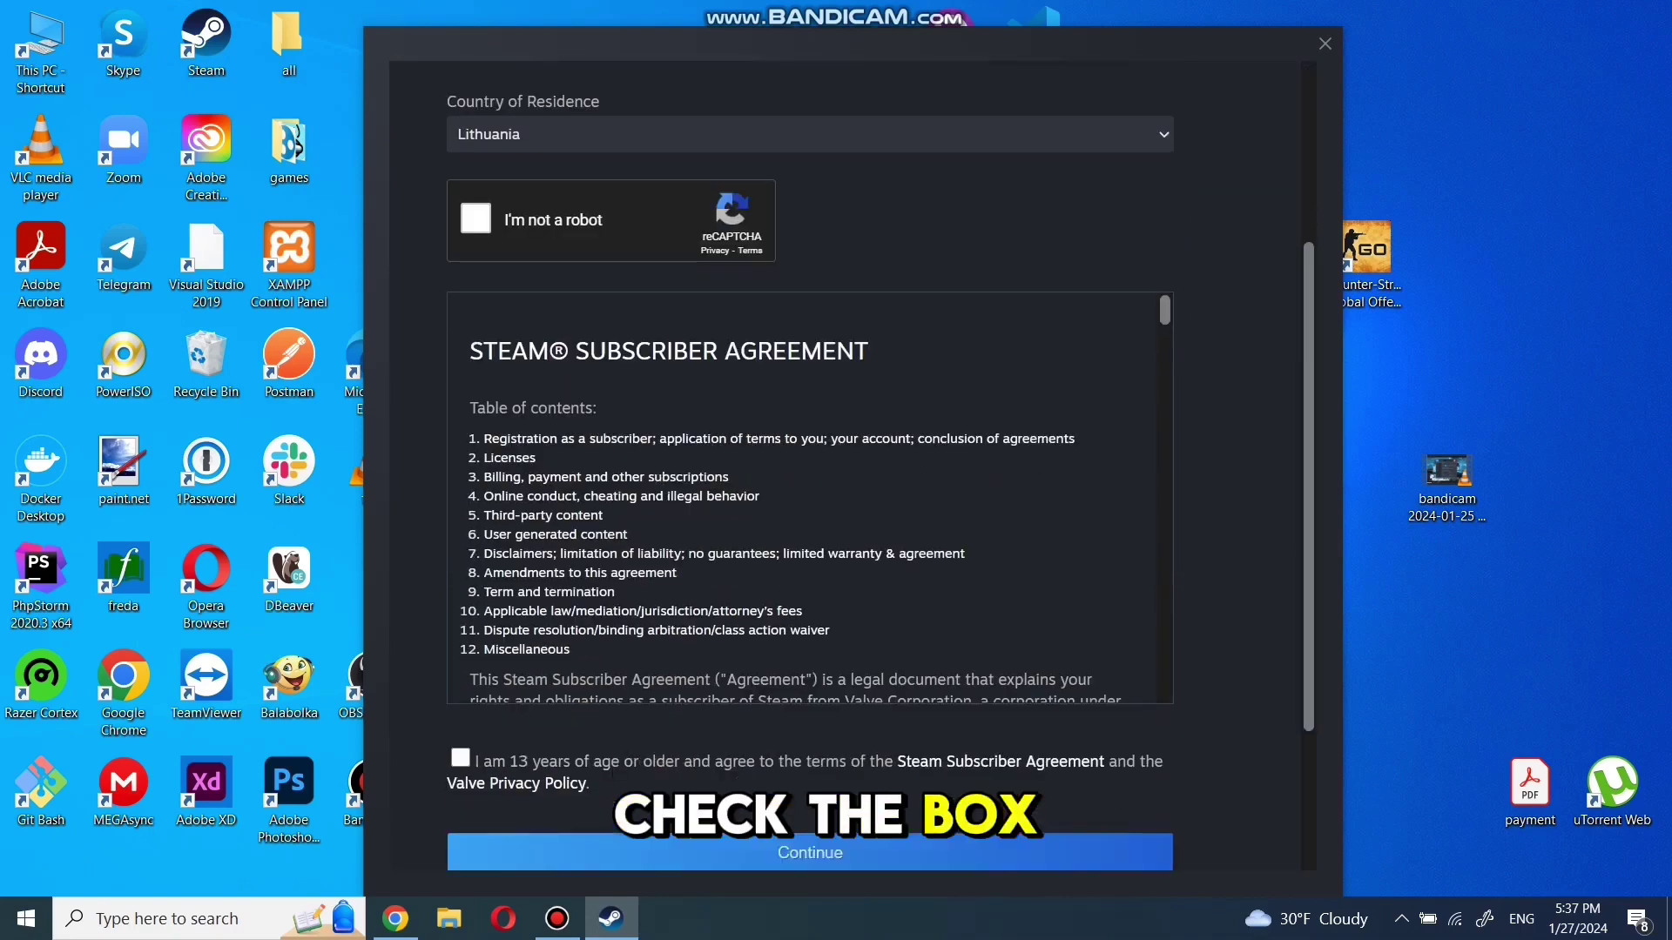
left_click(459, 757)
left_click(810, 853)
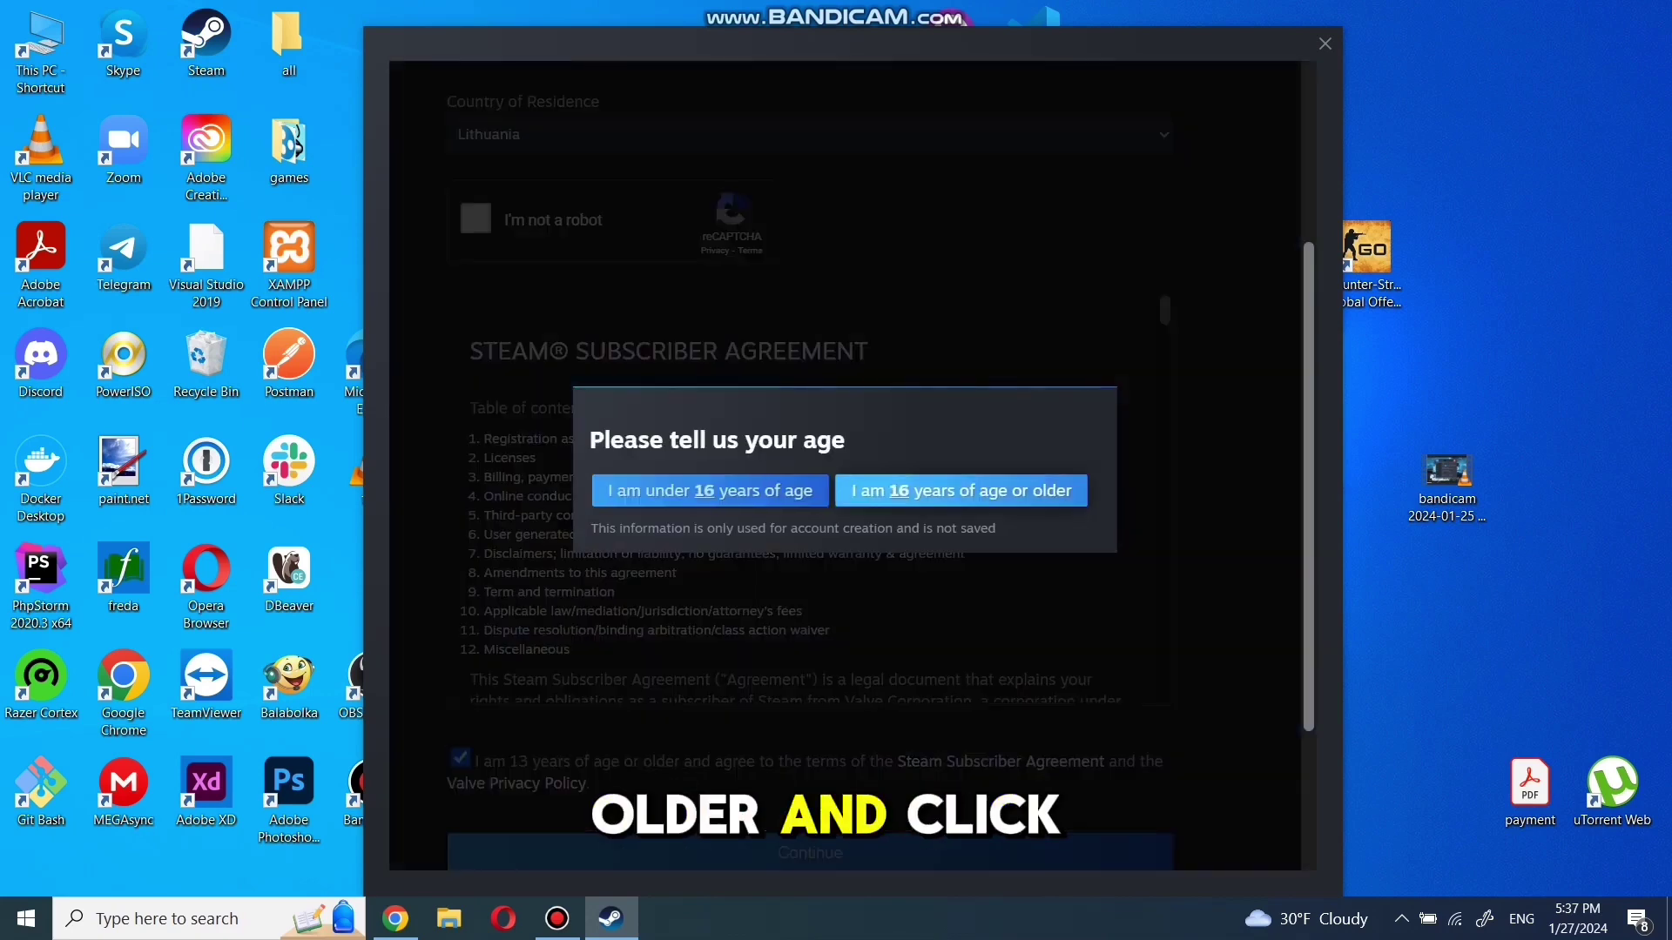
left_click(960, 491)
scroll(810, 470, "down", 5)
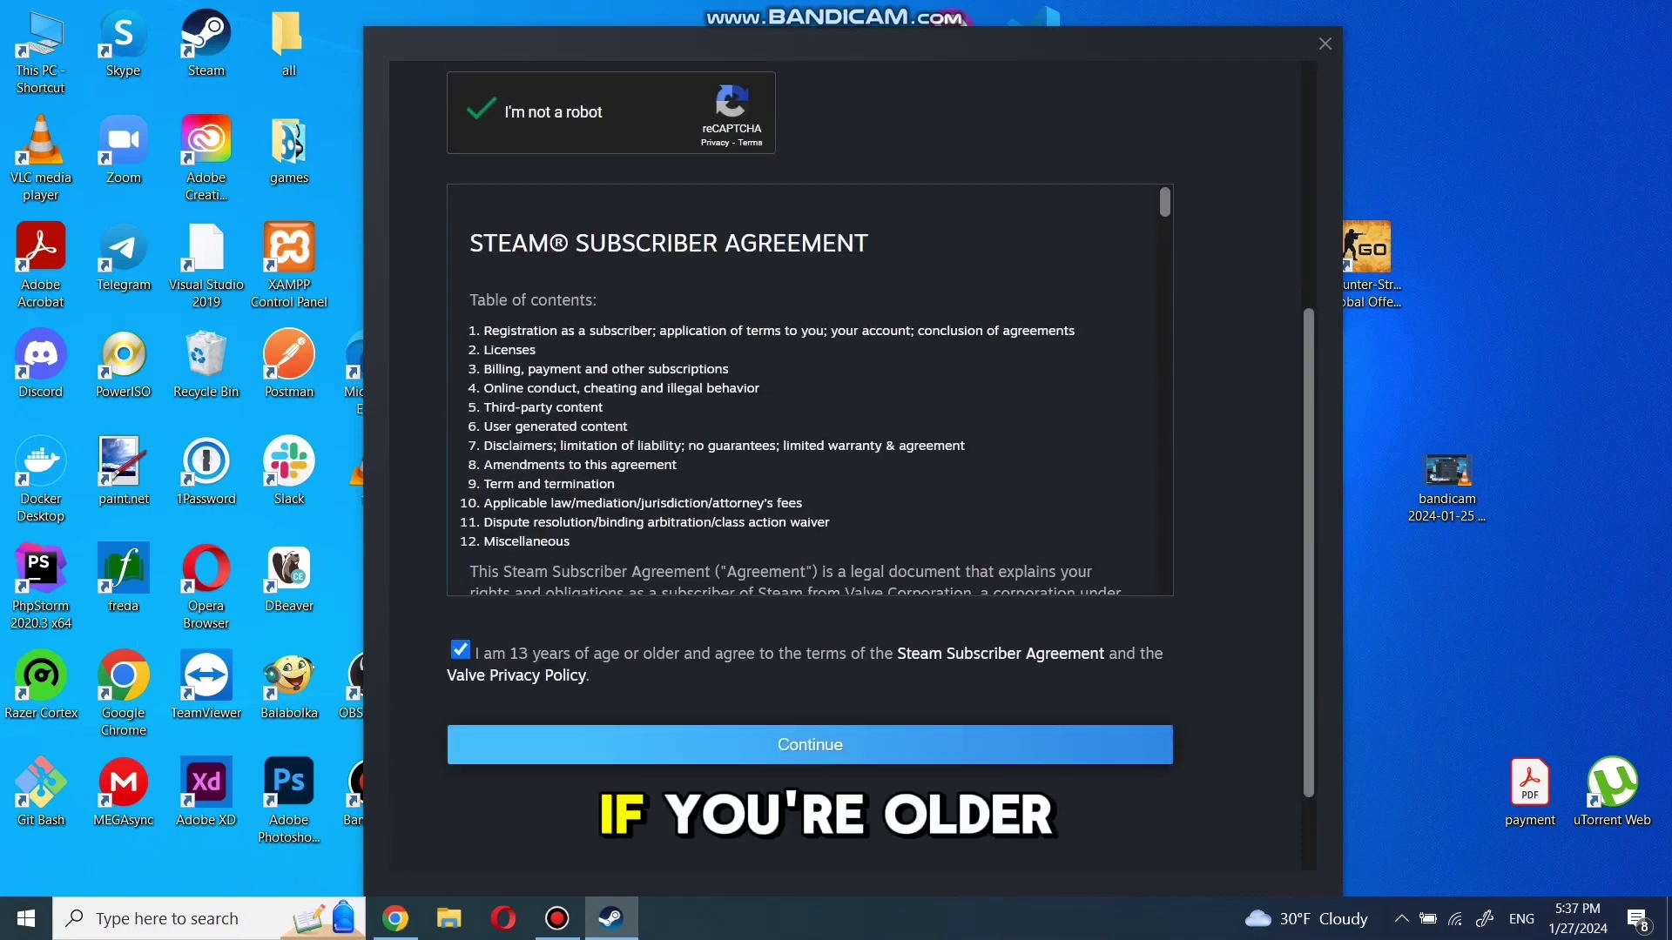
key("Return")
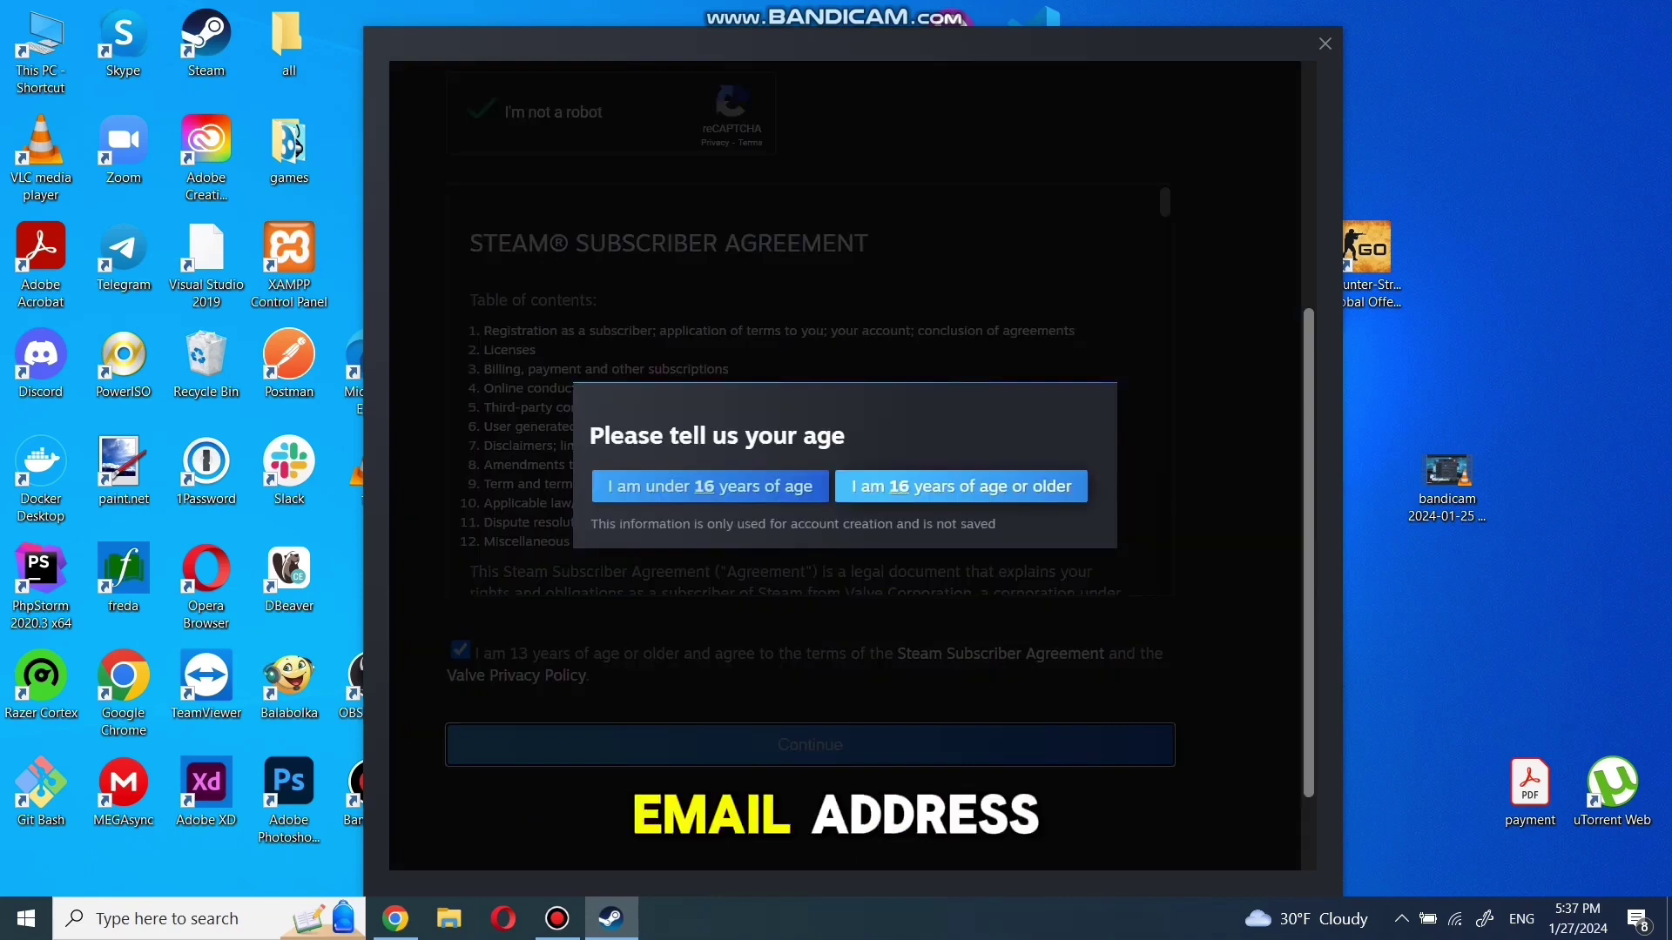
key("Return")
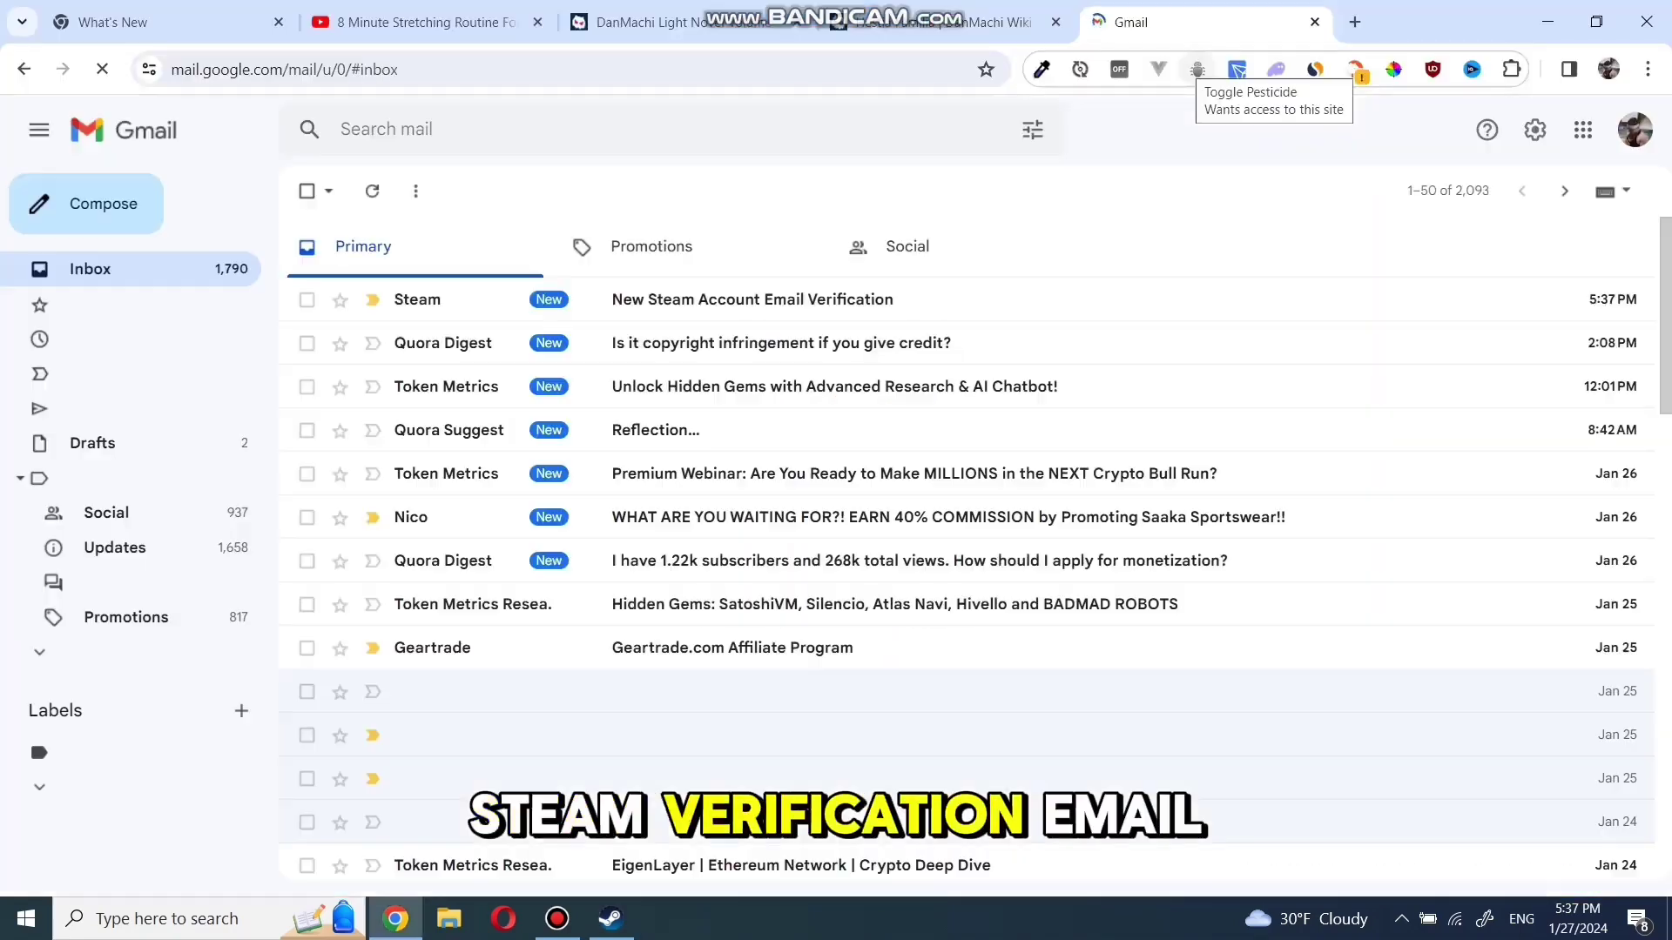
Open the New Steam Account Email Verification message in Gmail and verify the e-mail address
left_click(488, 300)
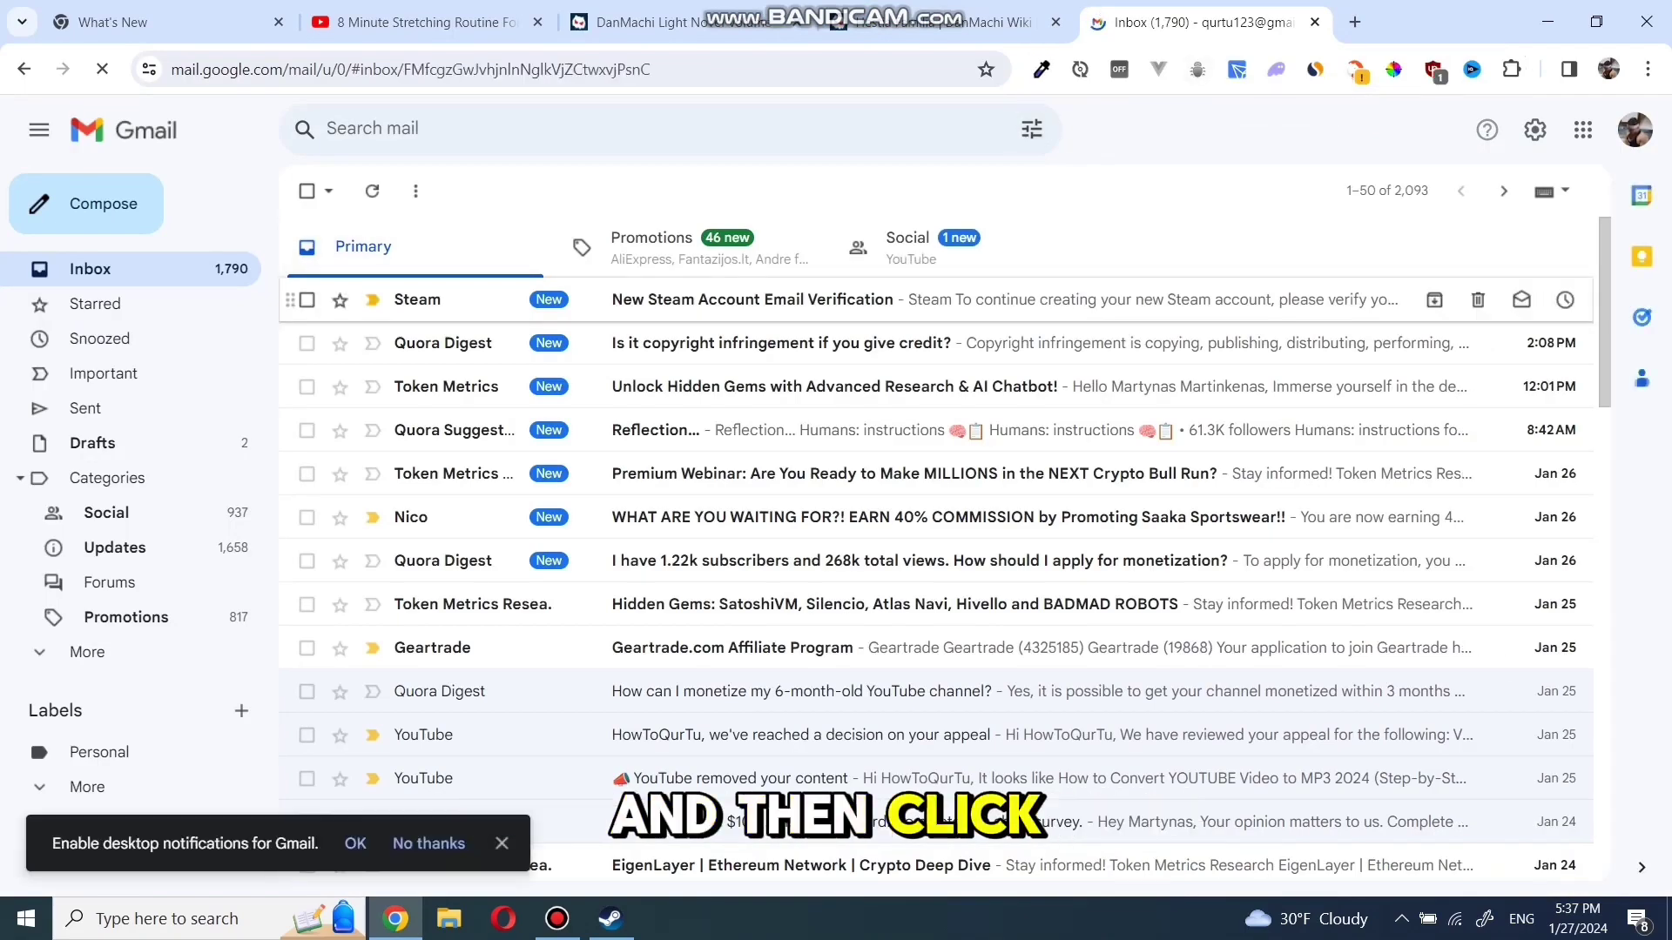
left_click(967, 798)
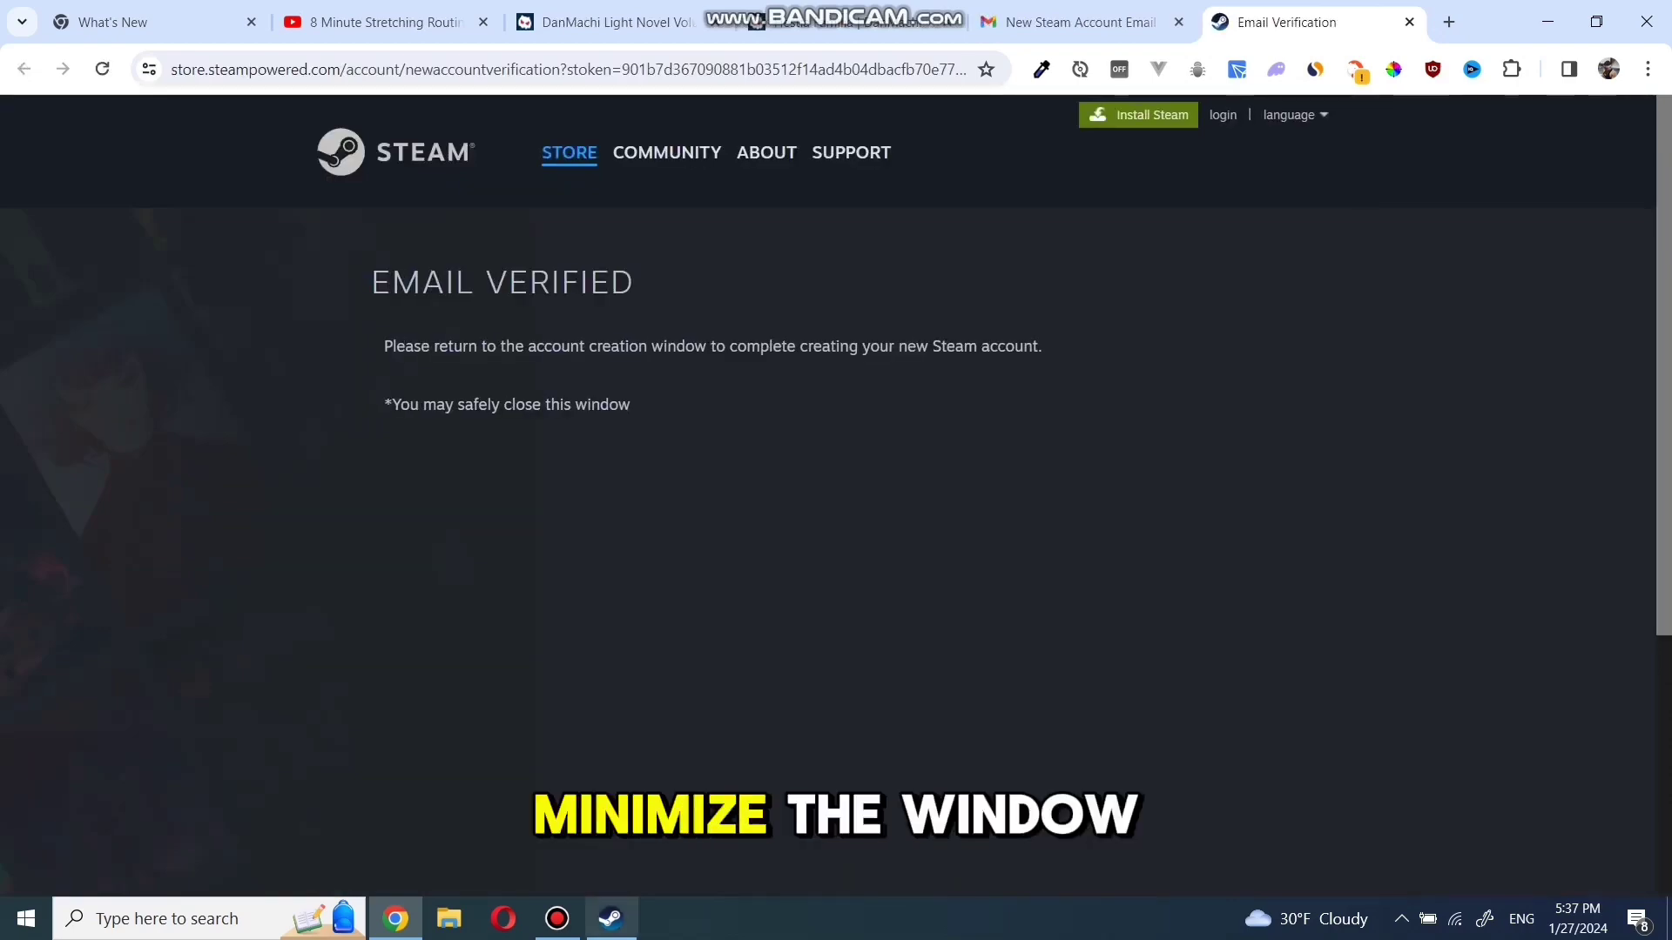
Enter the new account name and a confirmed password, submit, and continue past the success message
type("qurtu123")
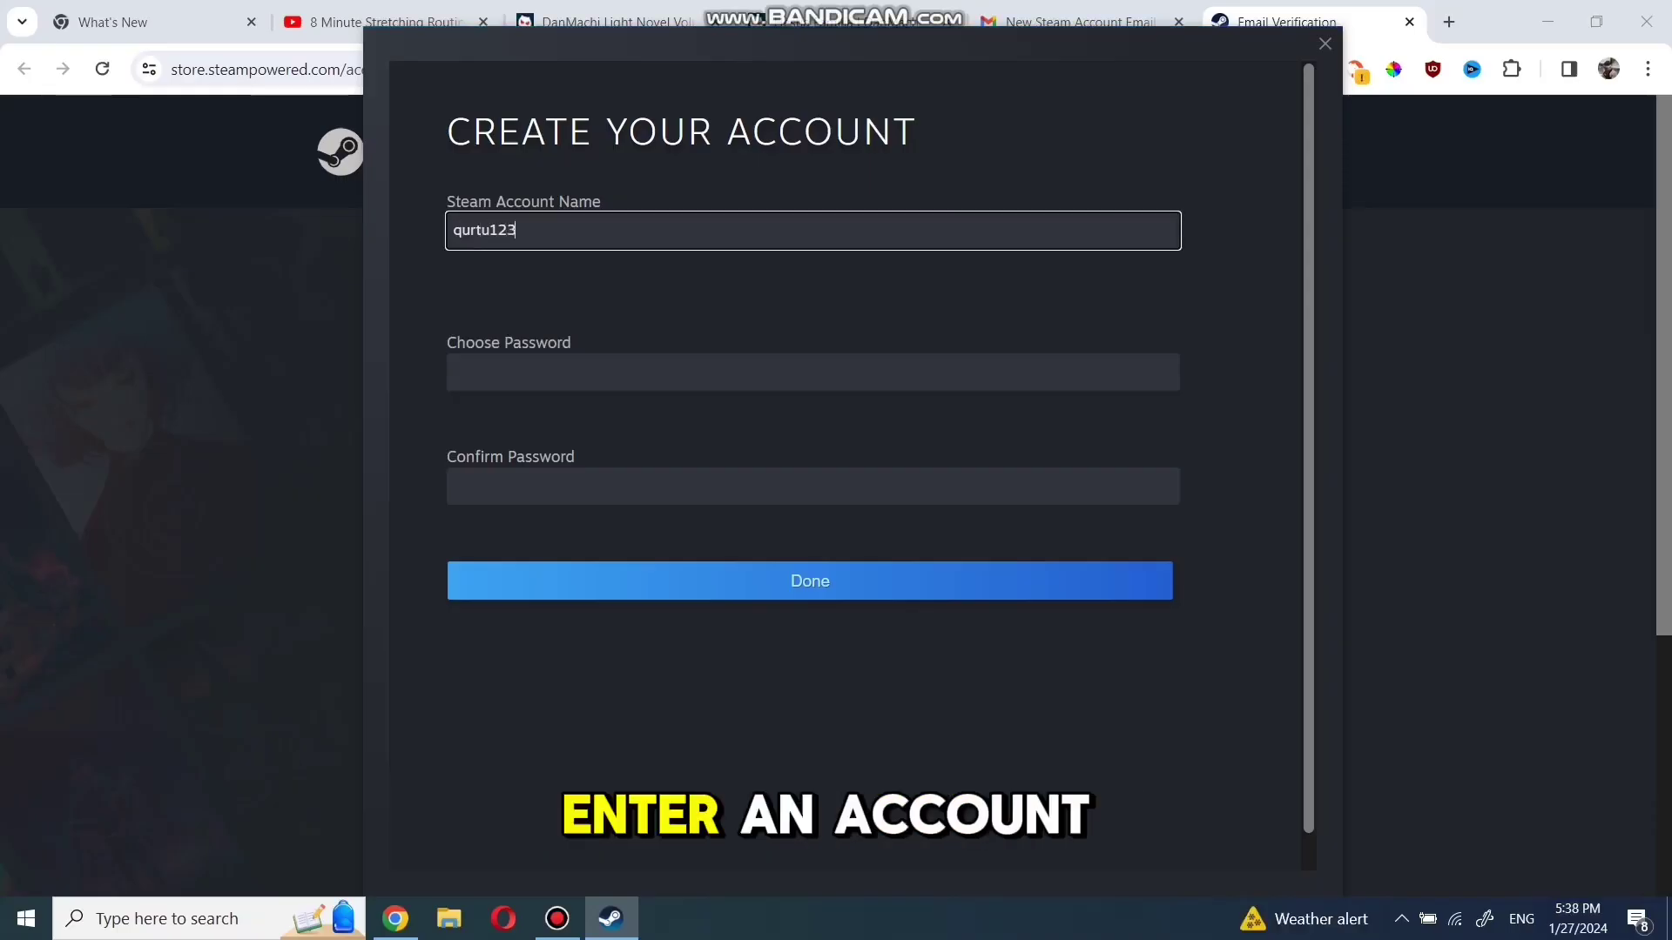
key("Tab")
type("********")
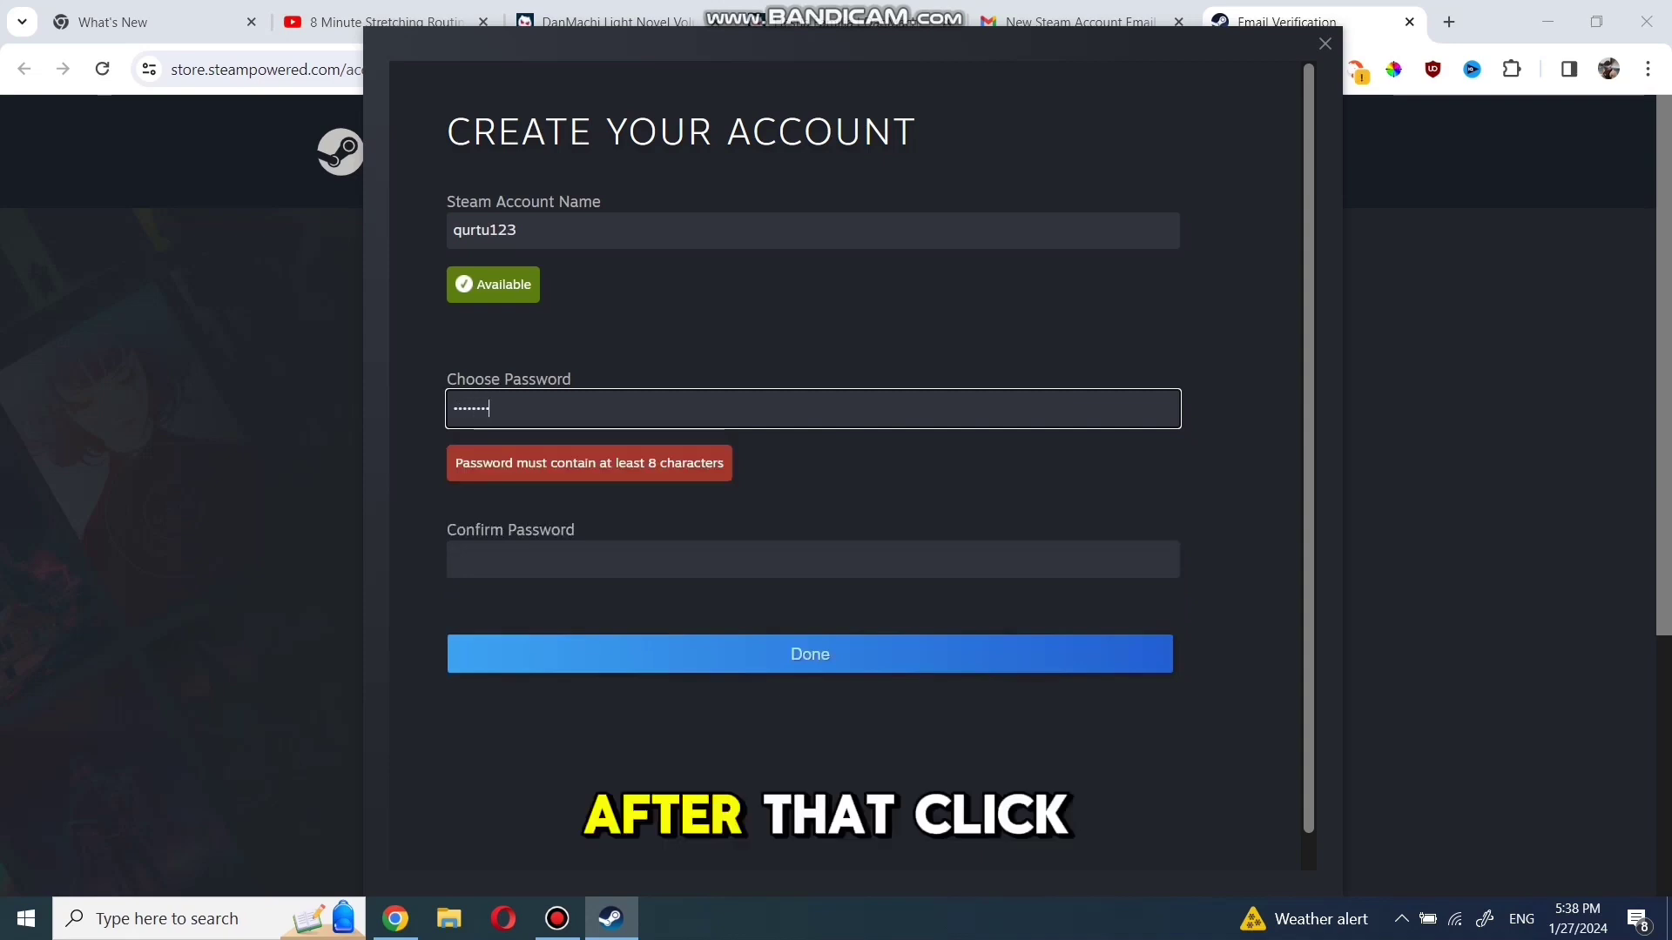
type("*******")
key("Tab")
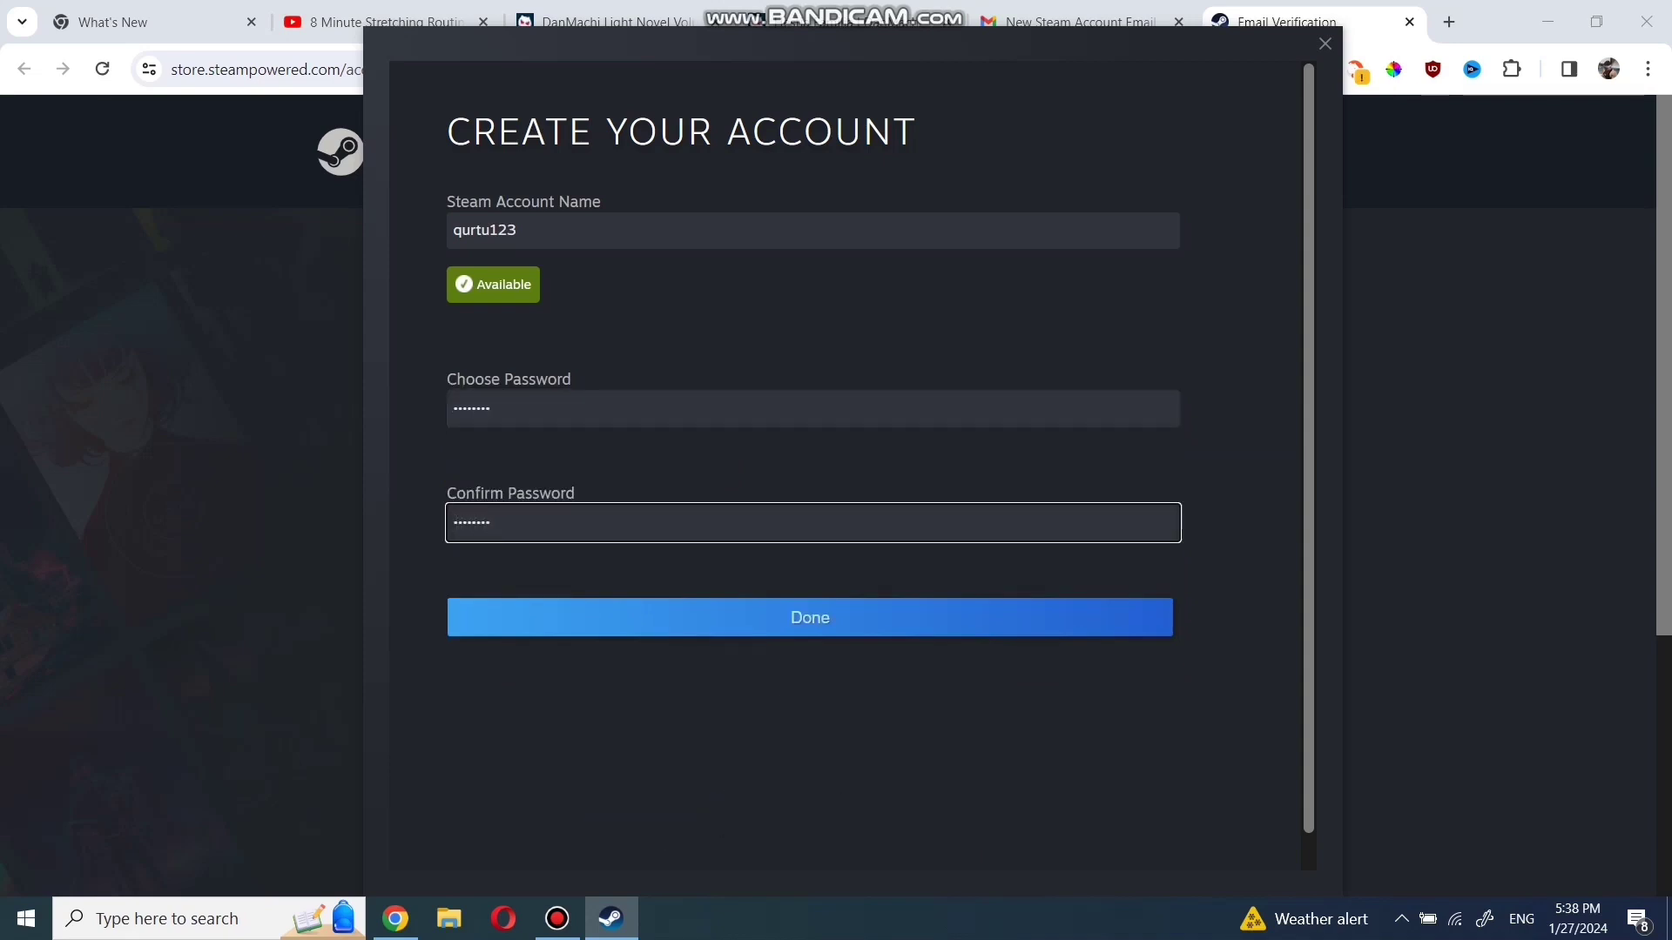
key("Return")
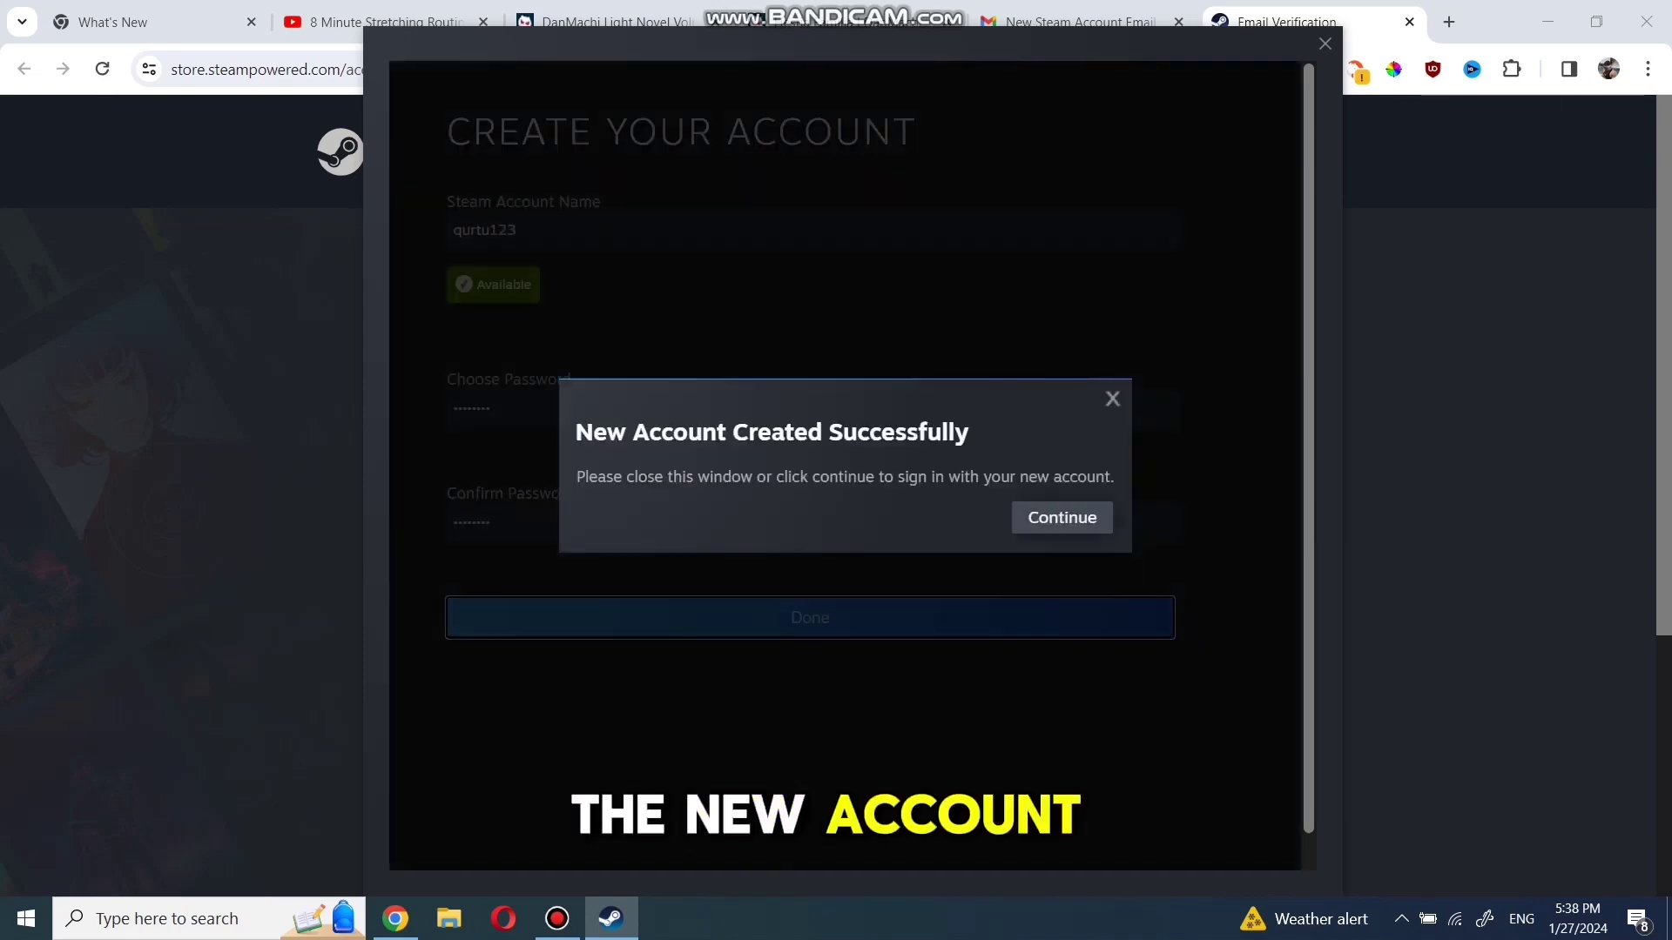
key("Escape")
key("Return")
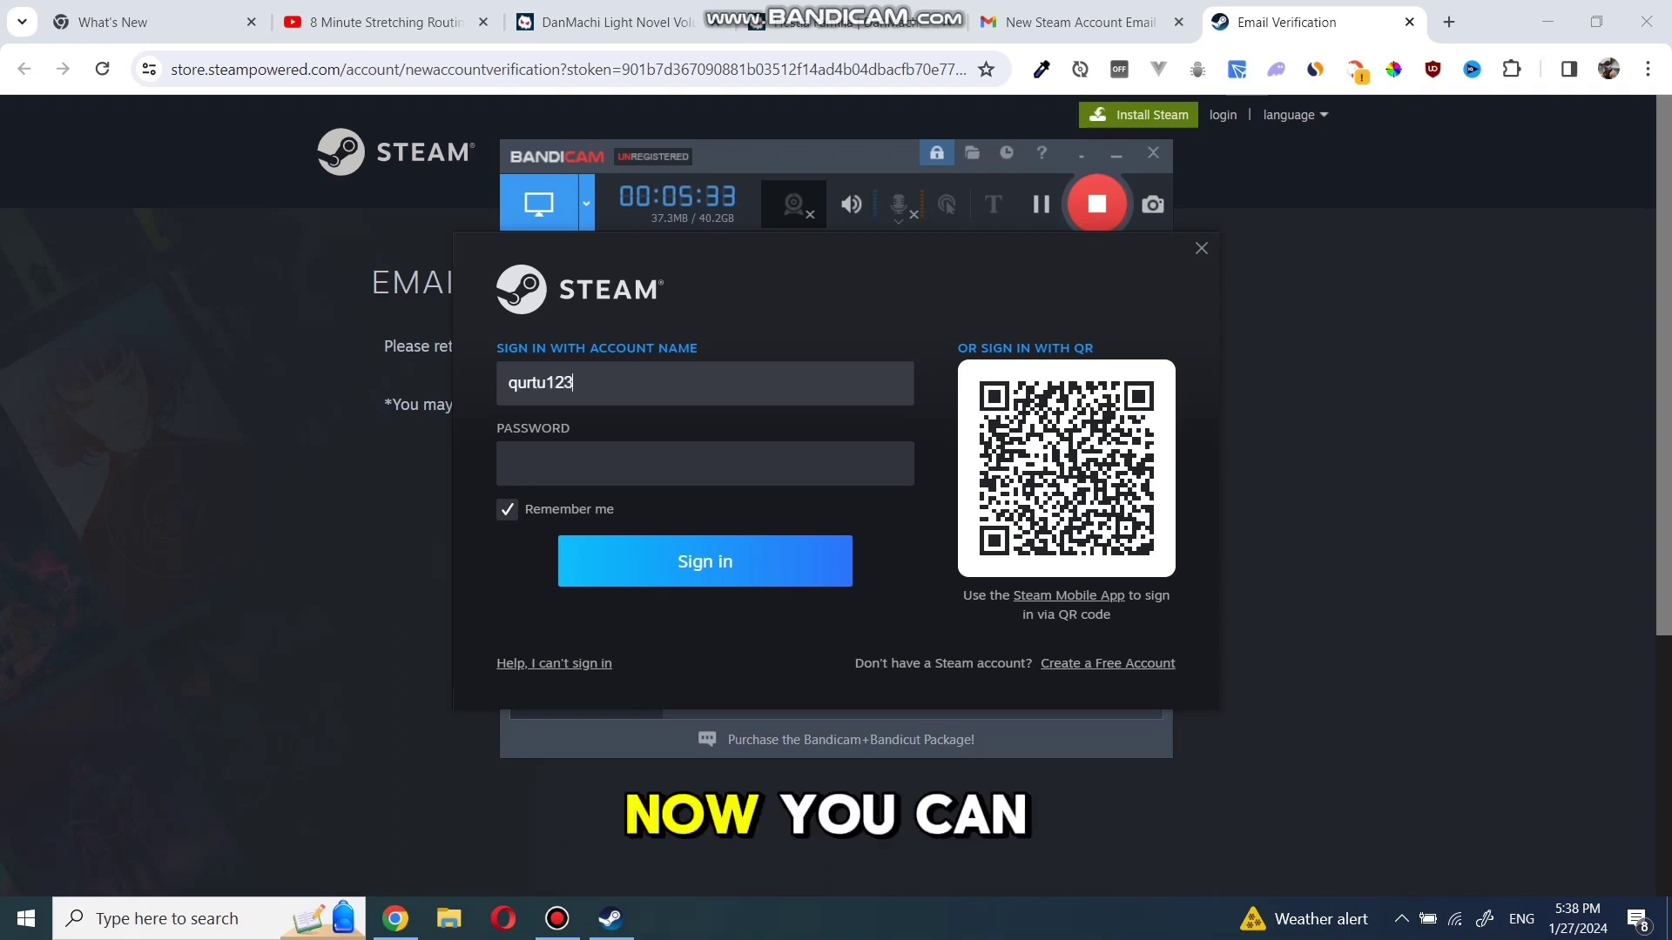
Enter the account password in the sign-in form and sign in
left_click(510, 463)
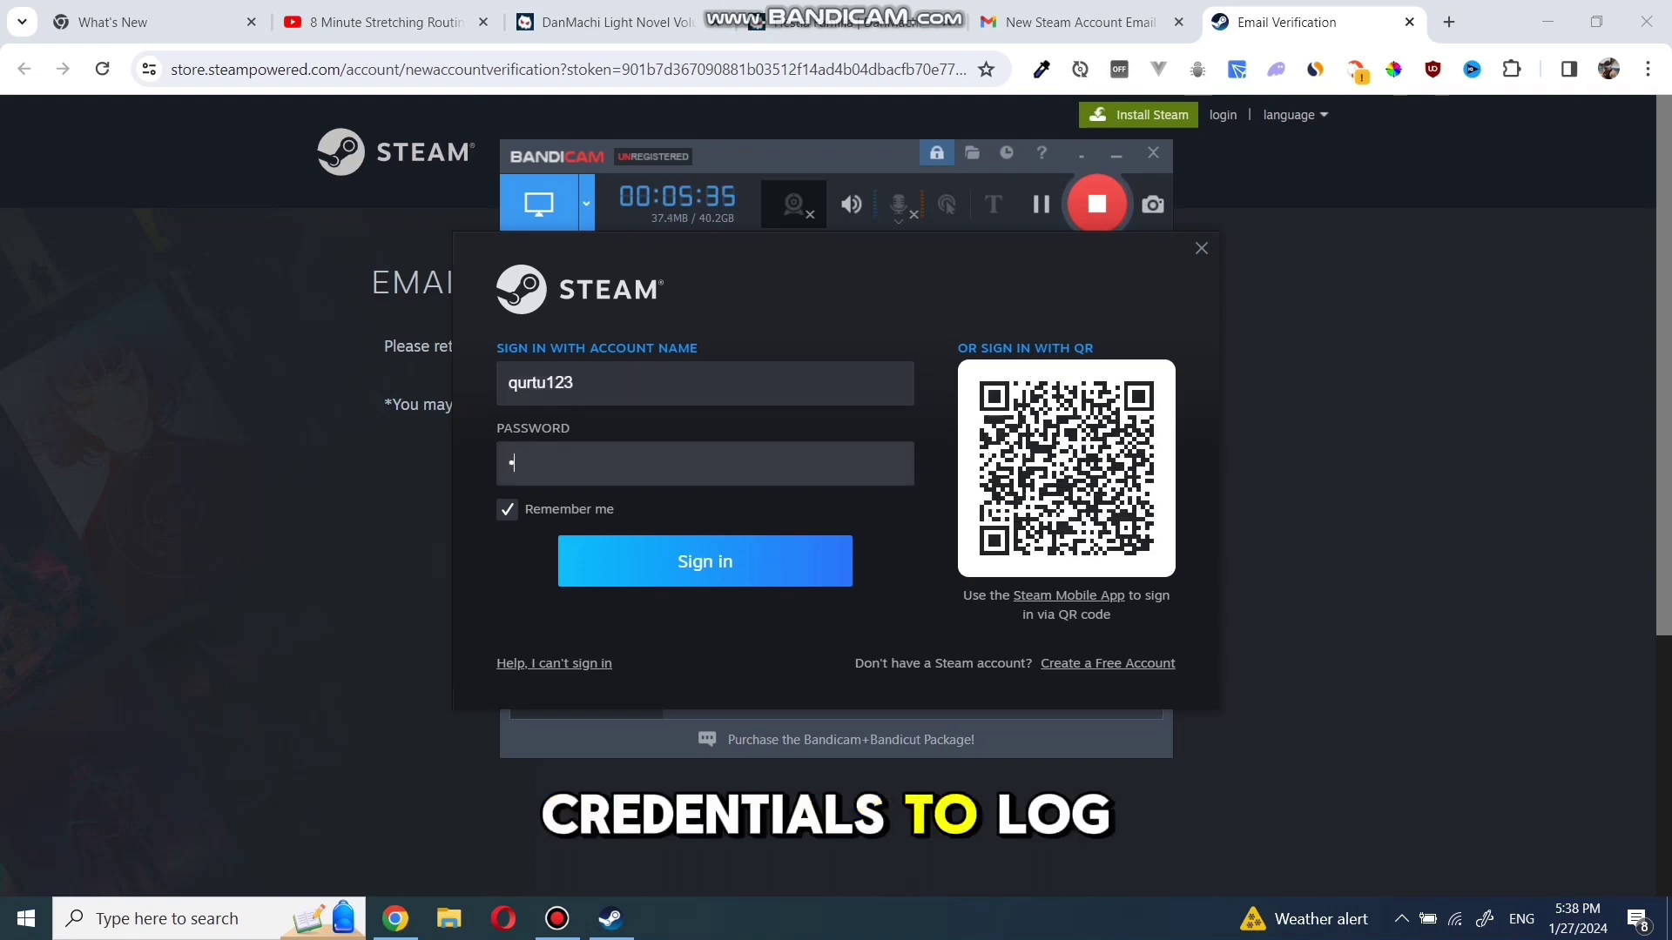
type("••••••")
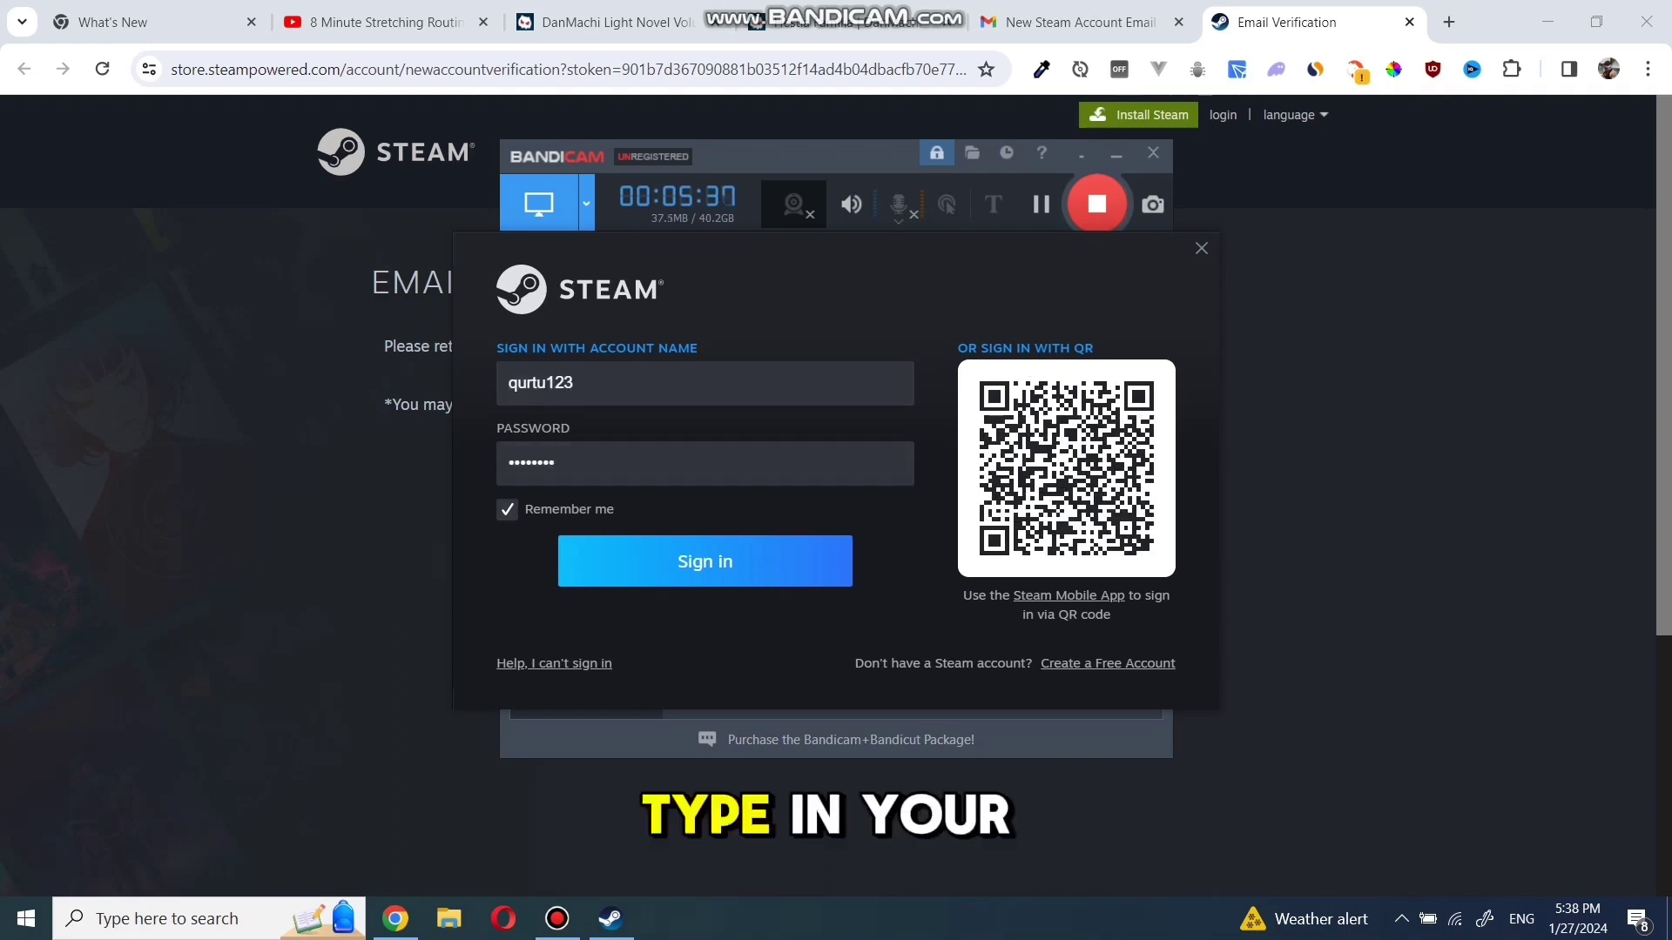
key("Return")
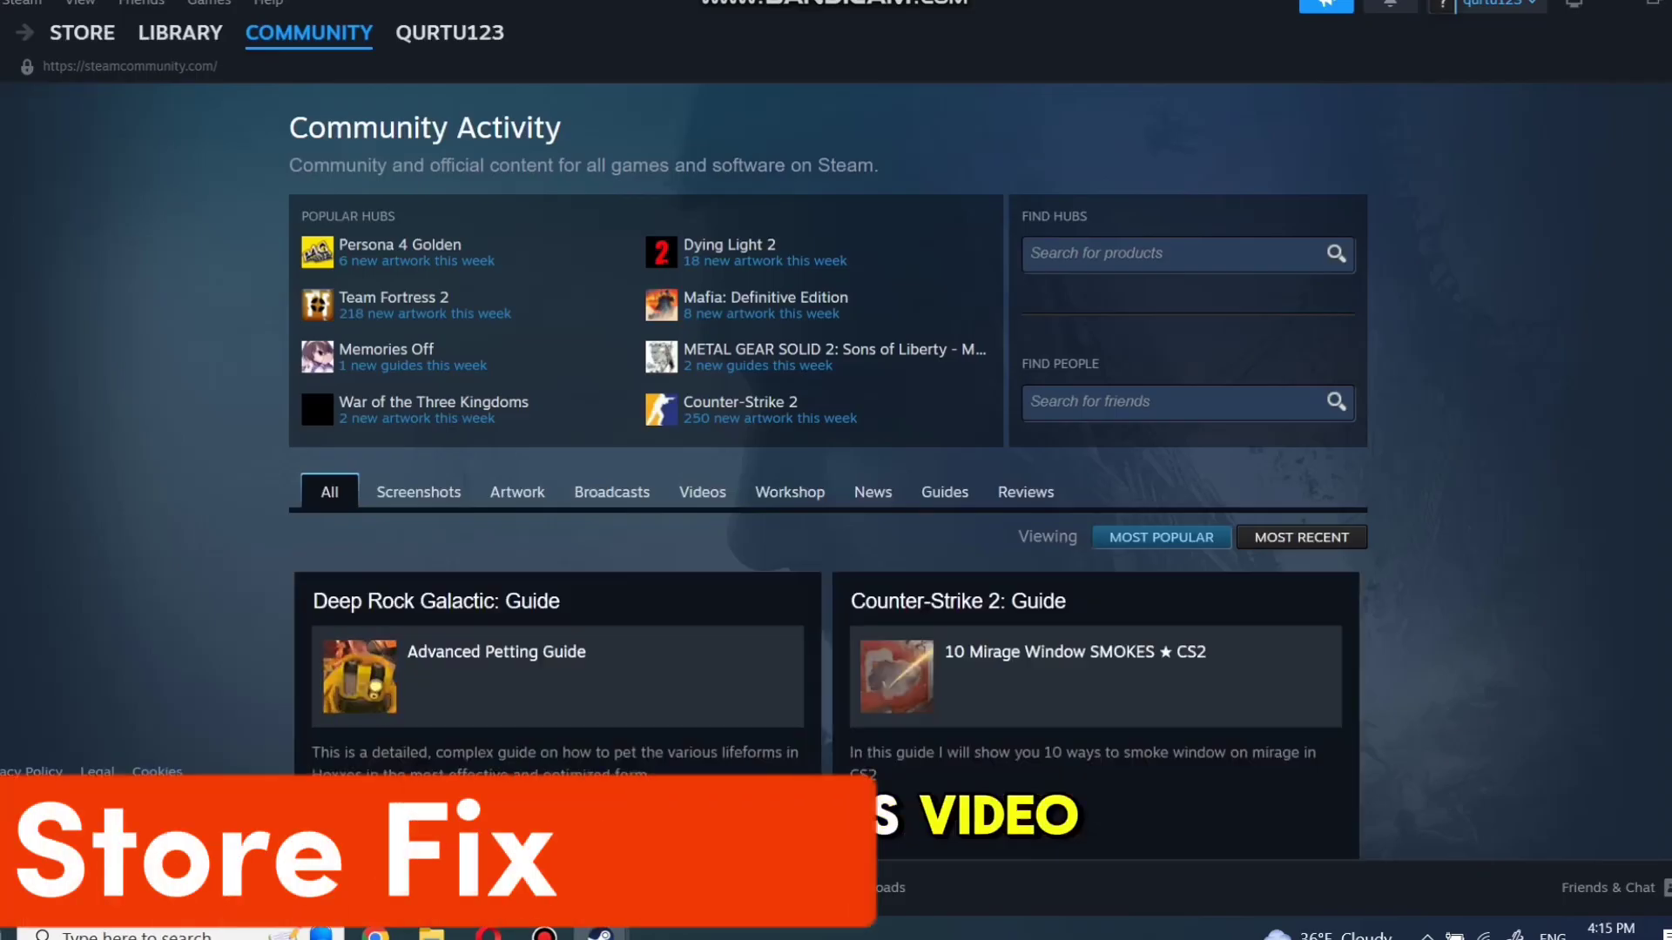
Search the store for 'counter-strike 2', which lists only its soundtrack, and open the account menu
left_click(82, 32)
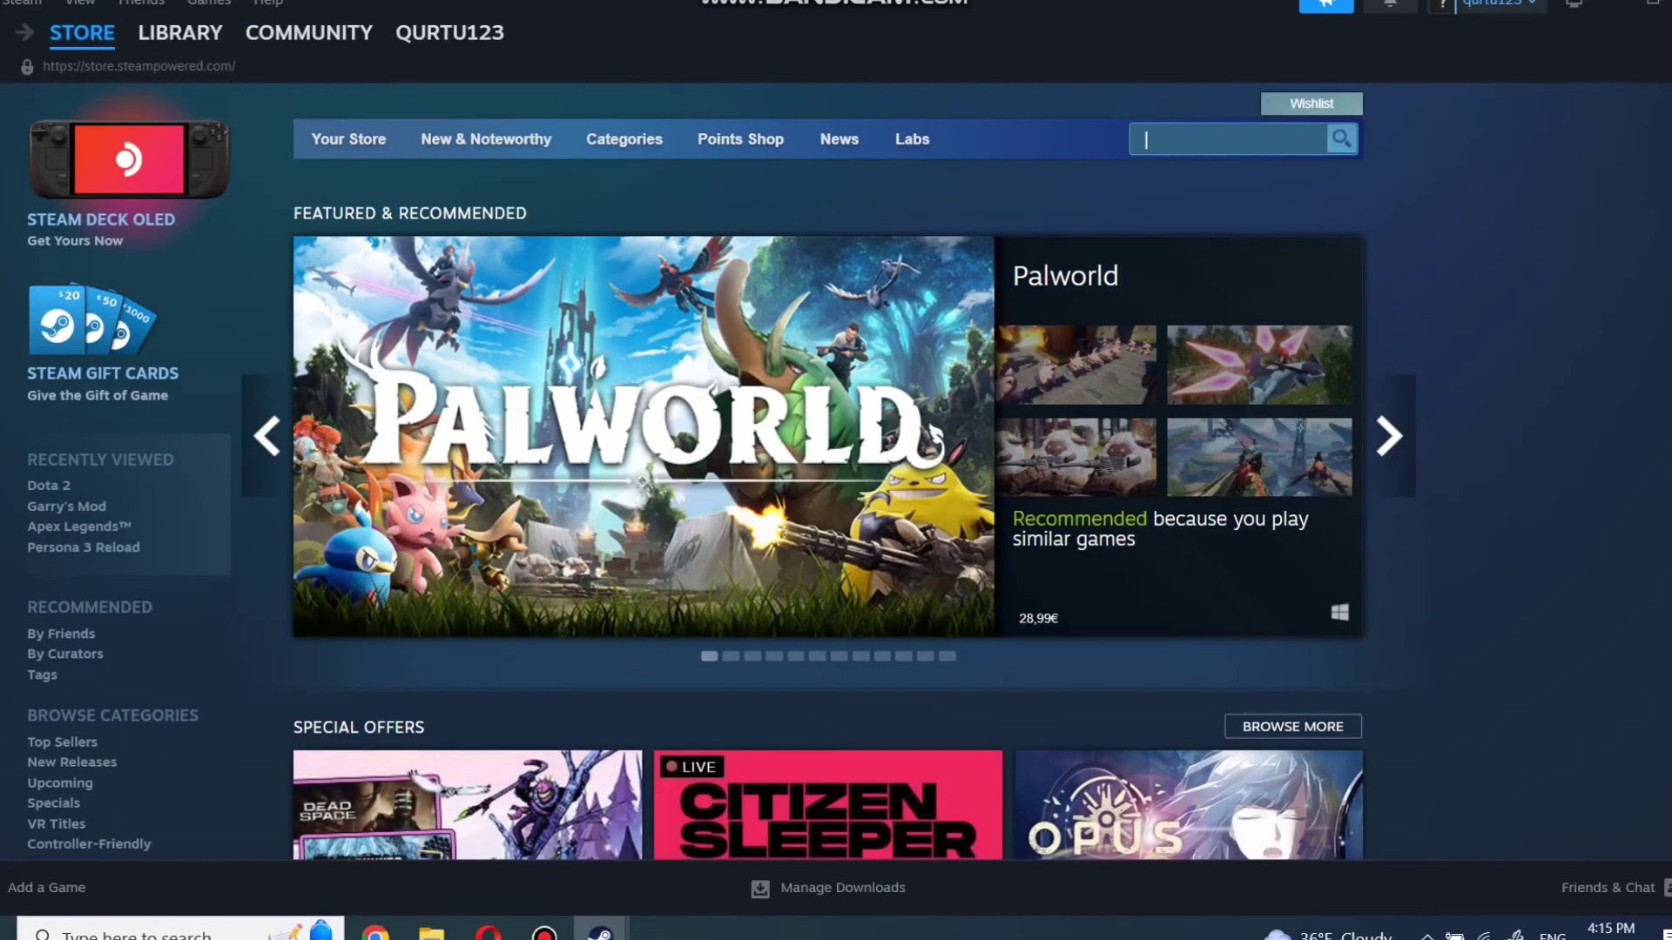
type("counter-s")
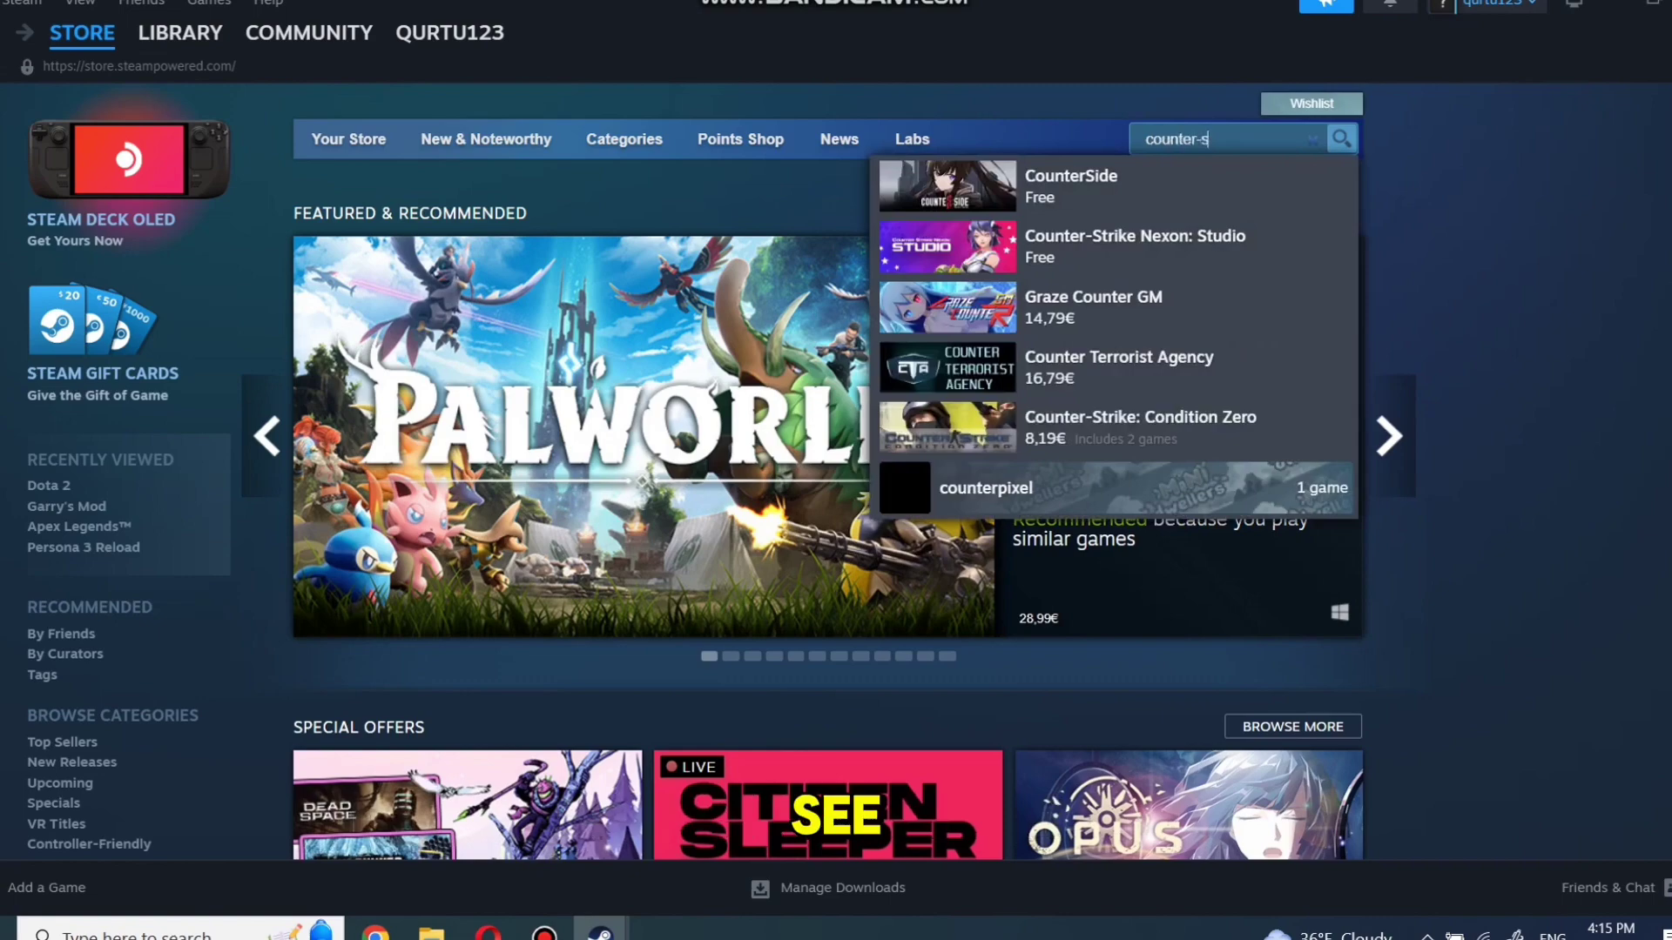
type("trike 2")
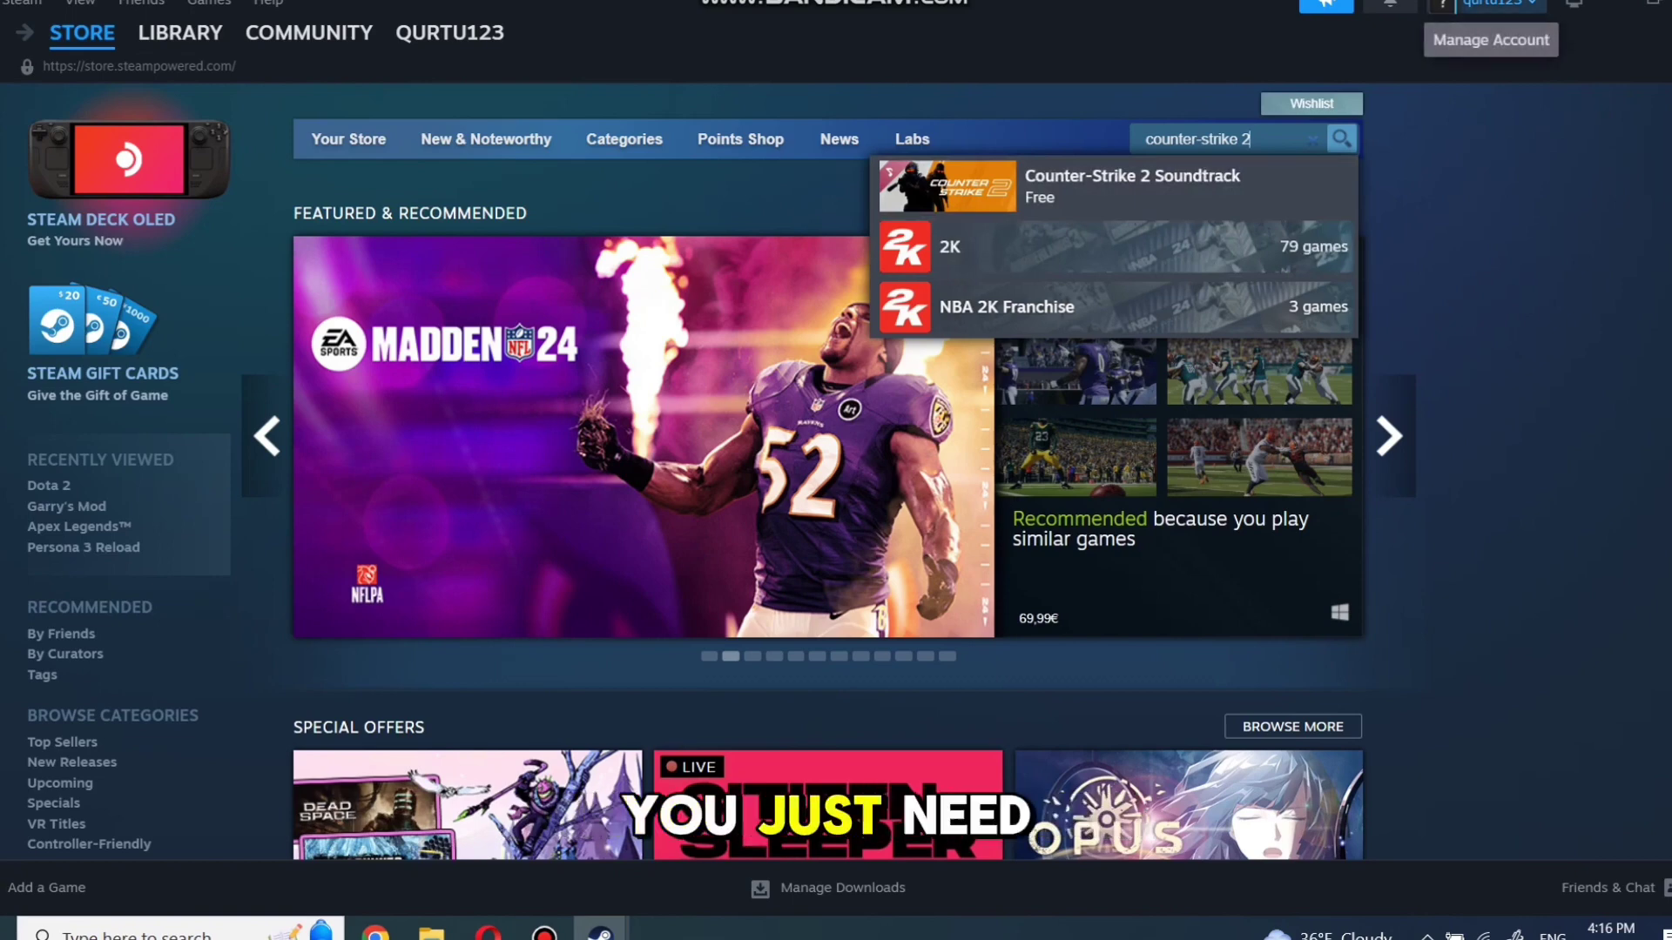
left_click(1493, 3)
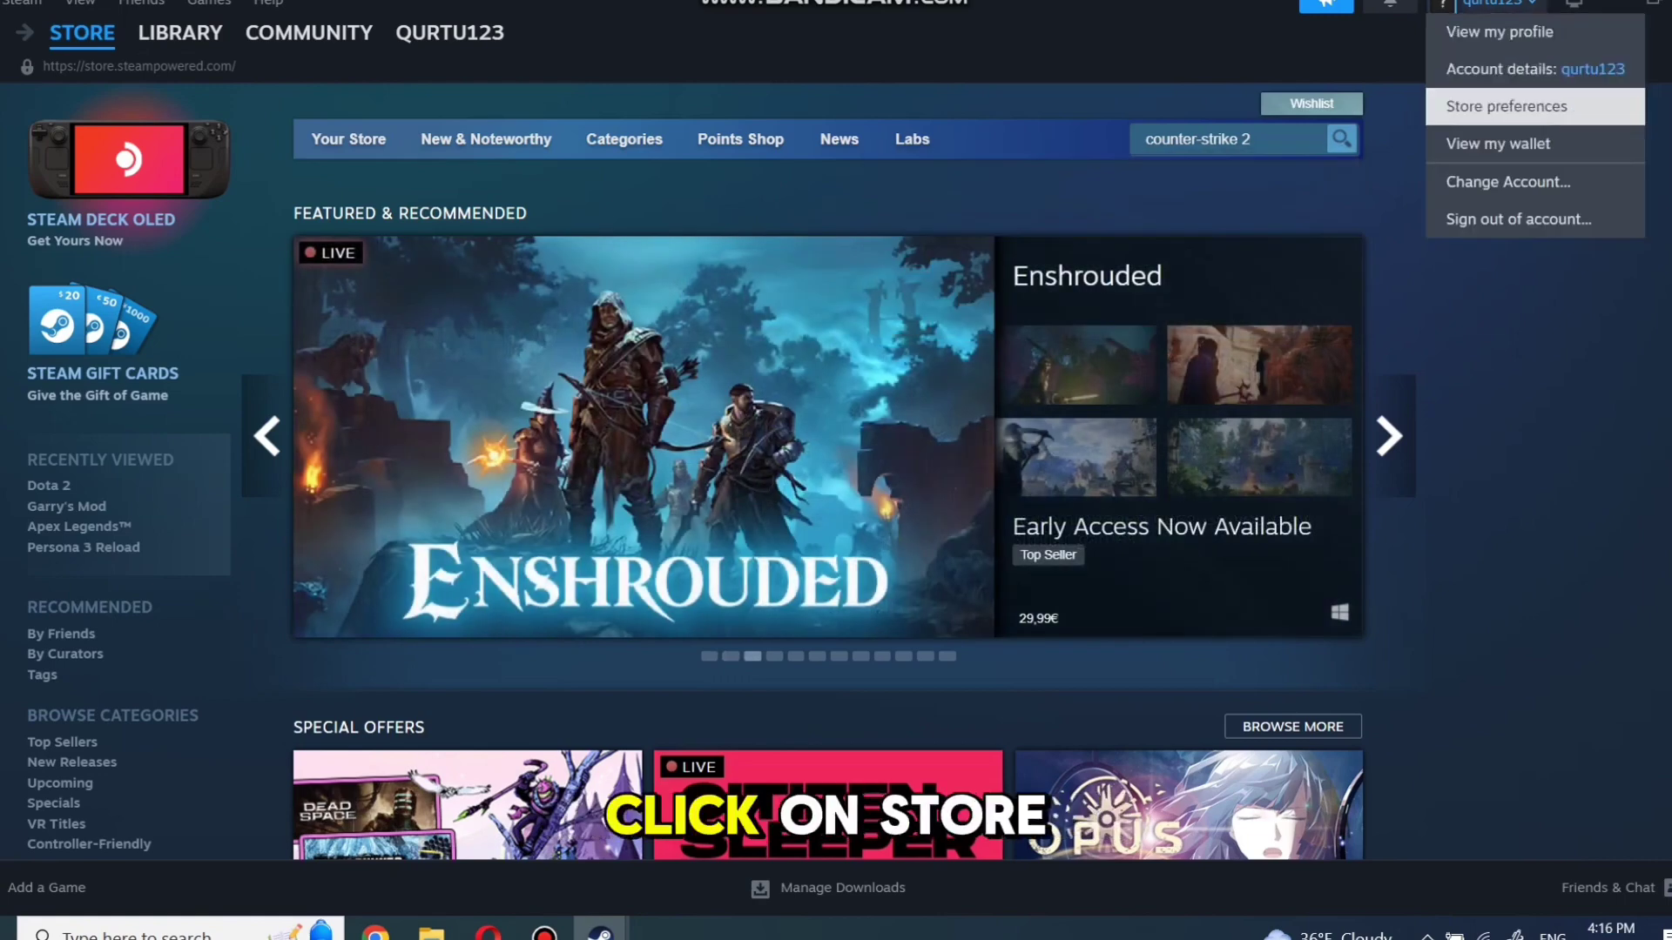
Allow mature content such as Frequent Violence or Gore in store preferences, then search the store for 'counter-st'
left_click(1506, 106)
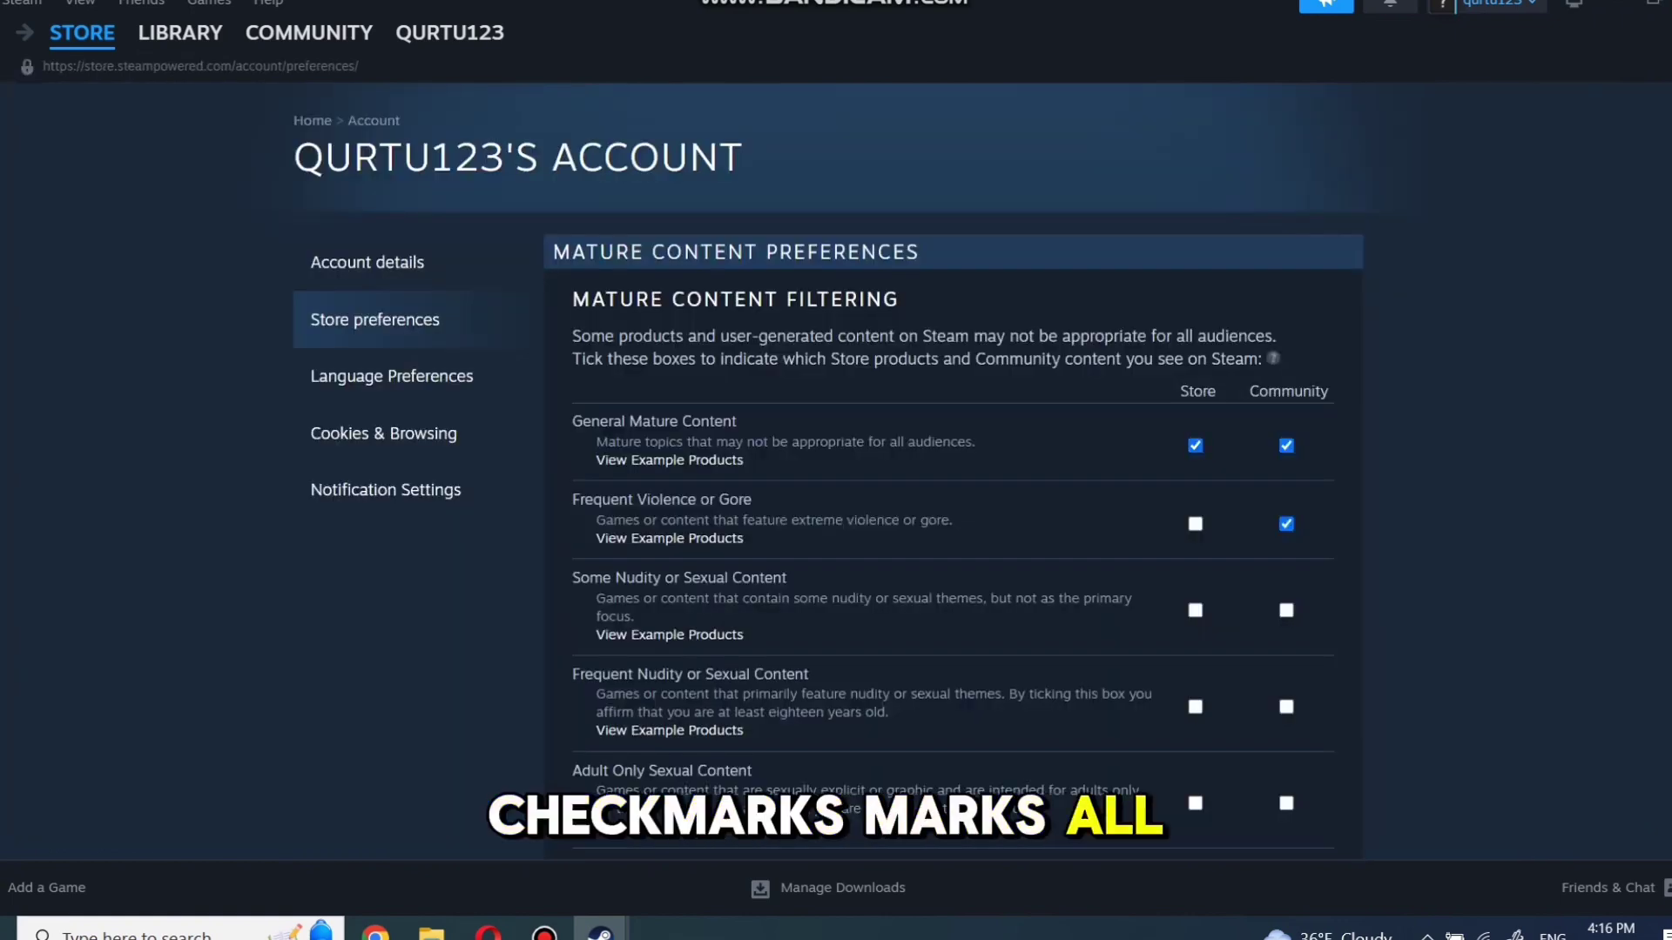
left_click(1196, 524)
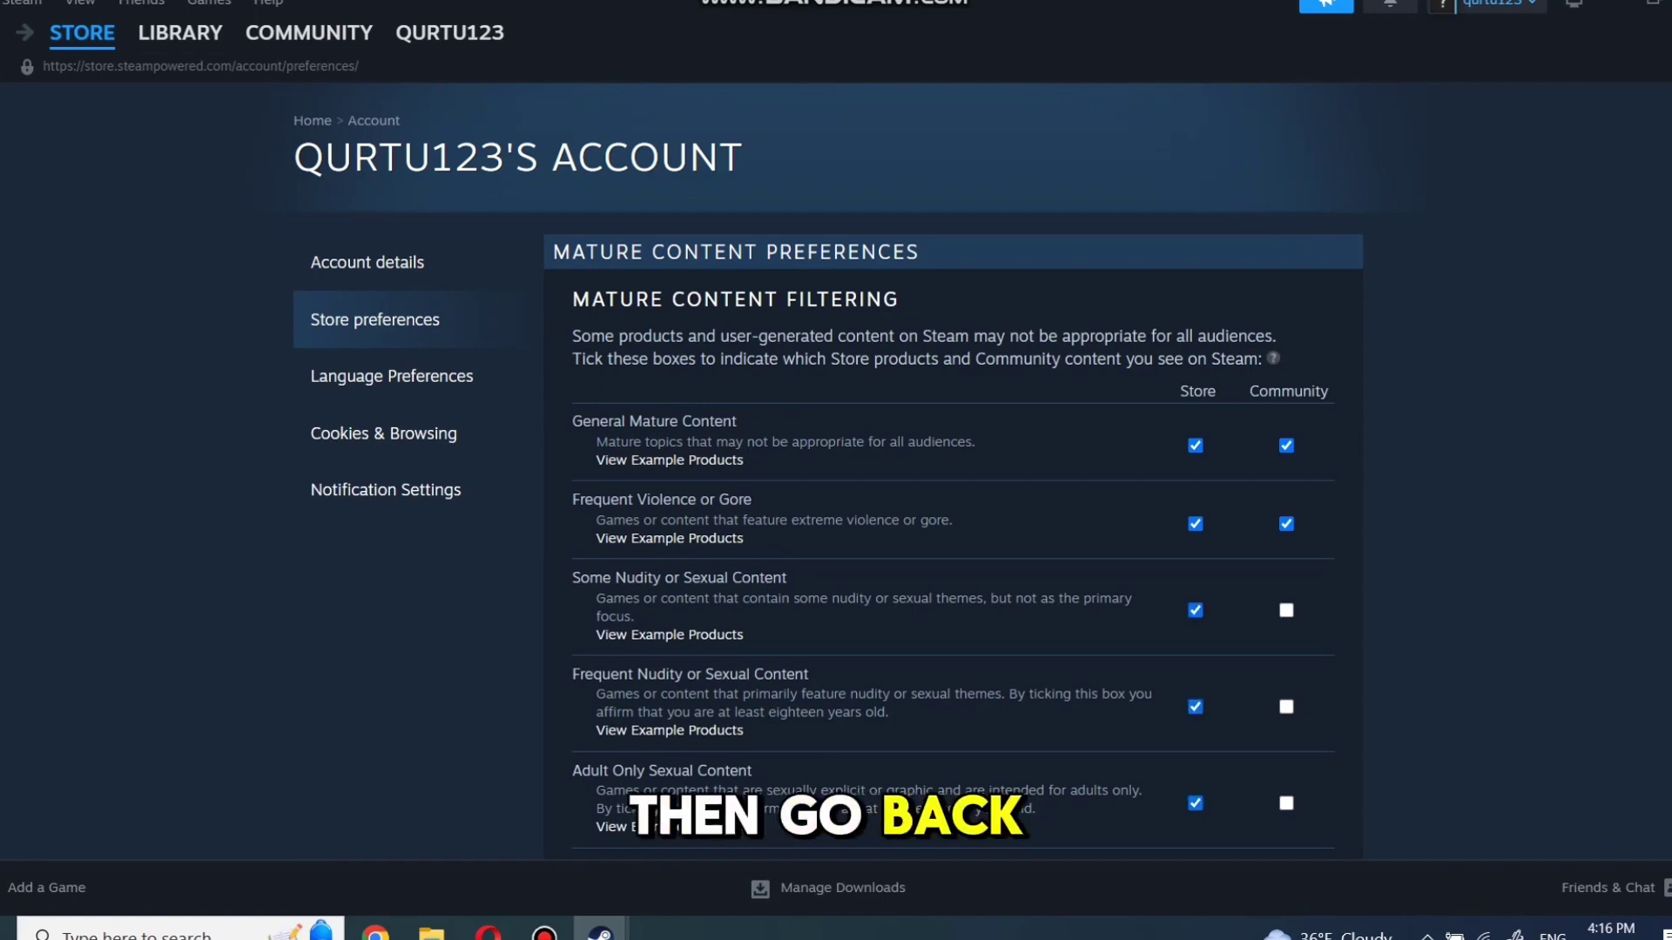
left_click(83, 32)
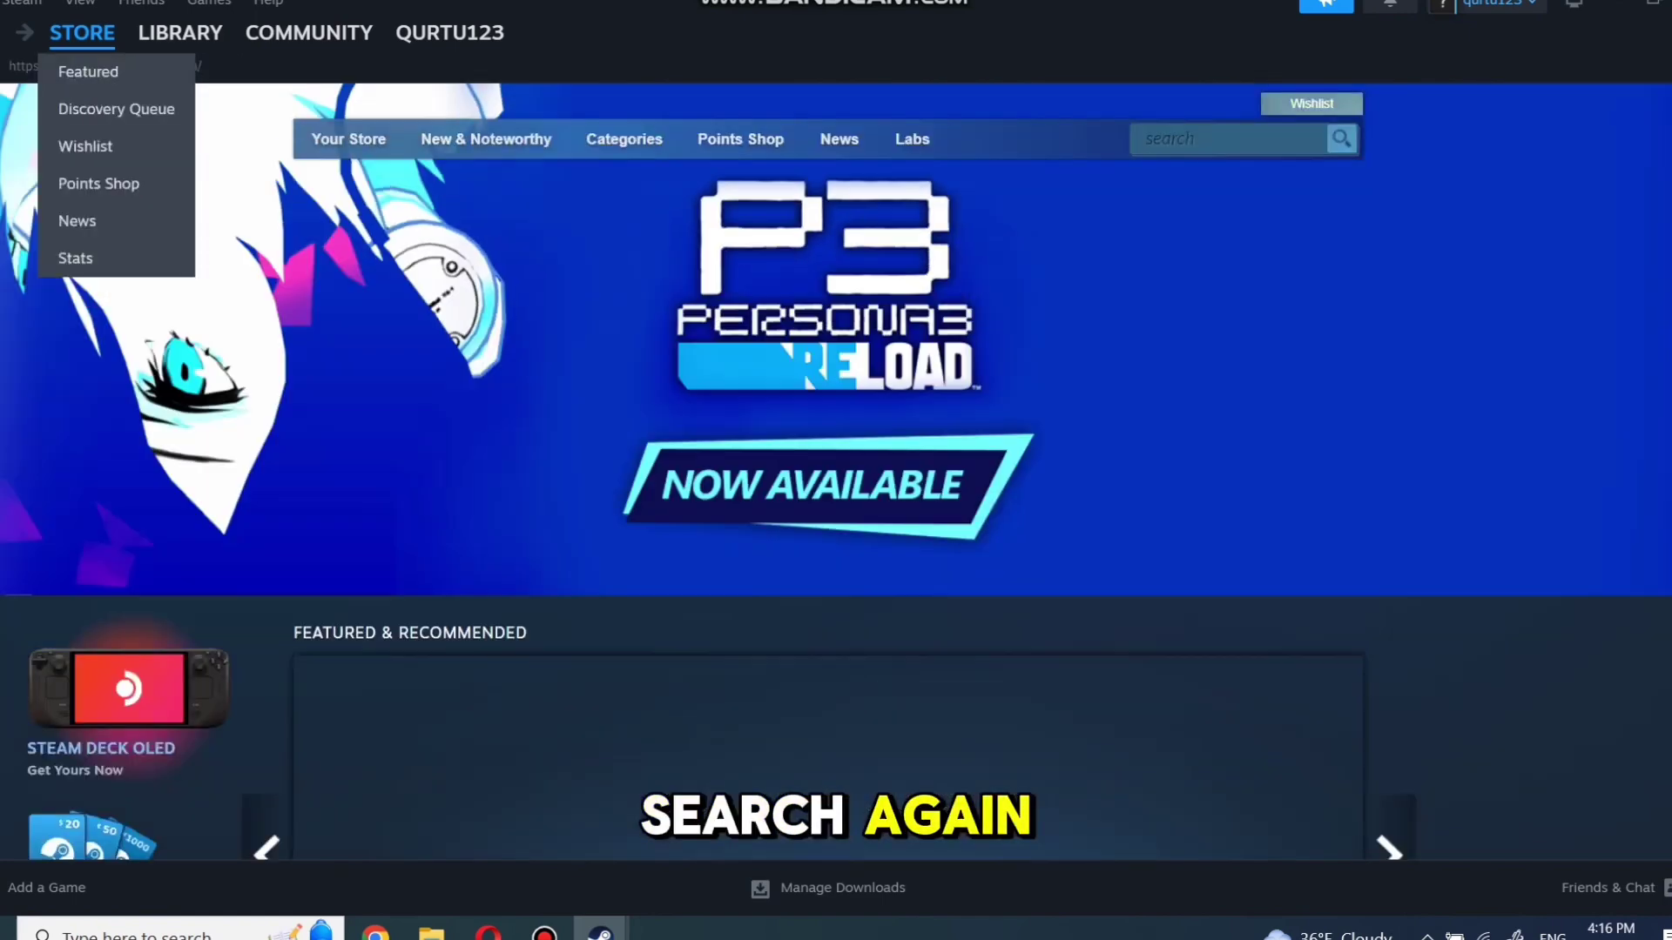
left_click(1228, 139)
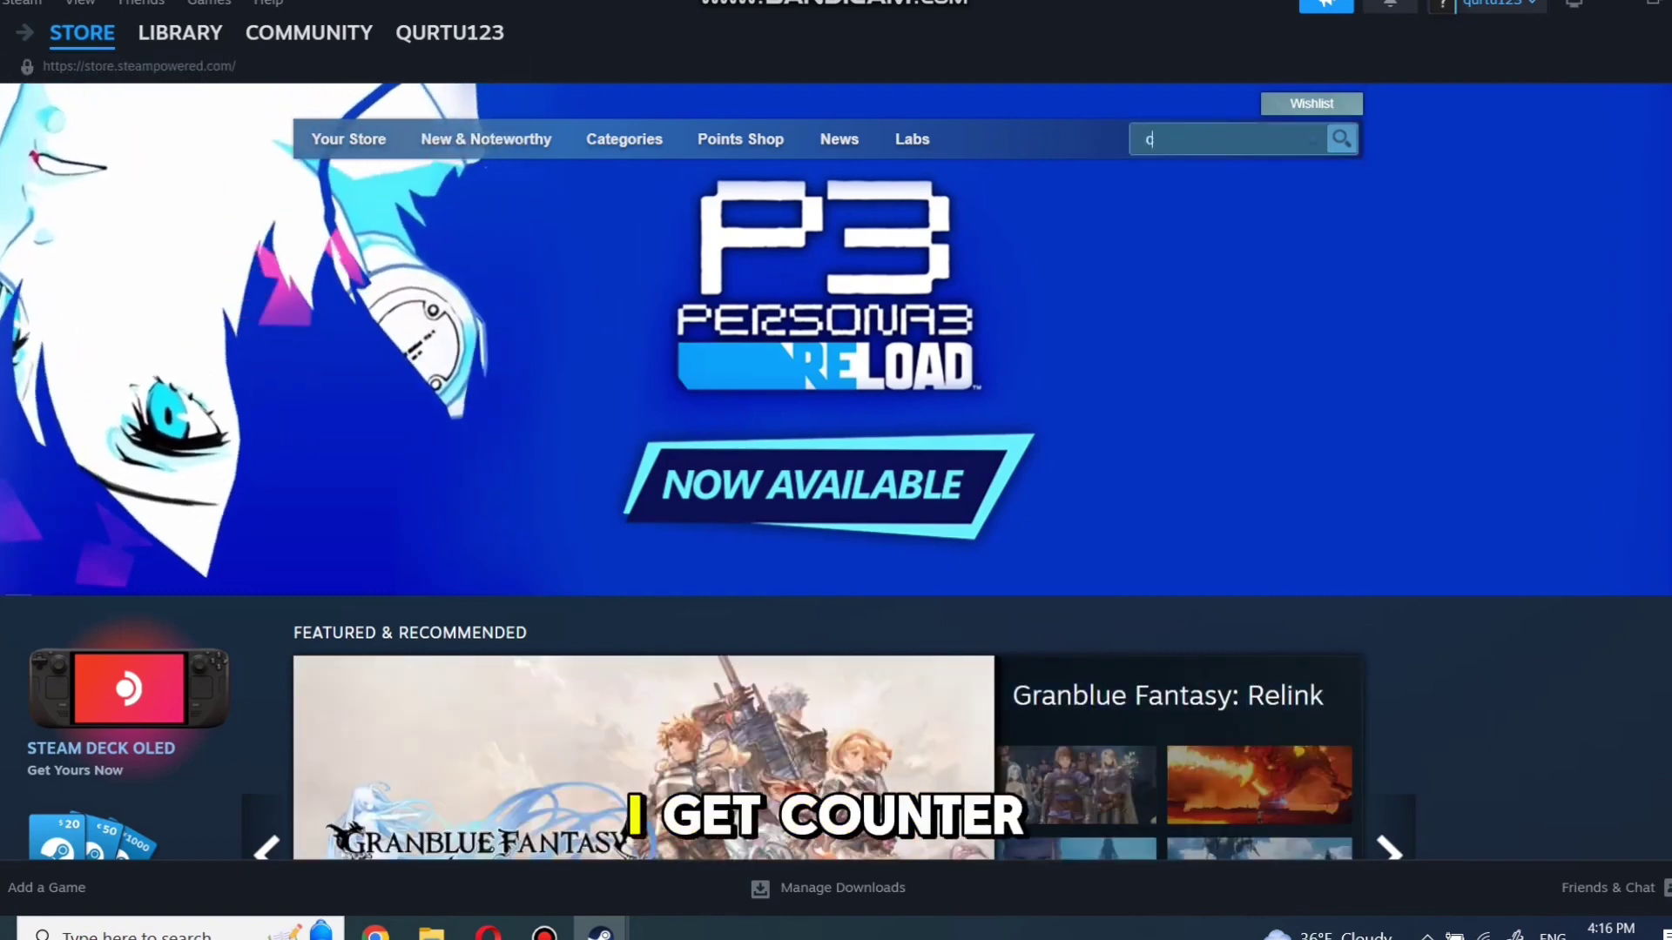
type("counter-st")
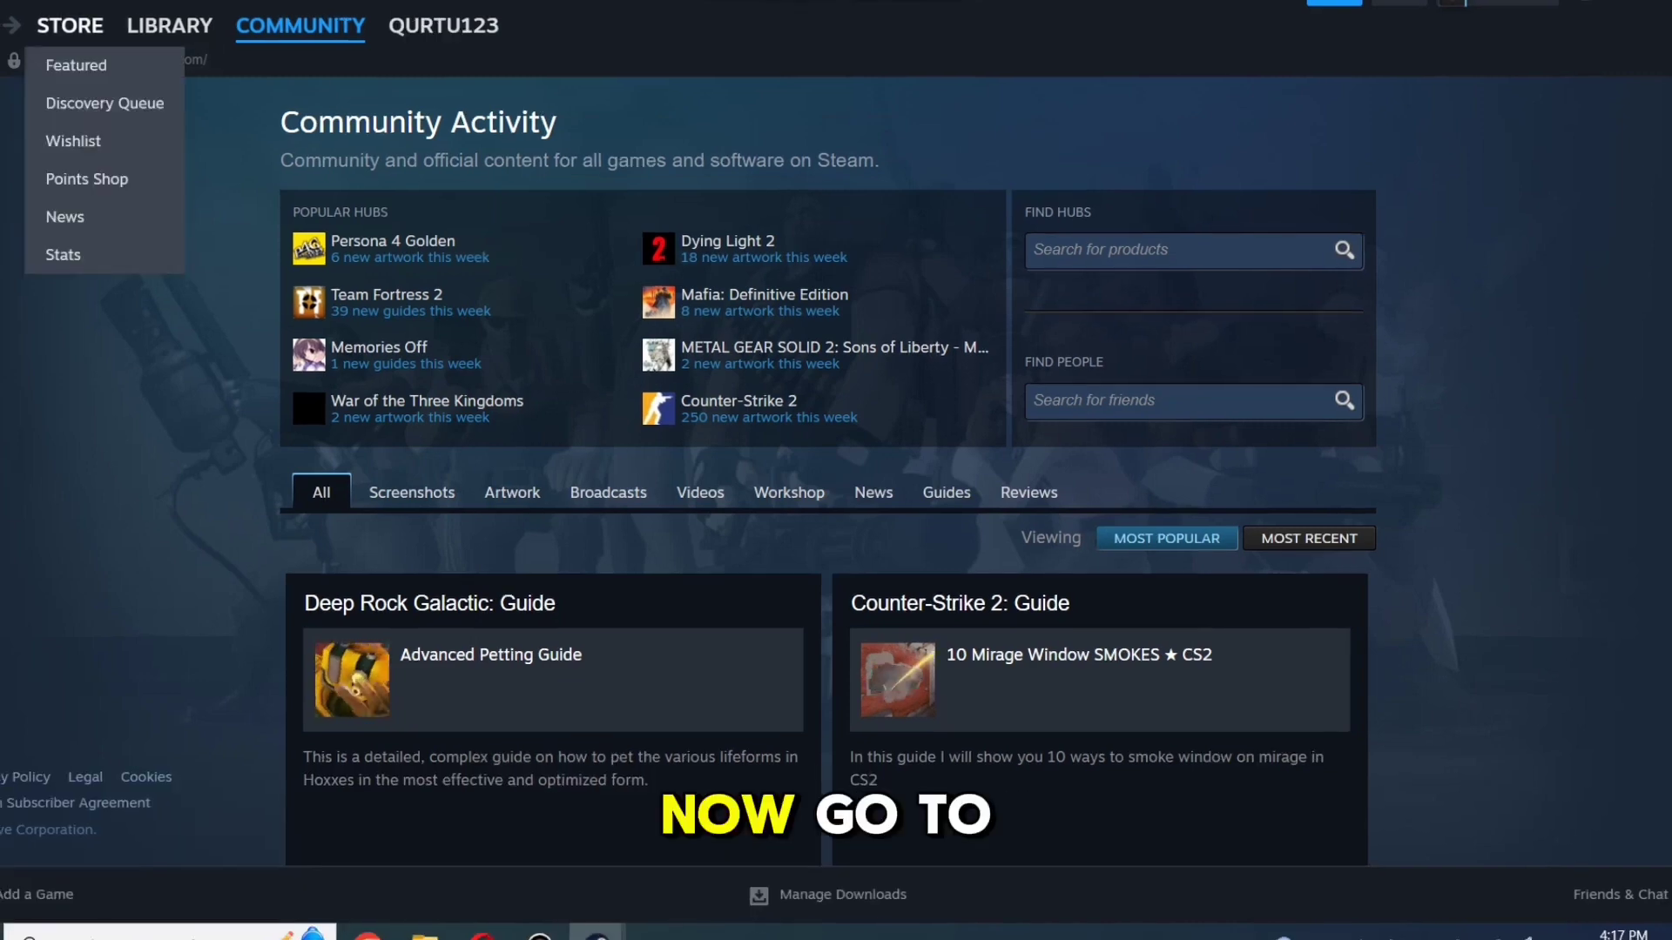
From the store front page, search 'counter-s' and open the Counter-Strike 2 store page
left_click(67, 24)
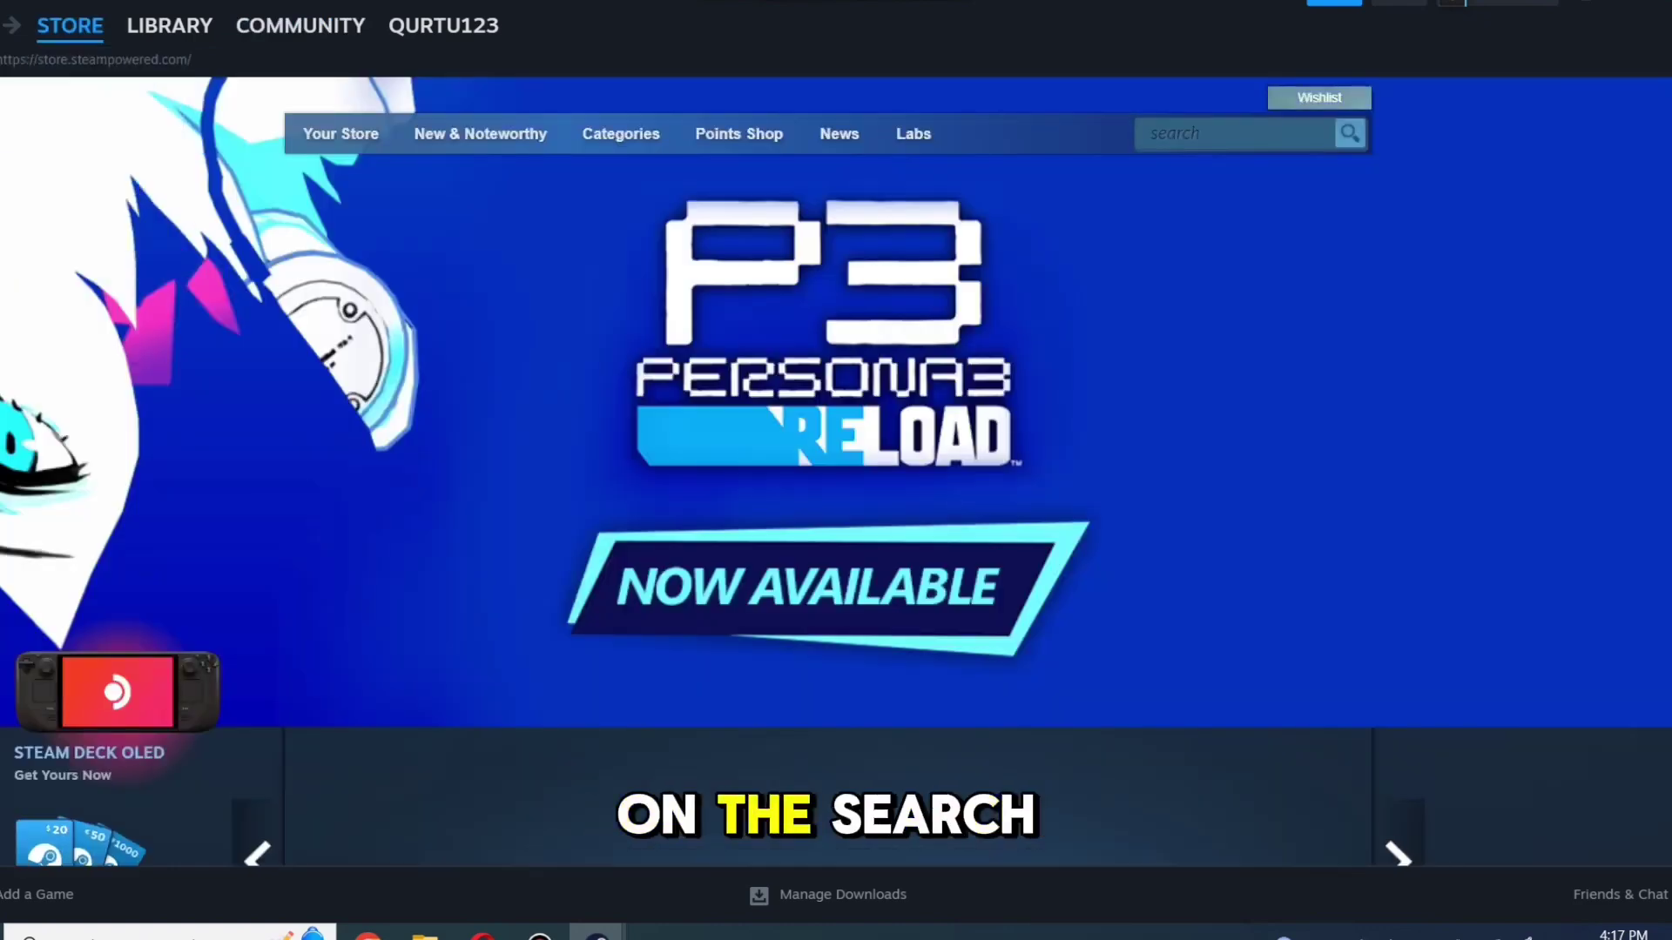
type("counter-")
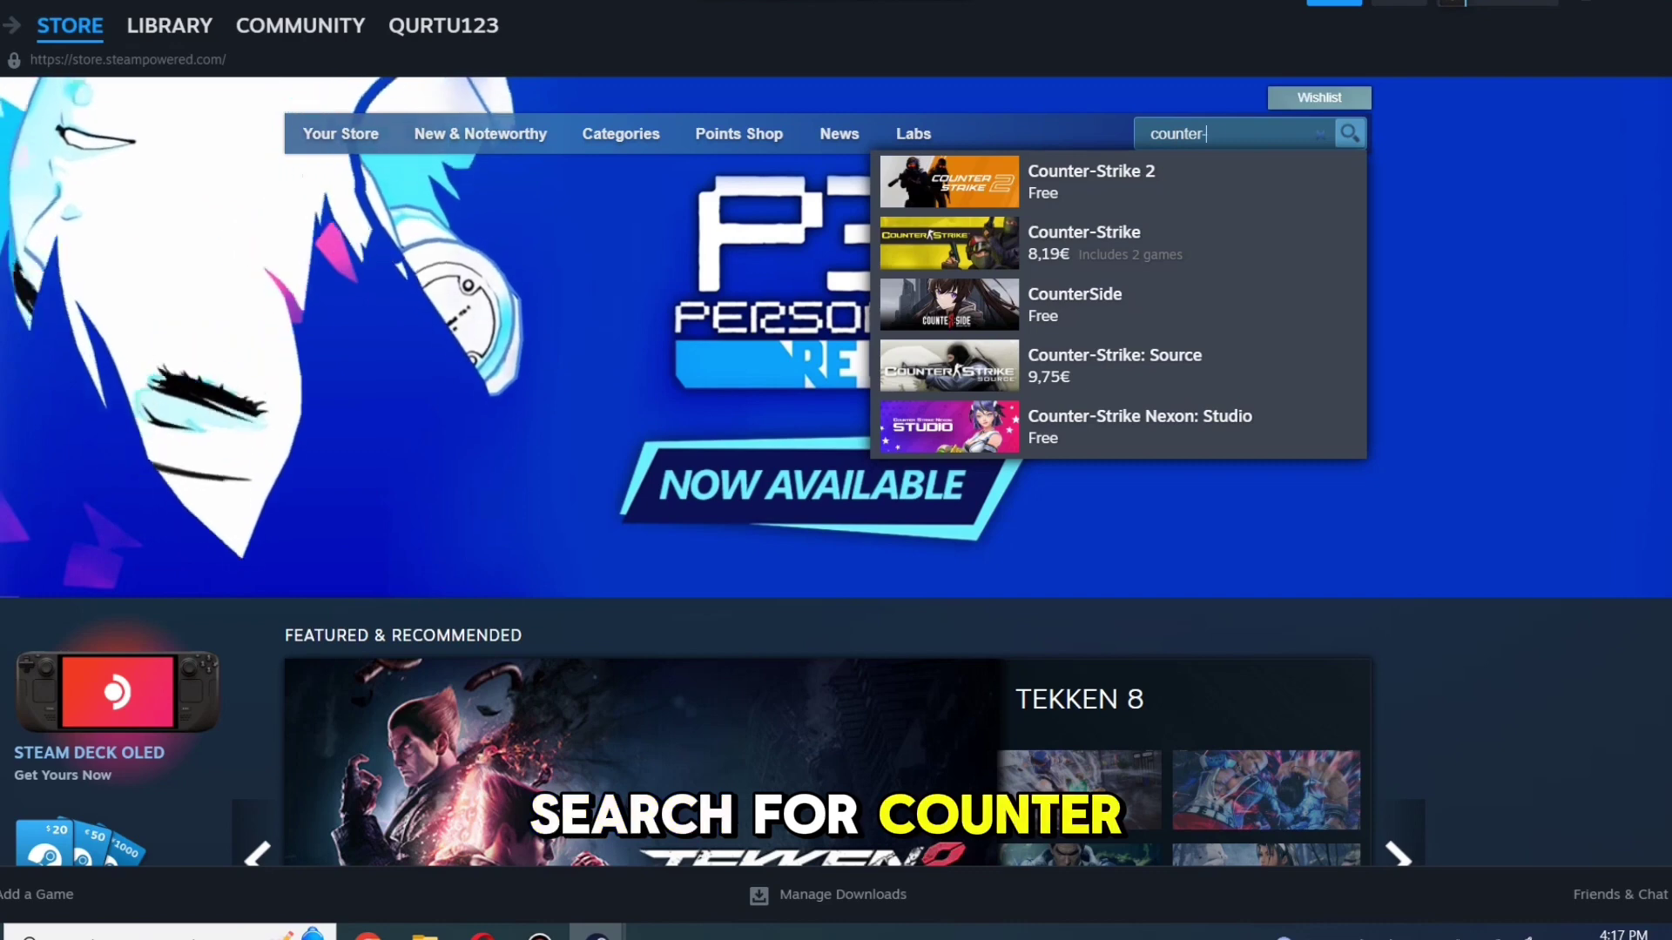
type("s")
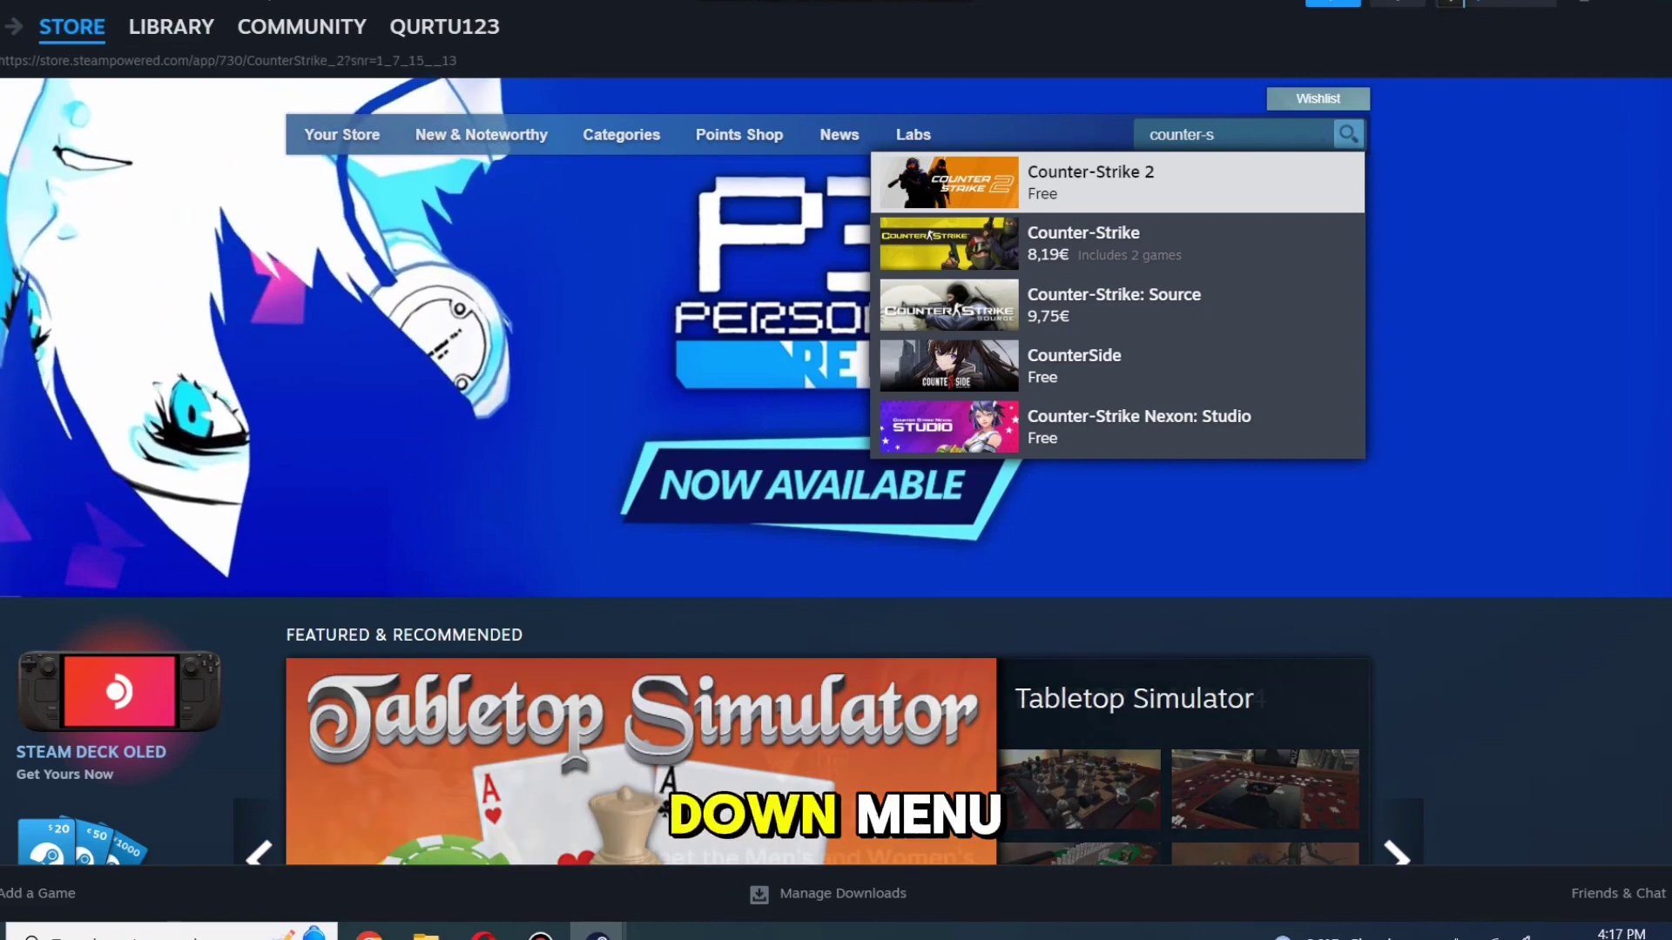
key("BackSpace")
key("BackSpace")
left_click(1114, 184)
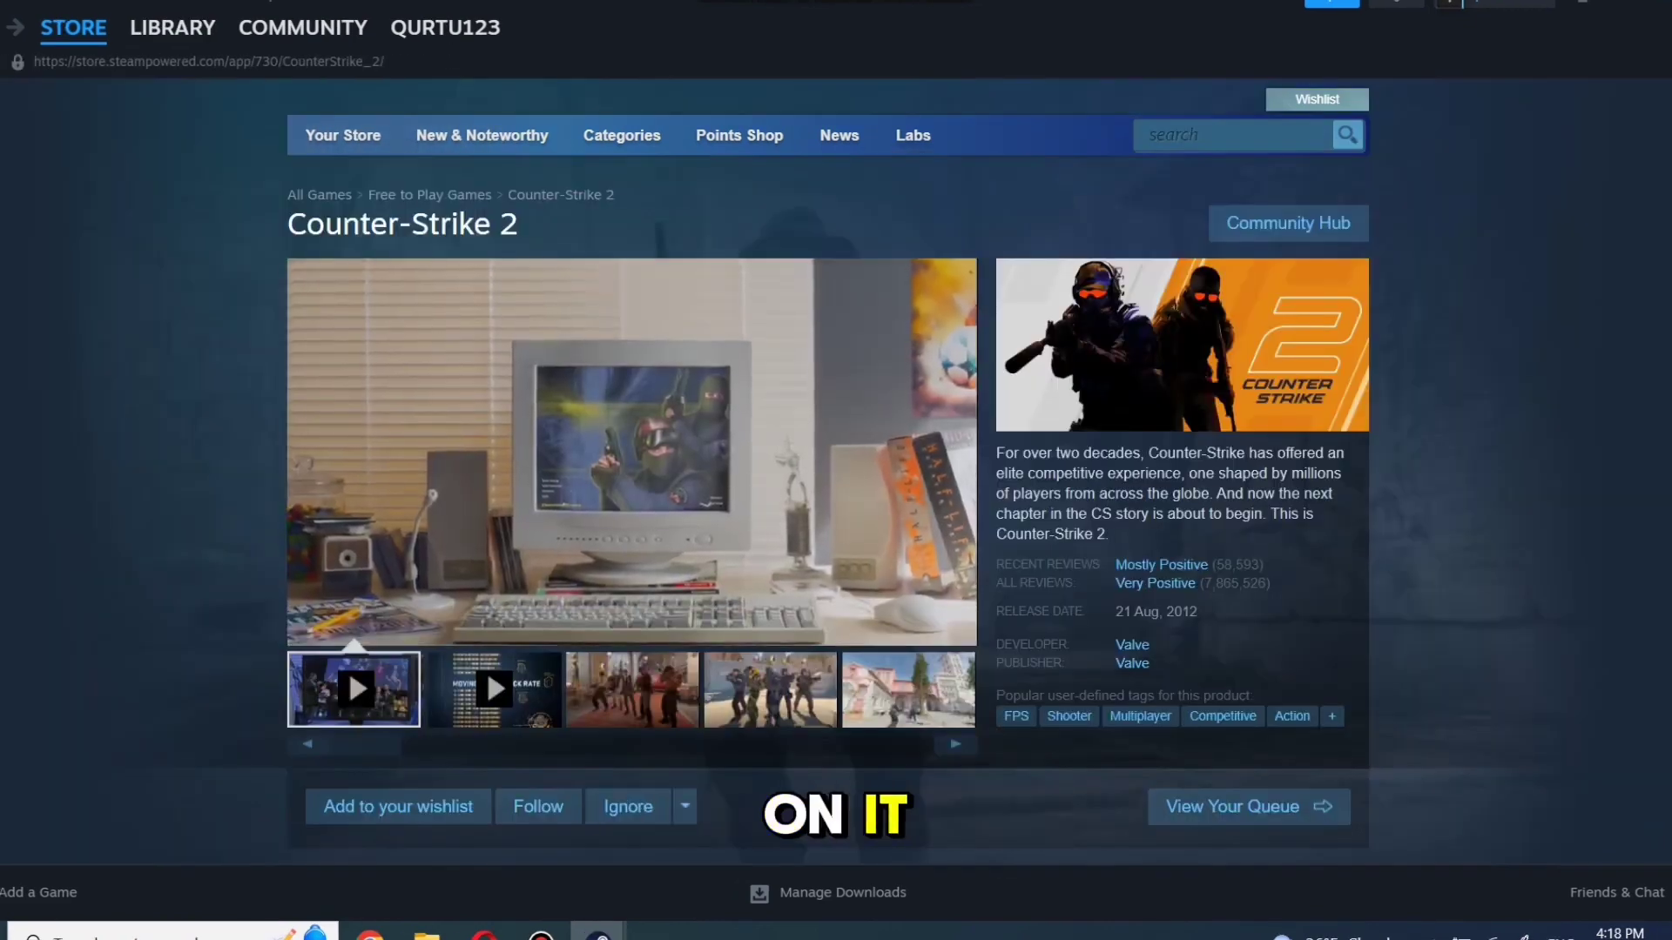
Add the free Counter-Strike 2 to the library, confirm, and go to the game library
scroll(488, 671, "down", 8)
scroll(488, 670, "down", 3)
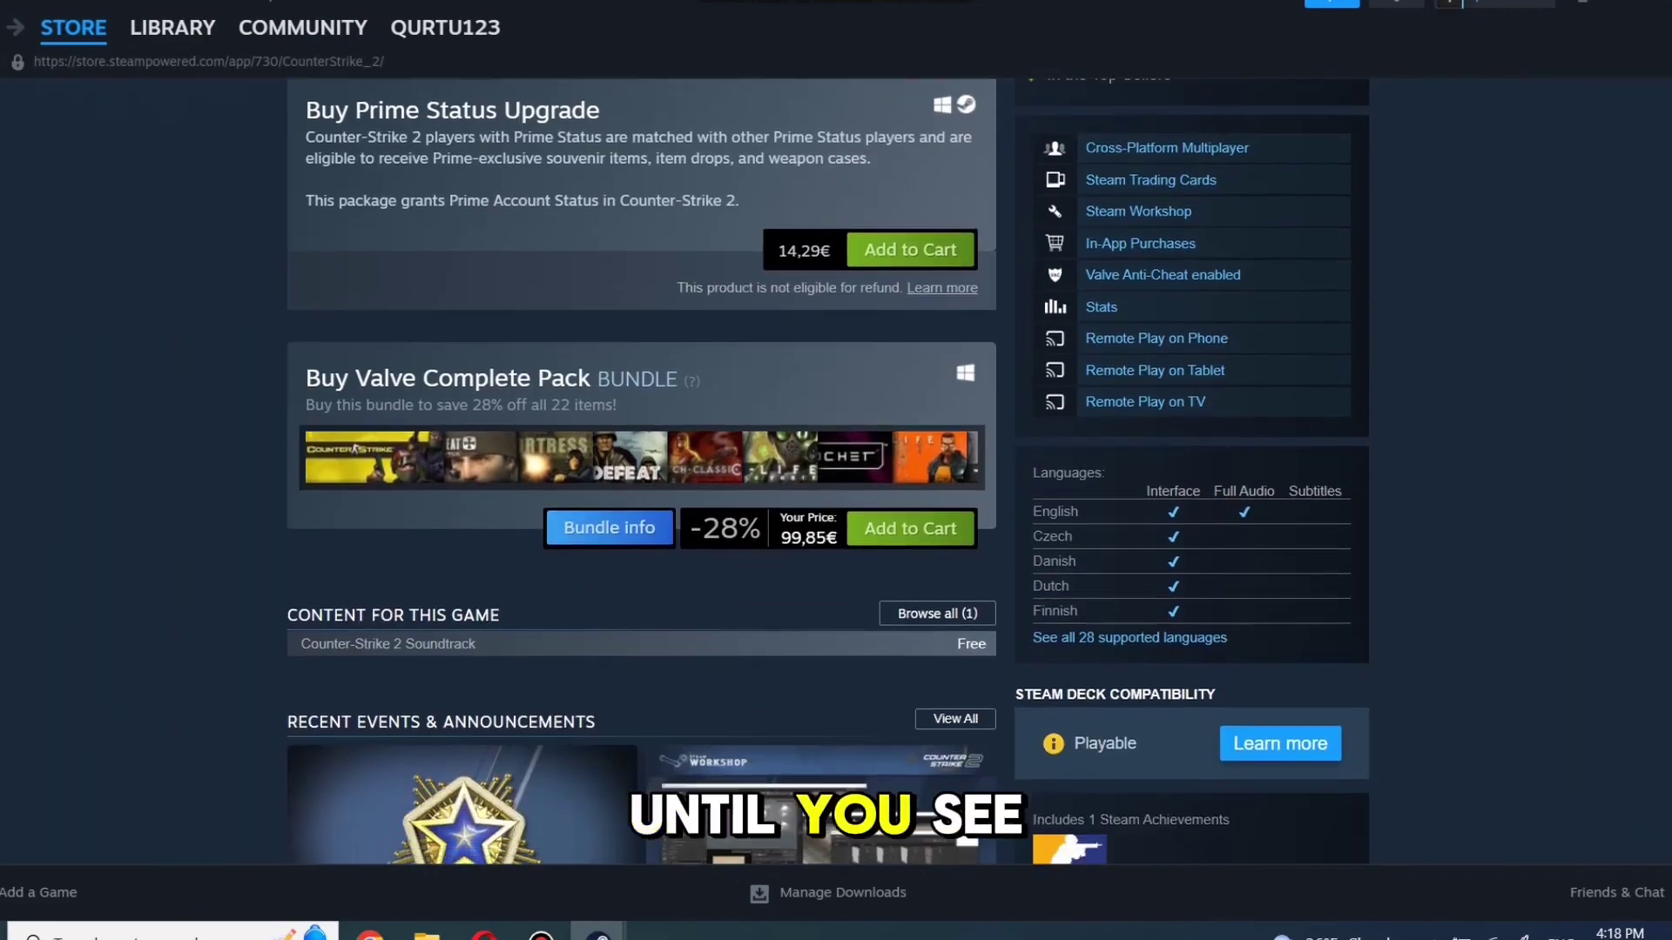
scroll(488, 143, "up", 5)
scroll(487, 143, "down", 1)
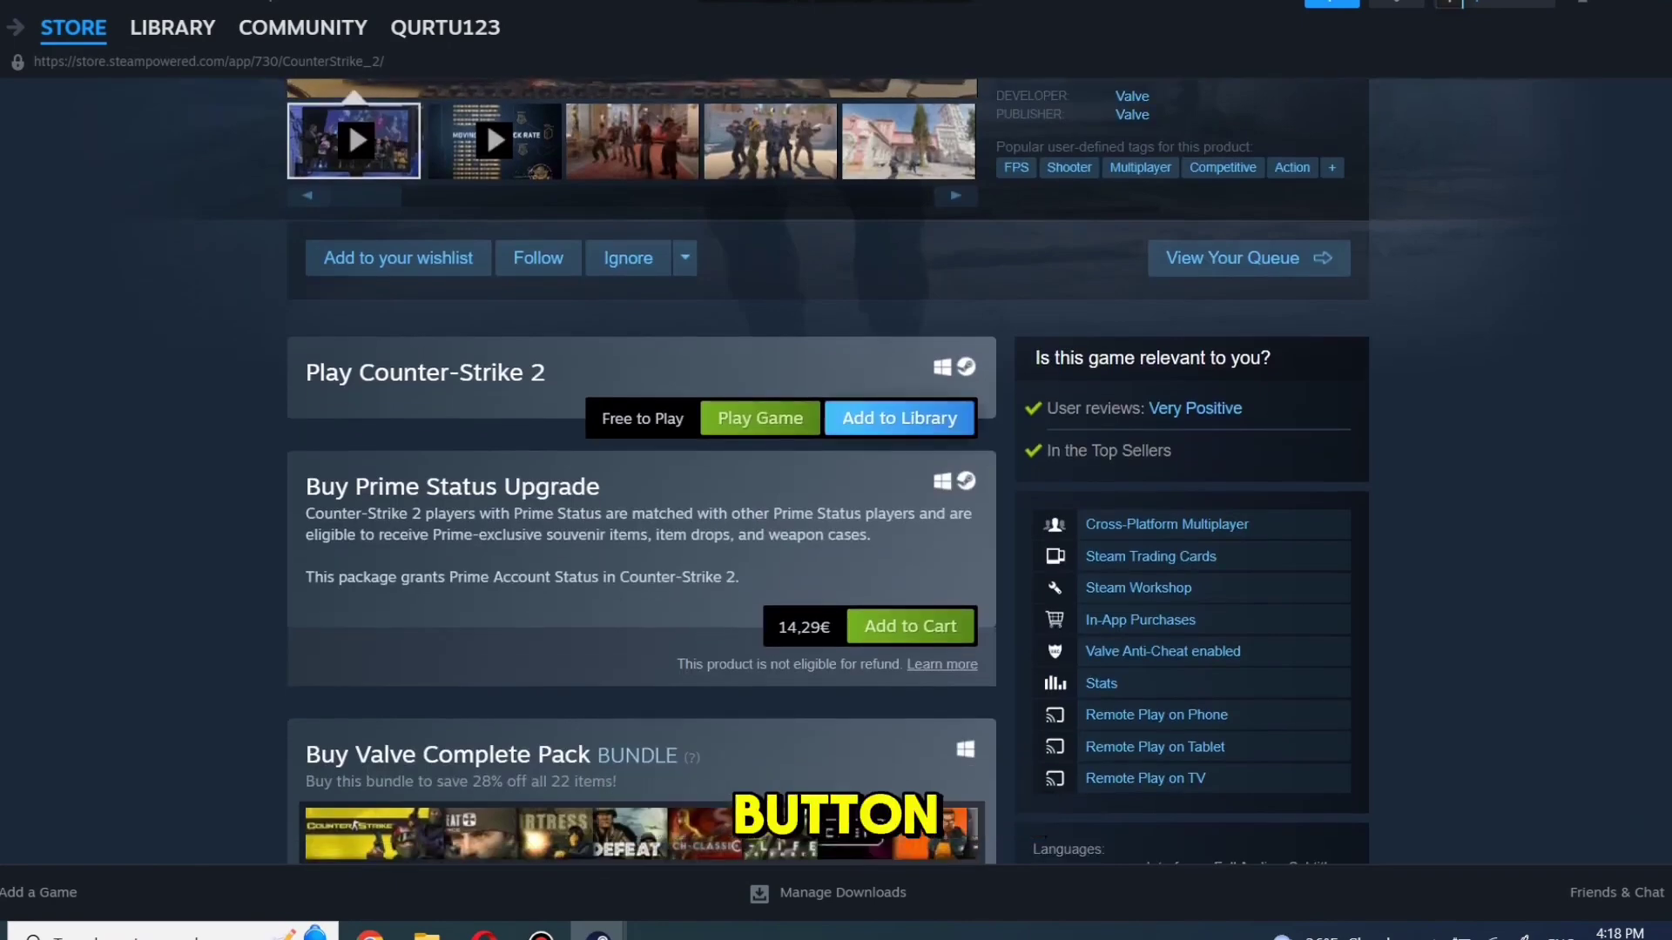
left_click(899, 440)
left_click(1138, 527)
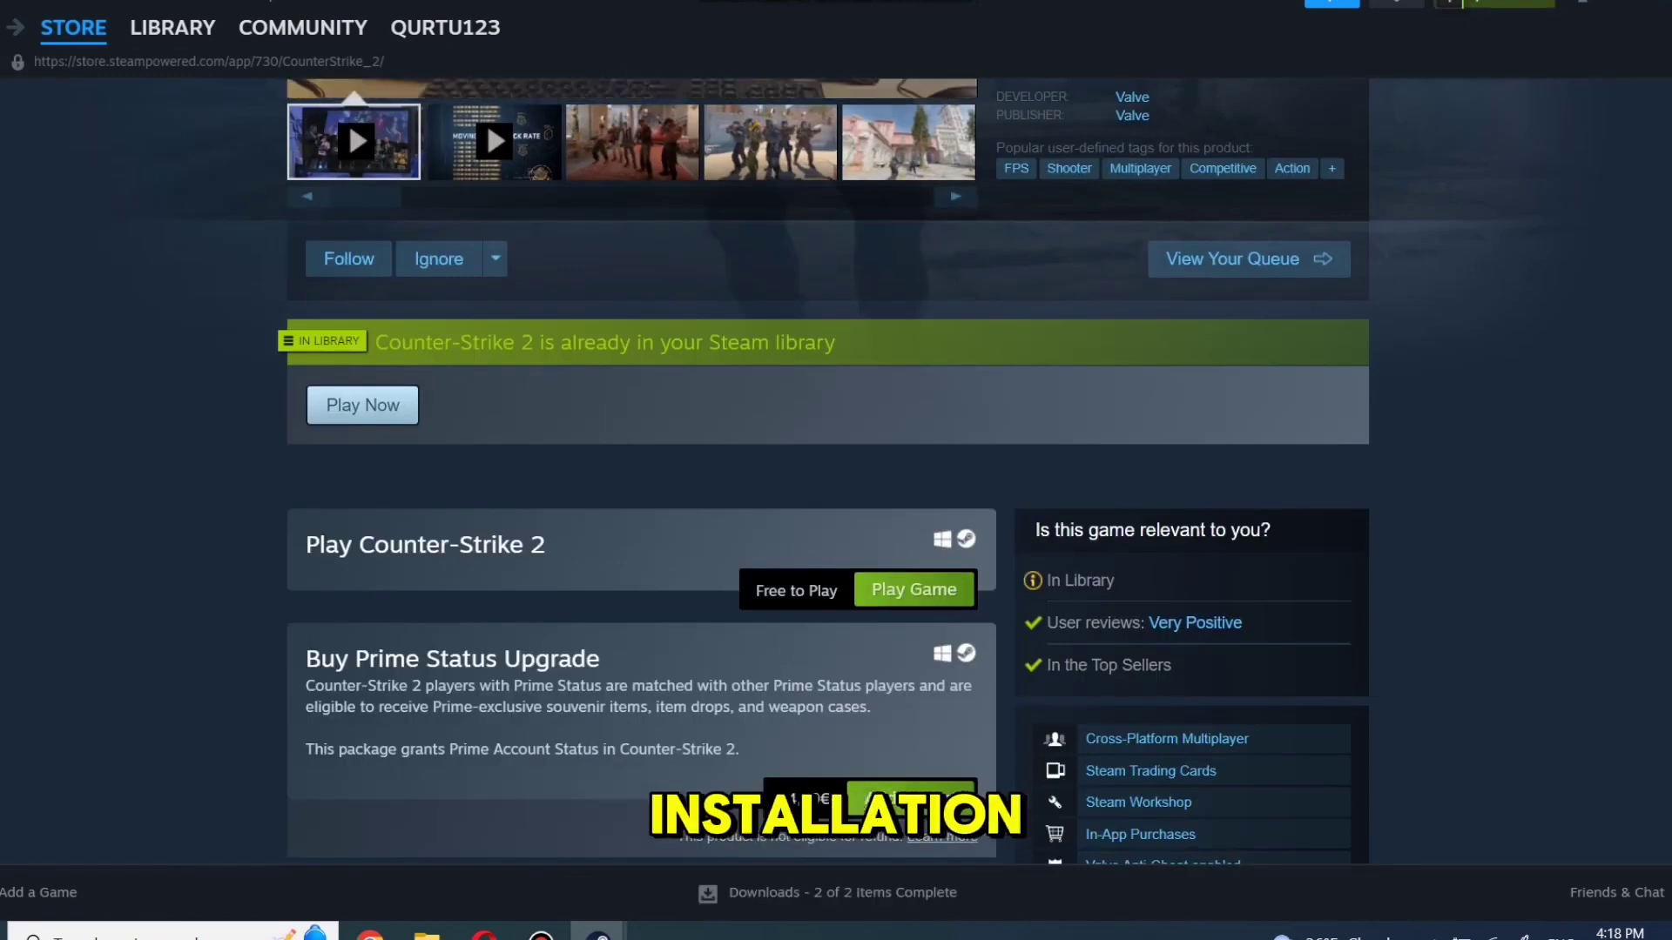
left_click(261, 26)
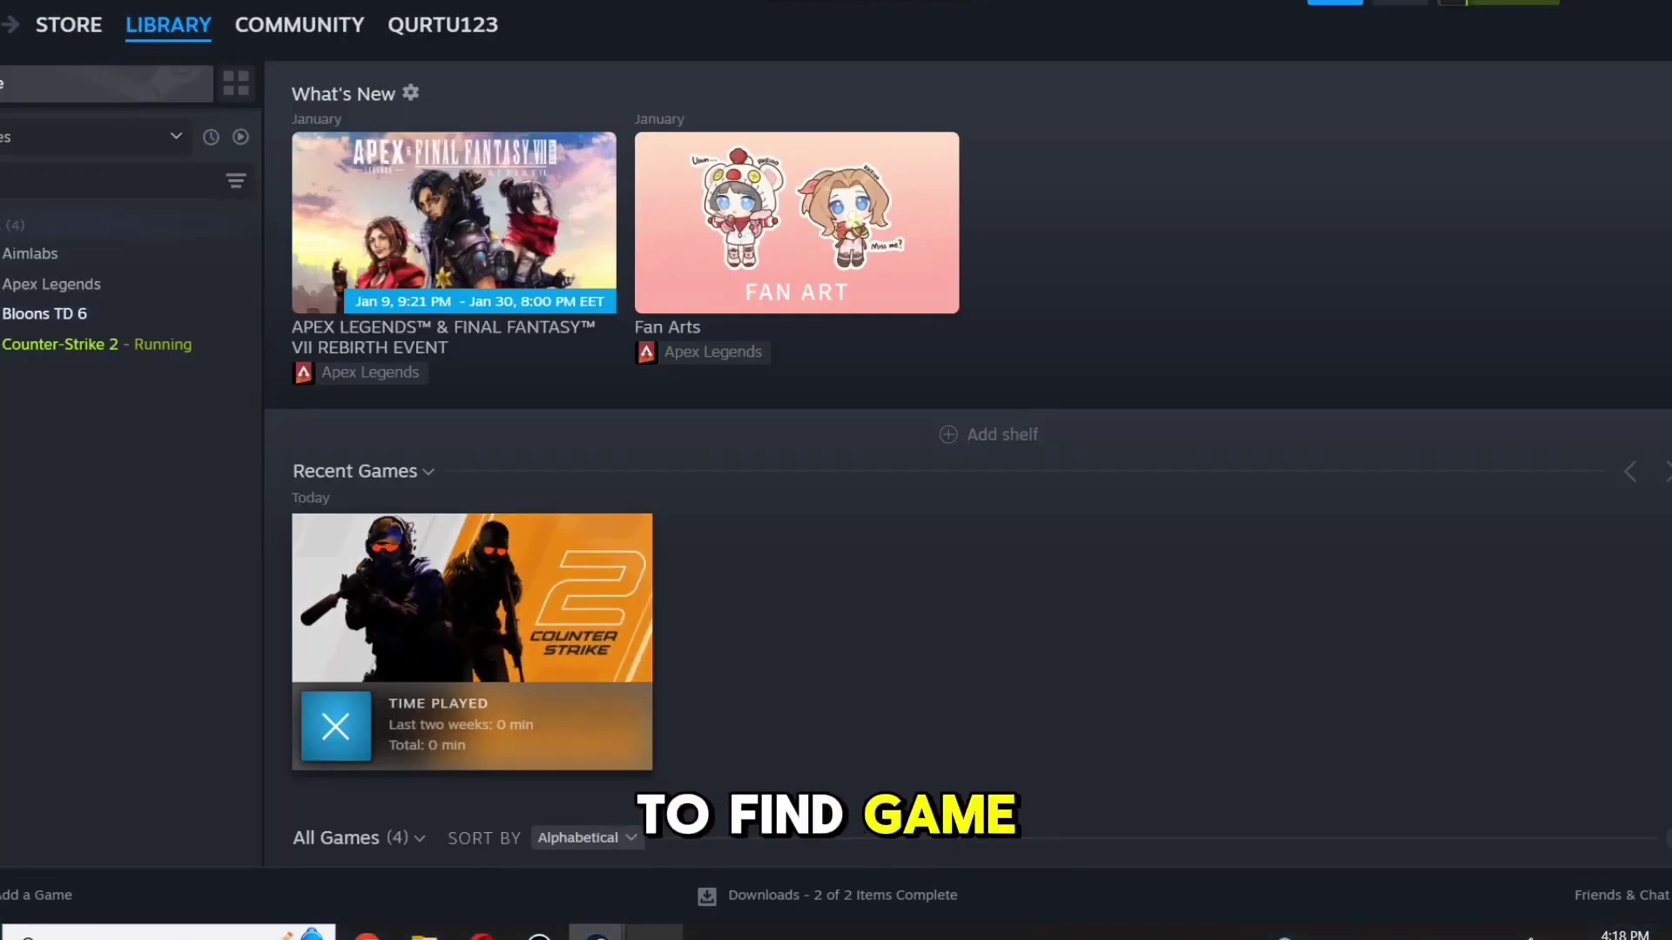
View Counter-Strike 2's play devices, start and cancel an Apex Legends install, then return to the store
left_click(57, 344)
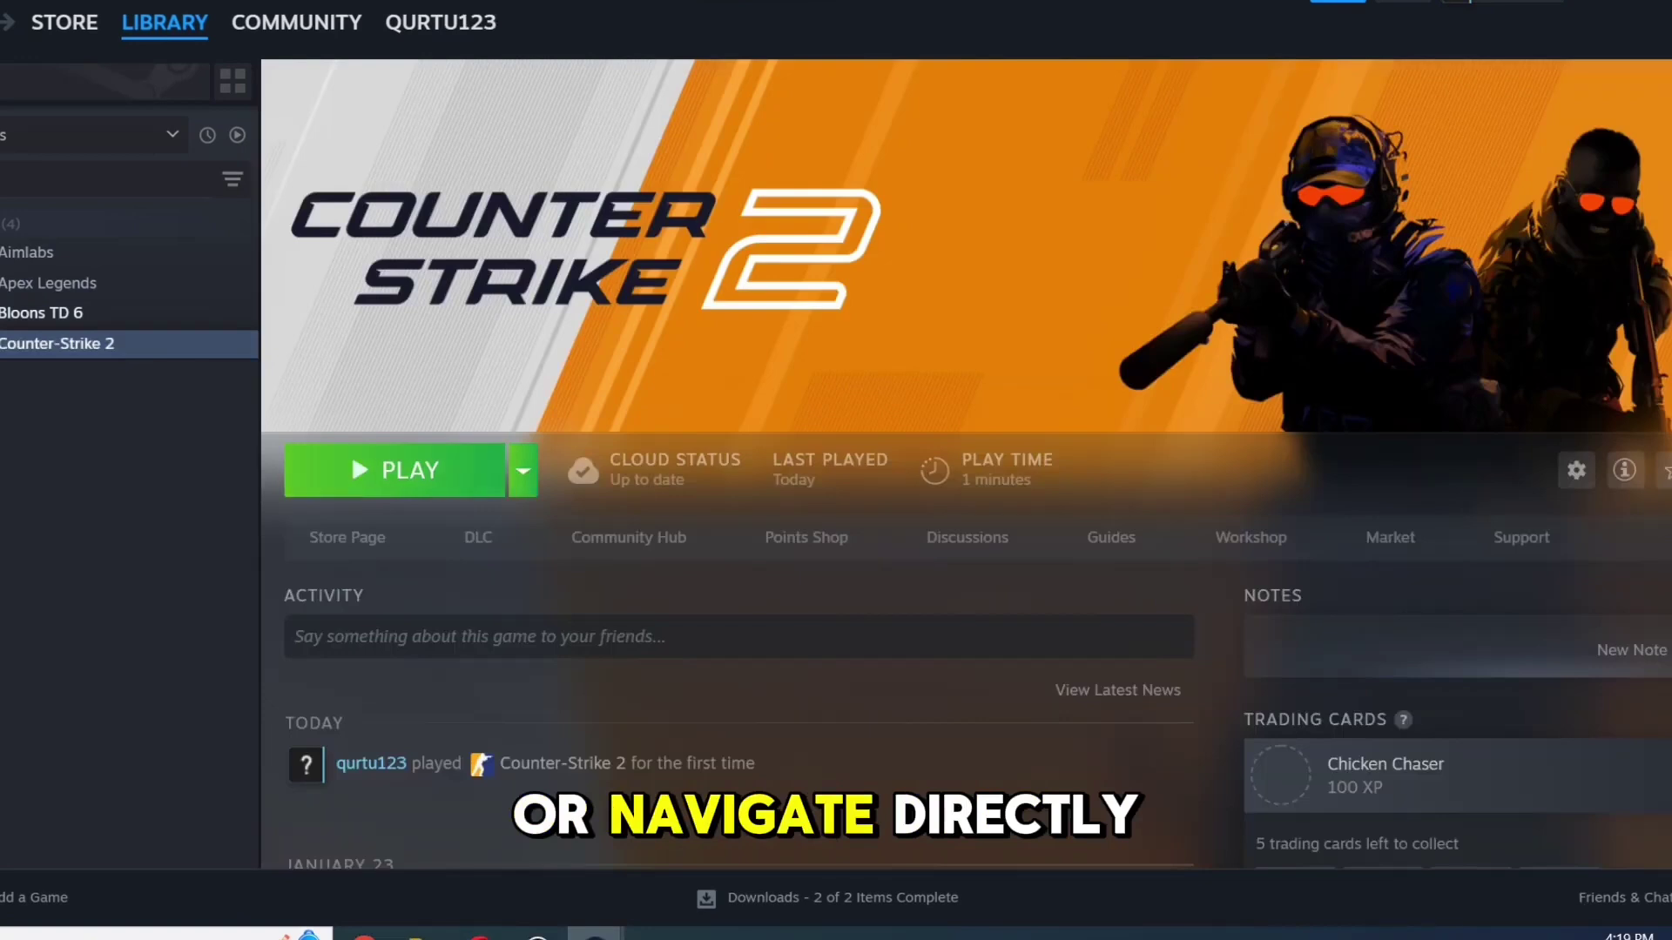
left_click(523, 470)
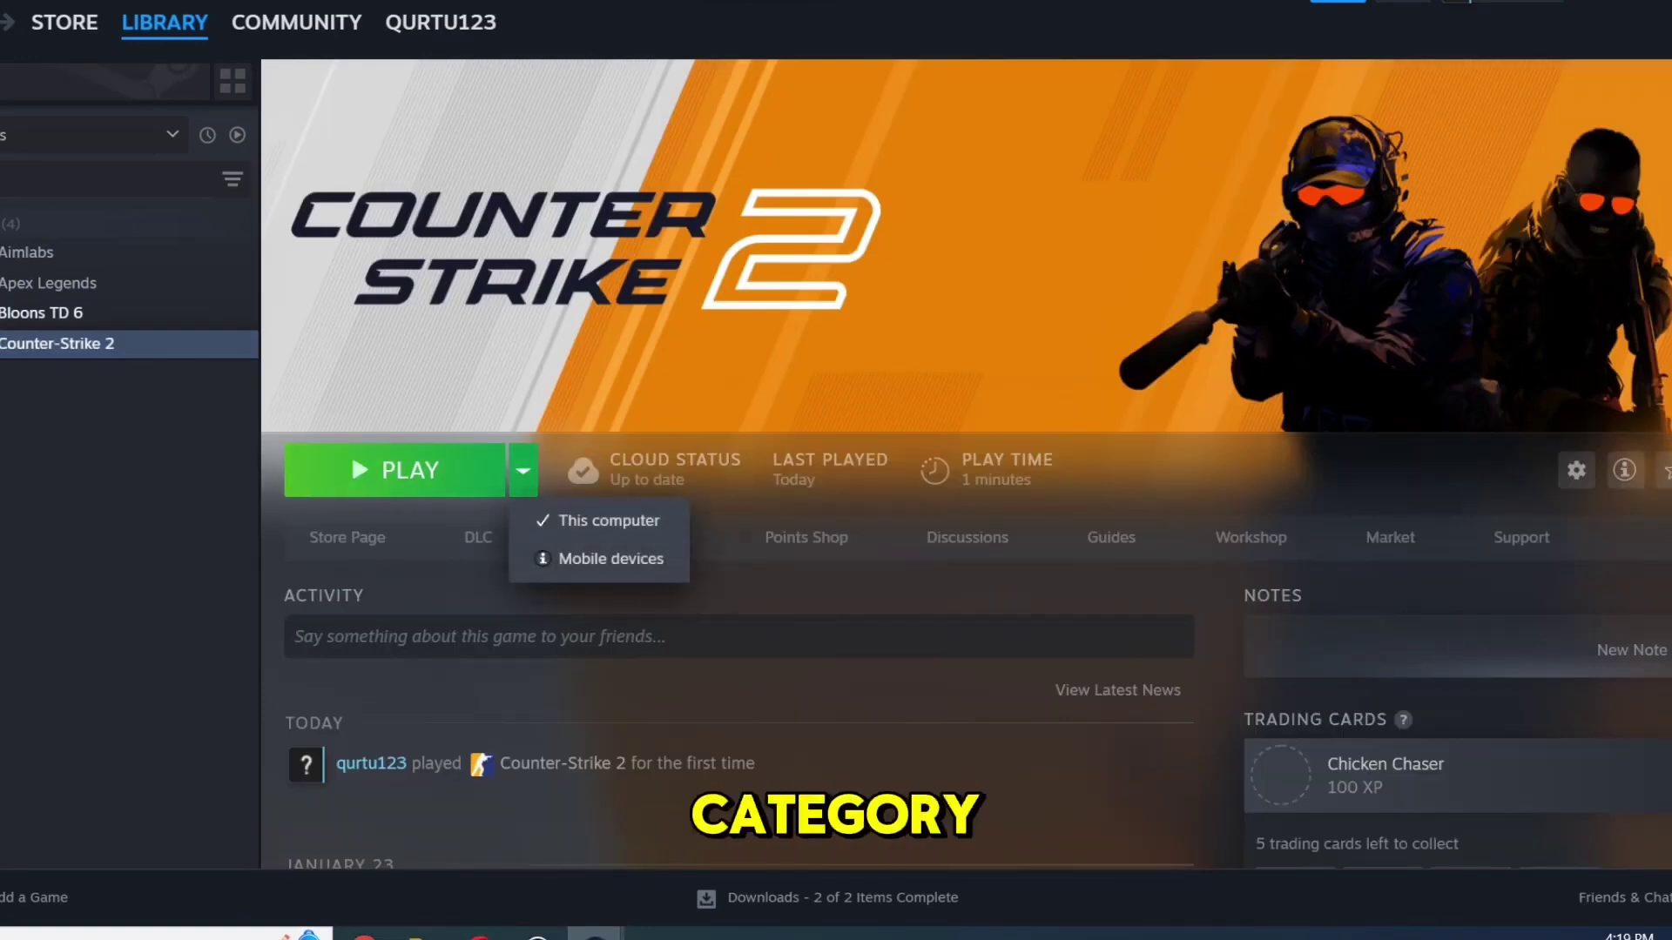
left_click(47, 283)
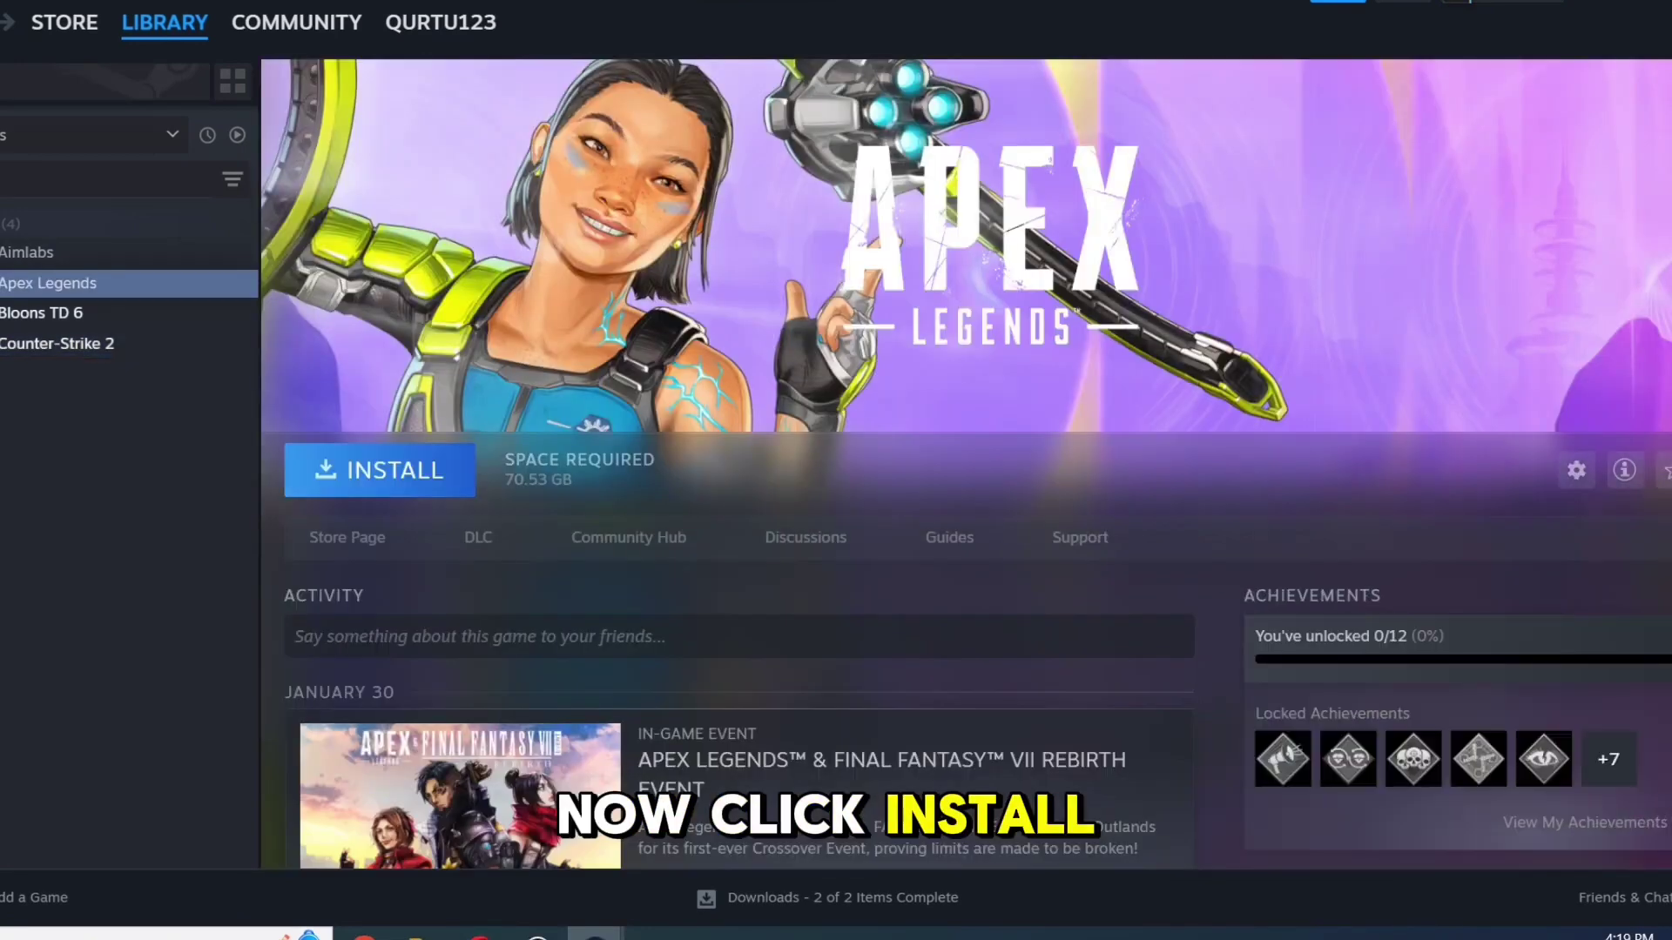
left_click(380, 470)
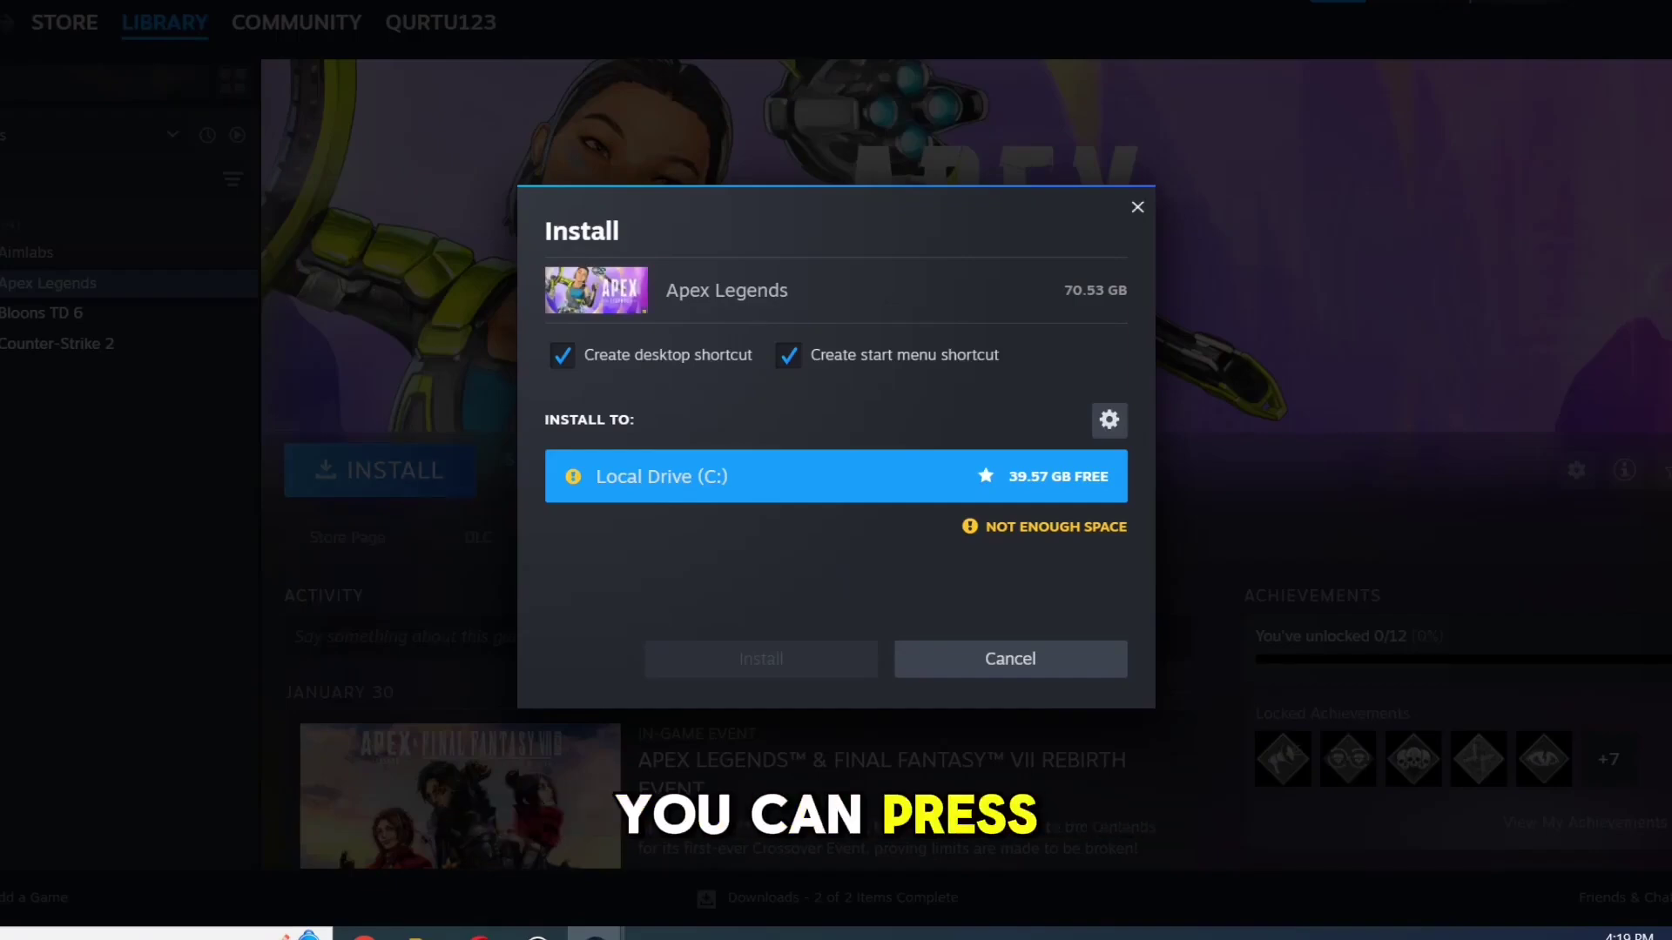
key("Escape")
left_click(56, 343)
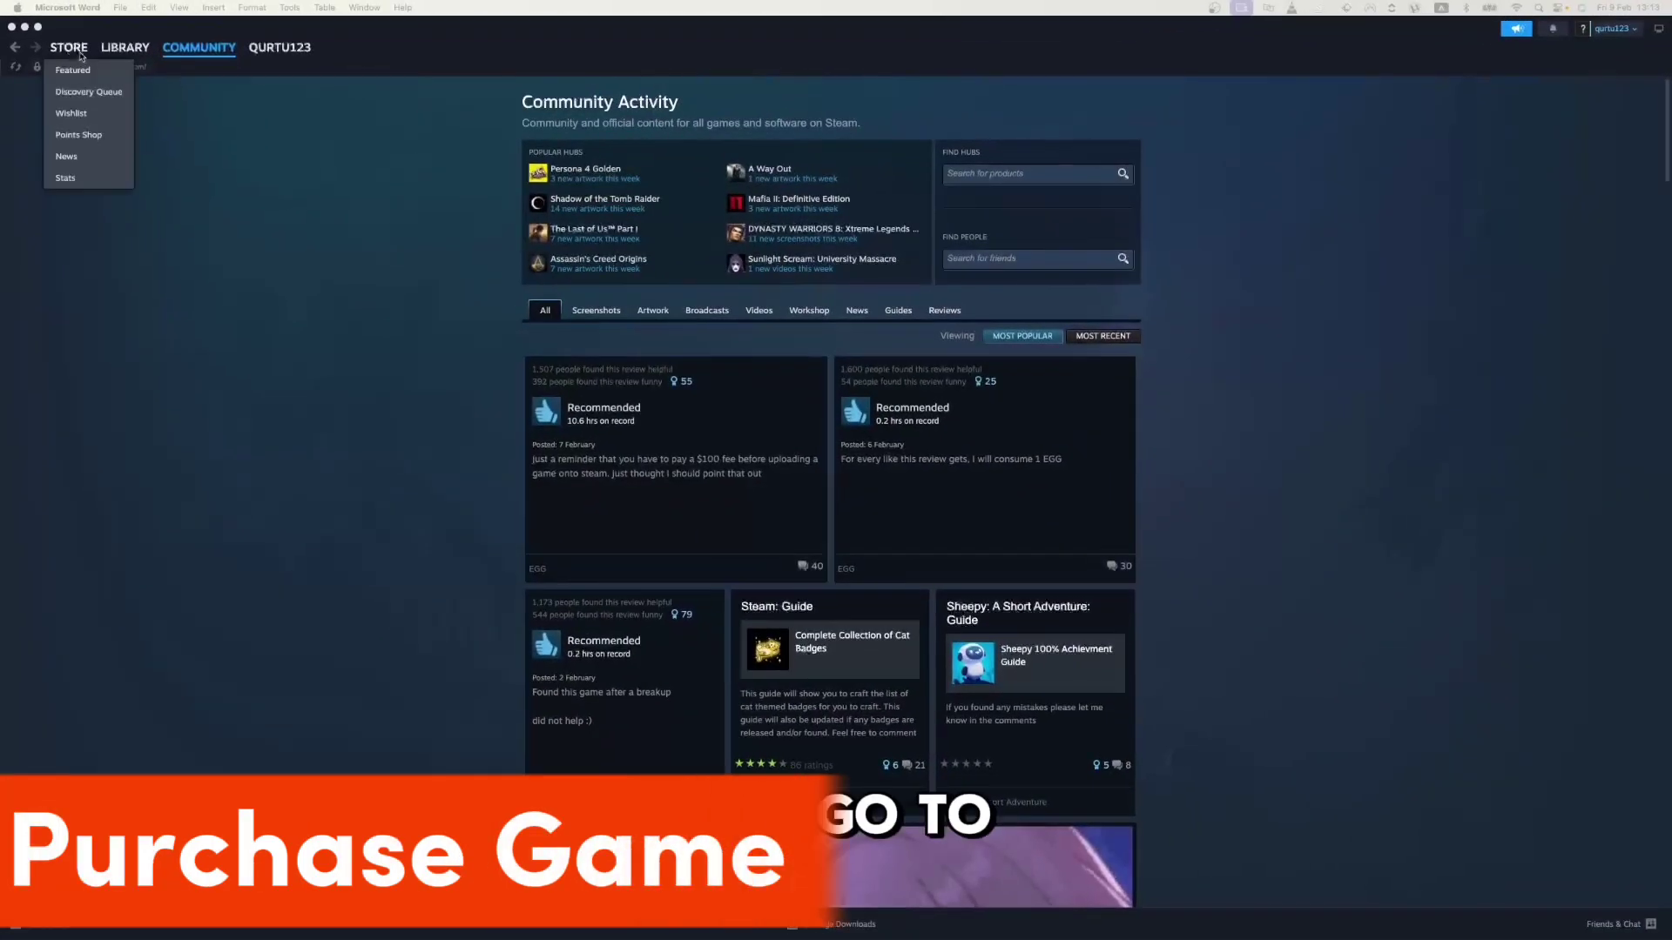
left_click(79, 54)
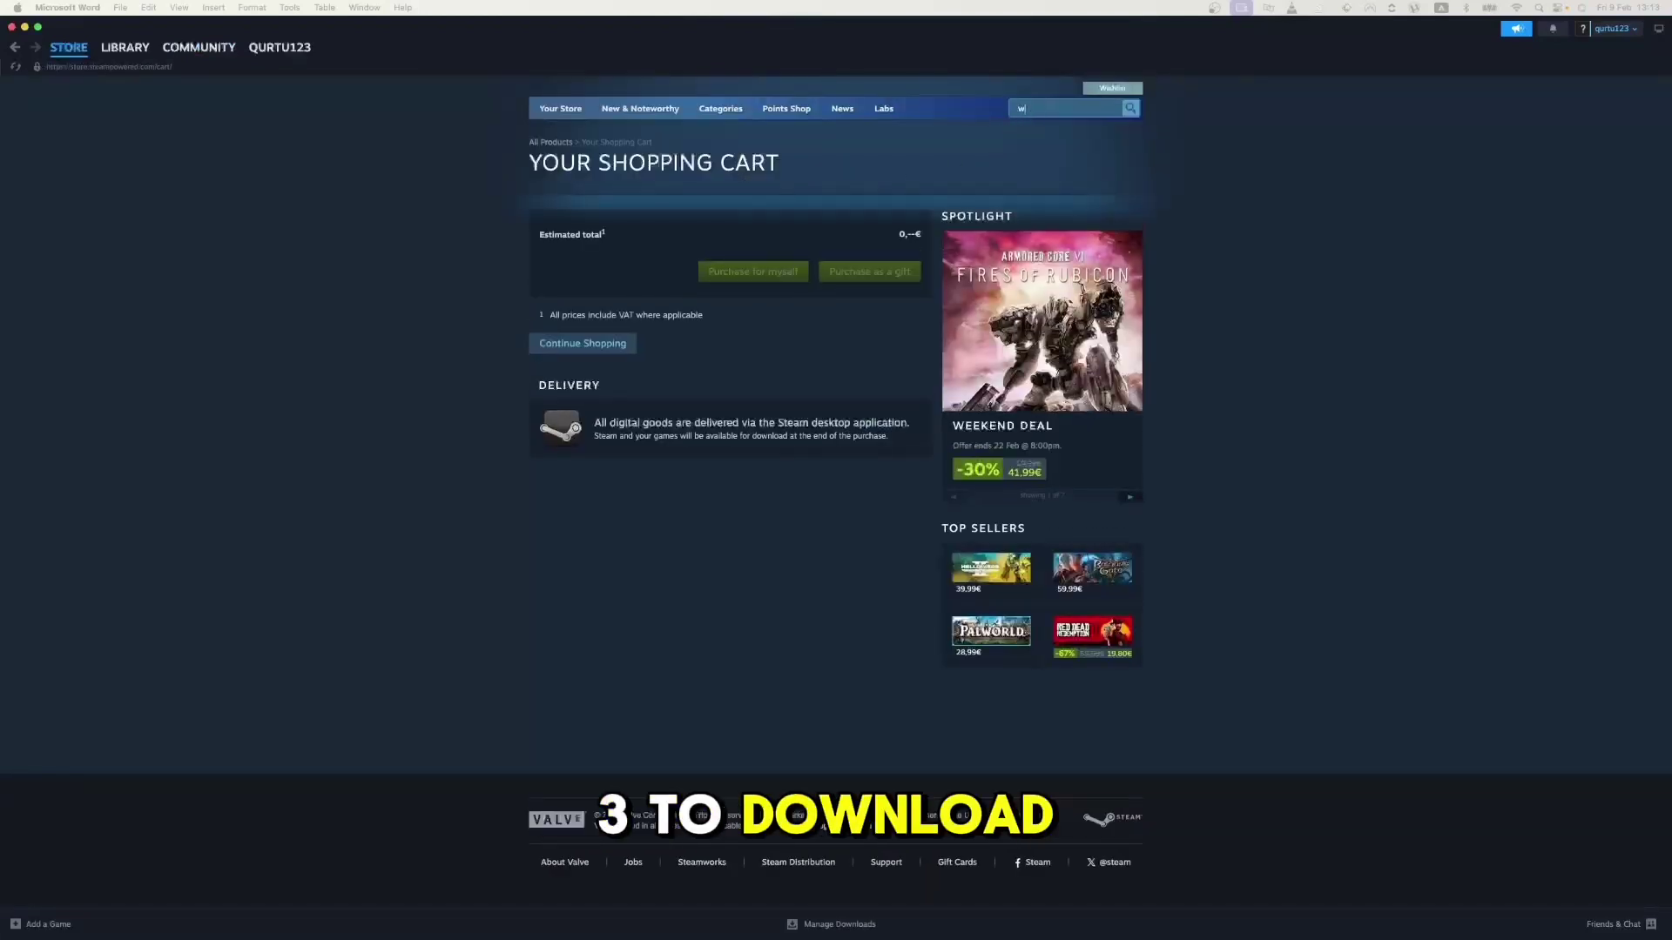
Add The Witcher 3: Wild Hunt (7,49€) to the cart and choose Purchase for myself
type("her")
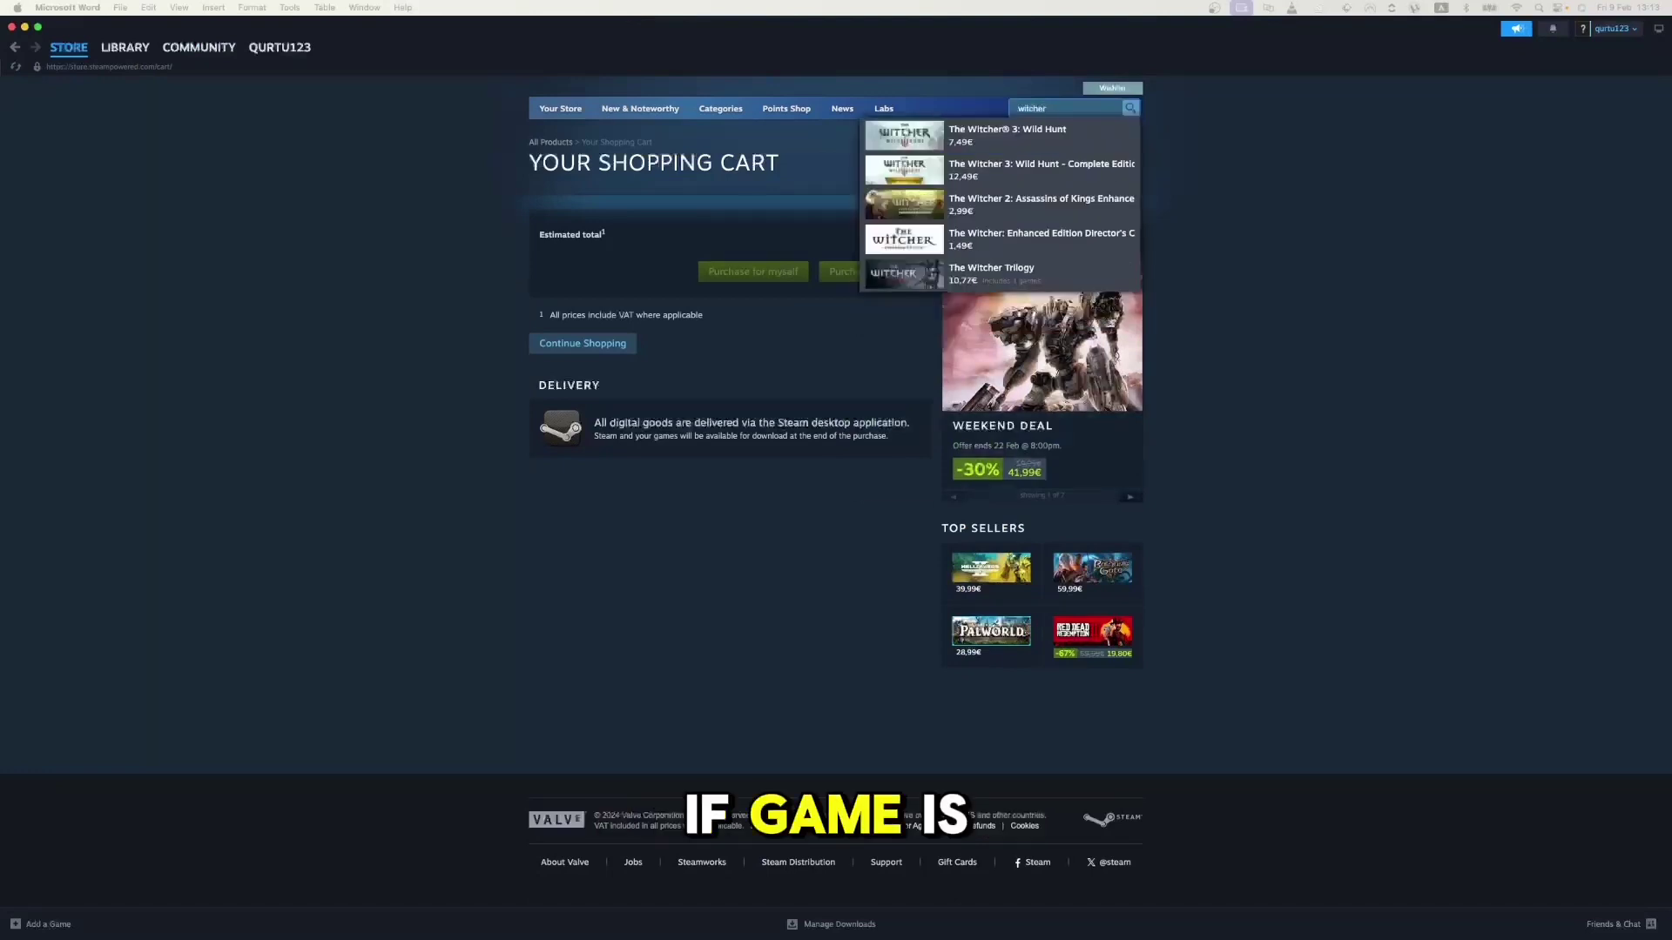
left_click(1029, 137)
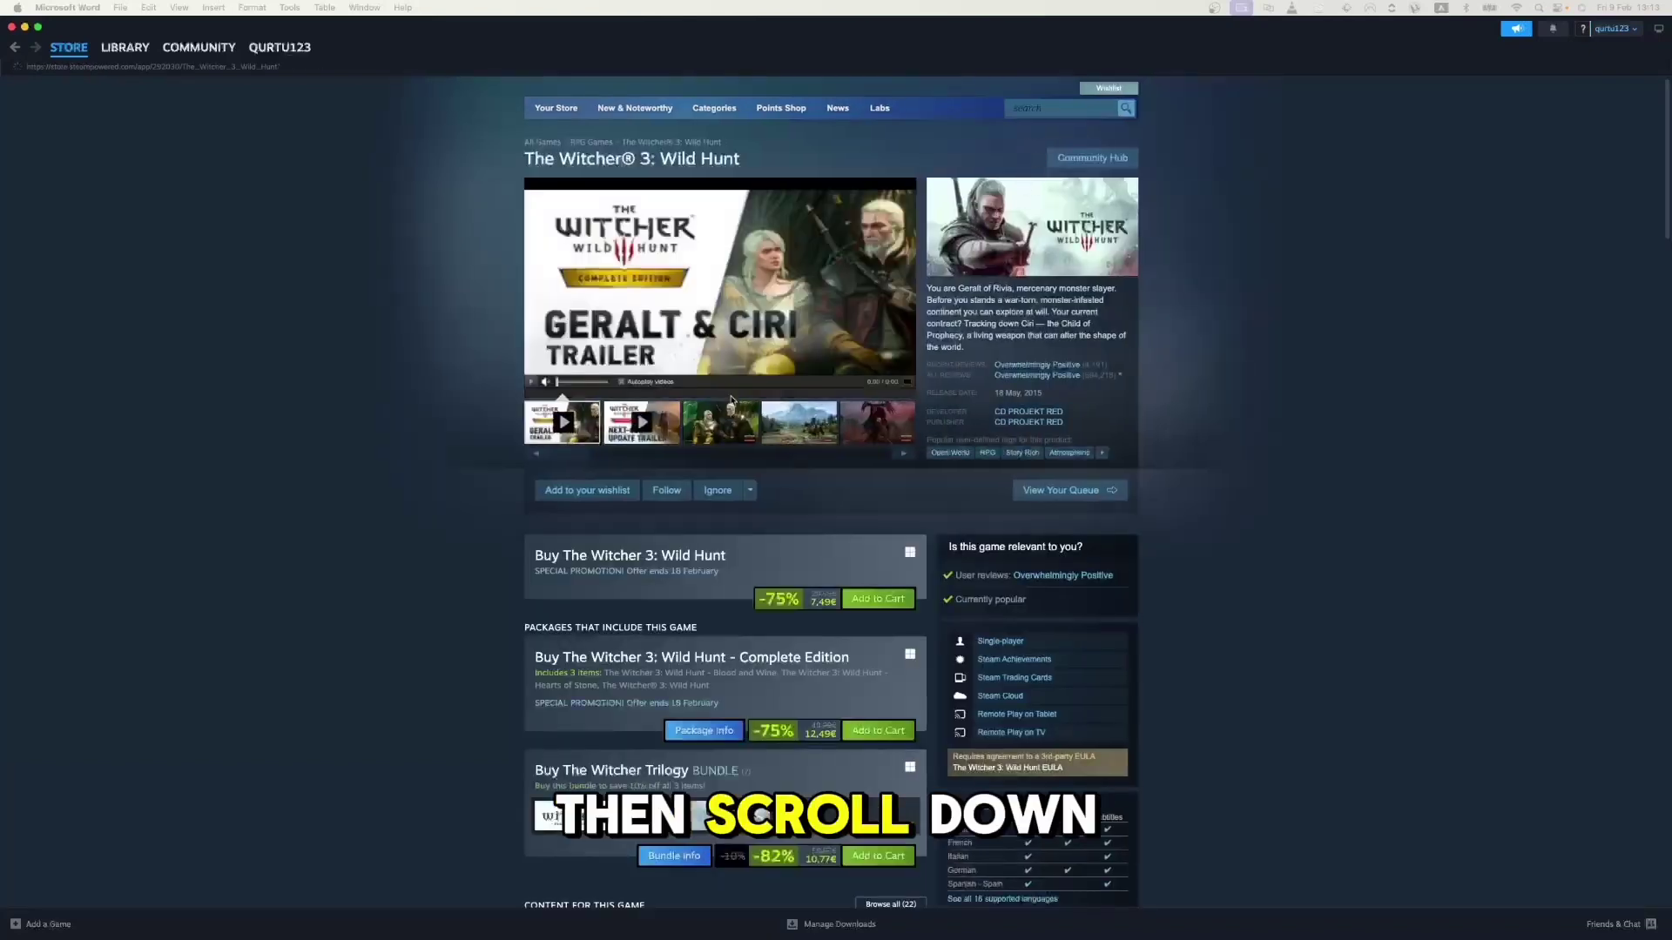
scroll(731, 400, "down", 5)
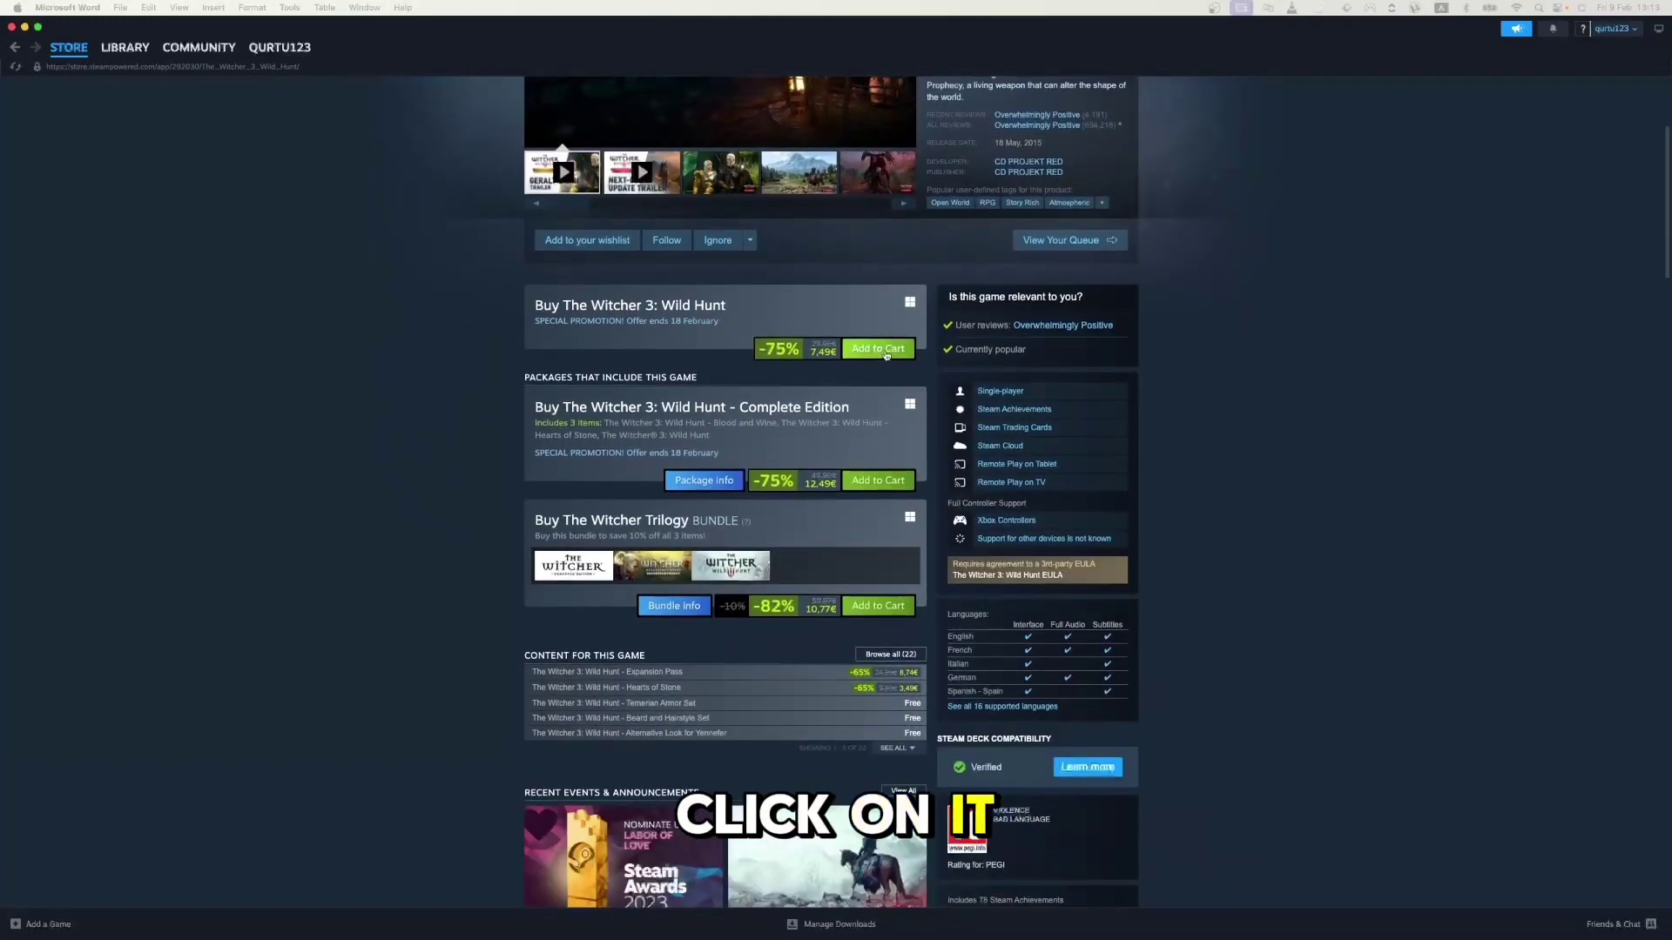
left_click(879, 350)
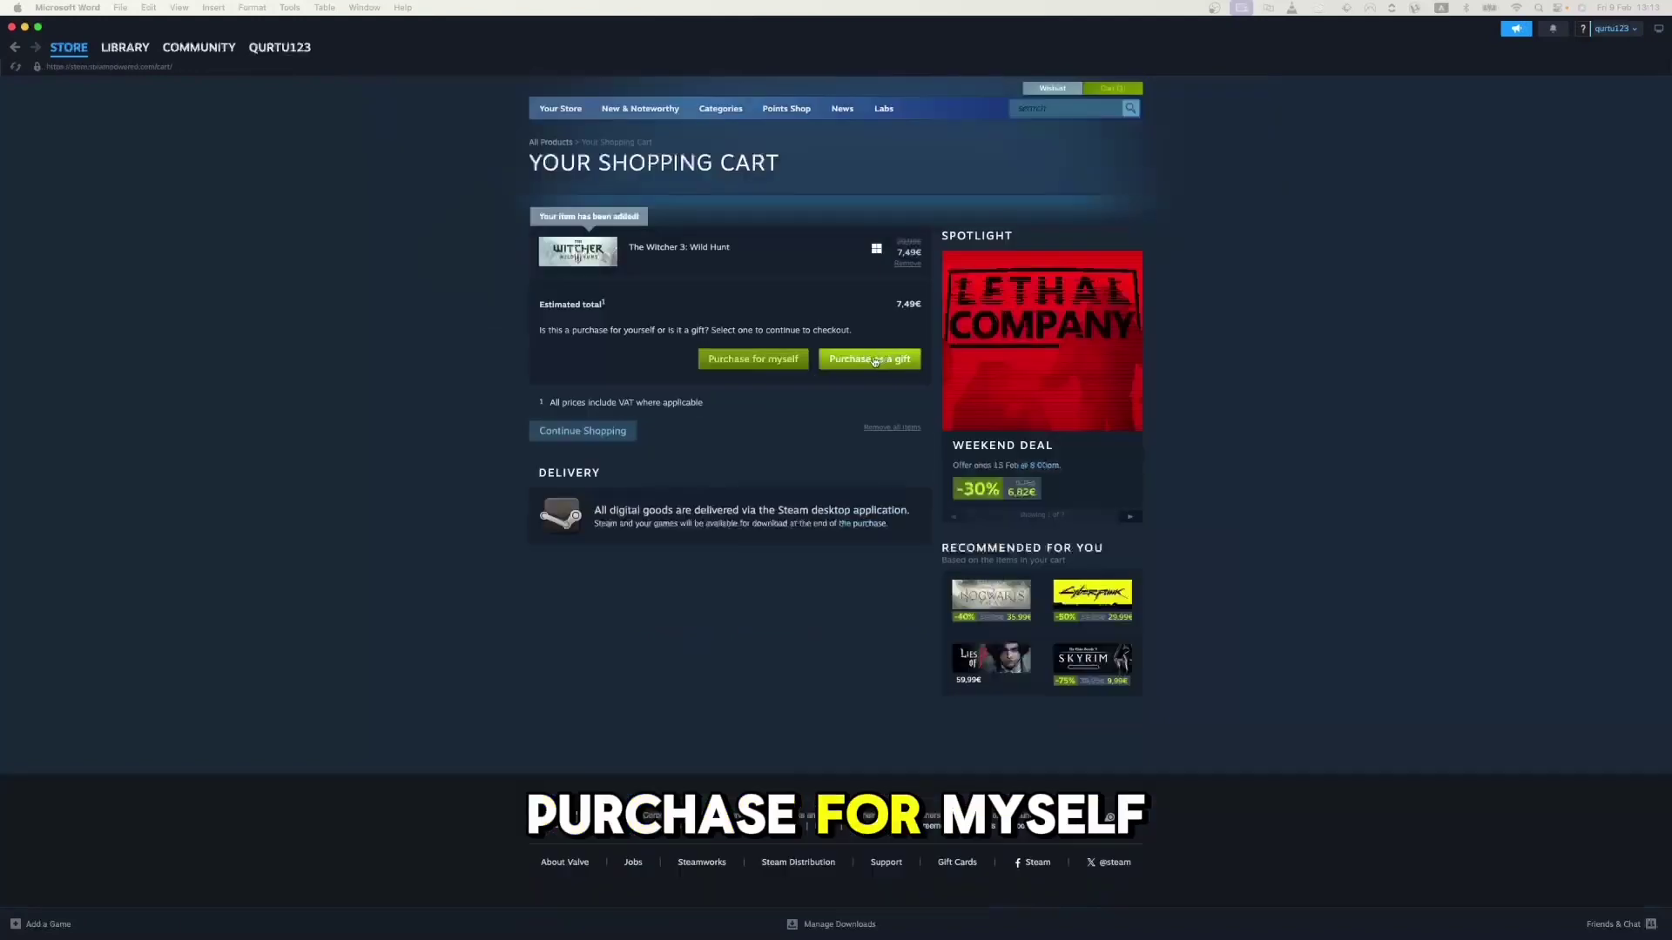
left_click(776, 366)
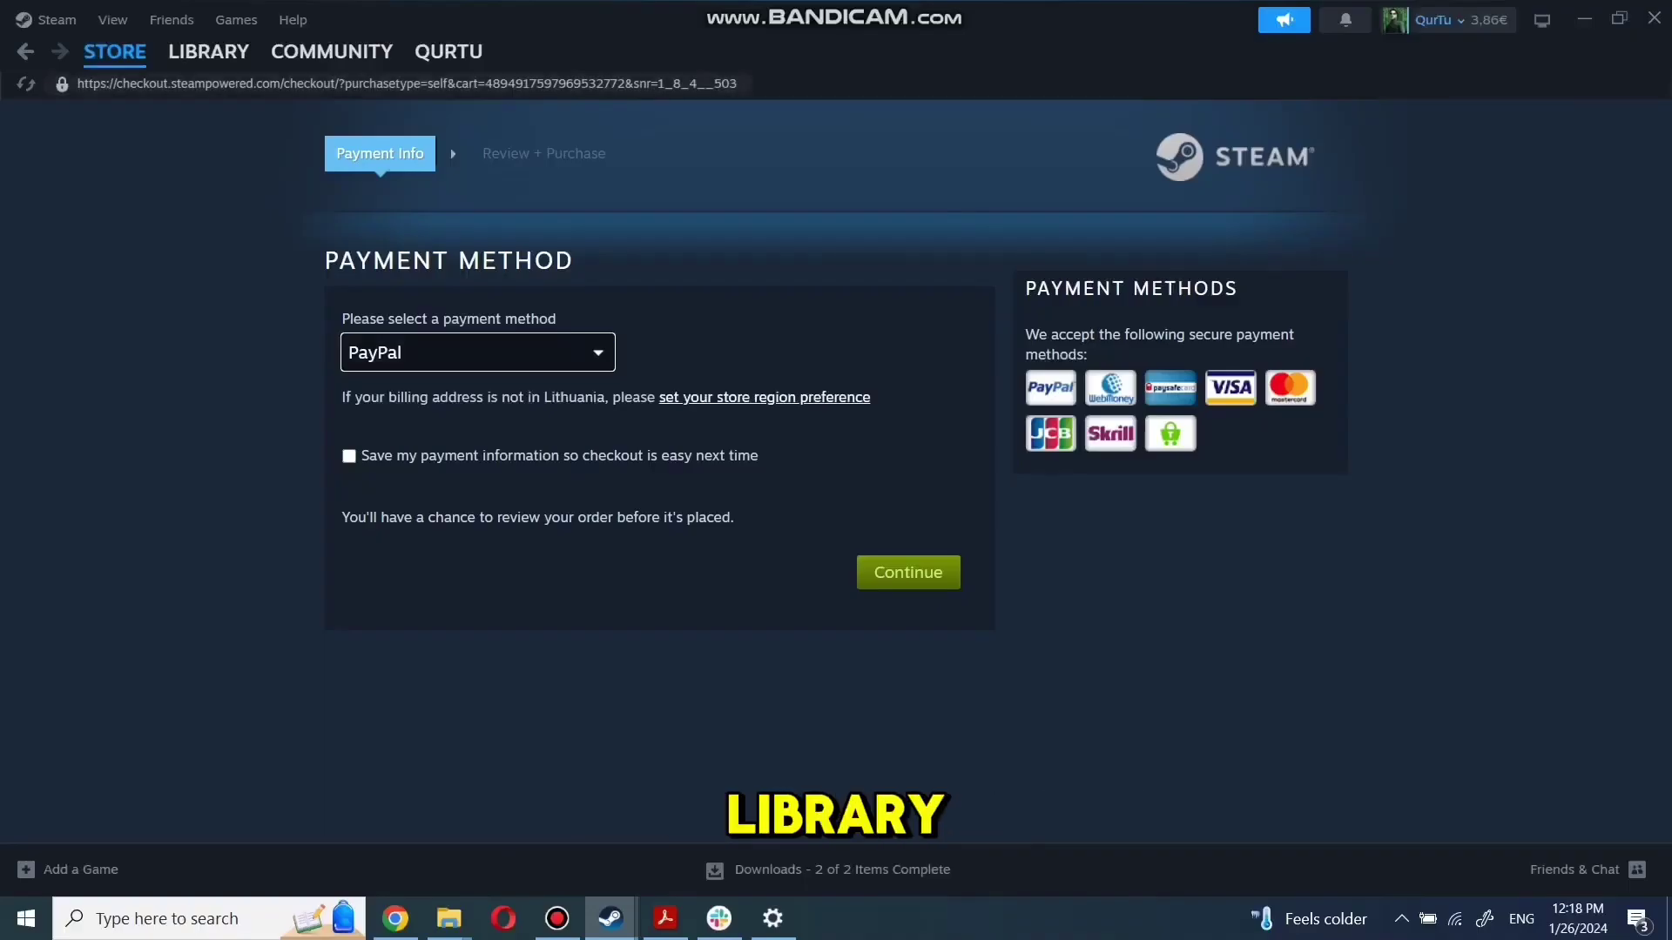
In the library, enter 'game name' in the Search by Name box, then clear it
left_click(209, 51)
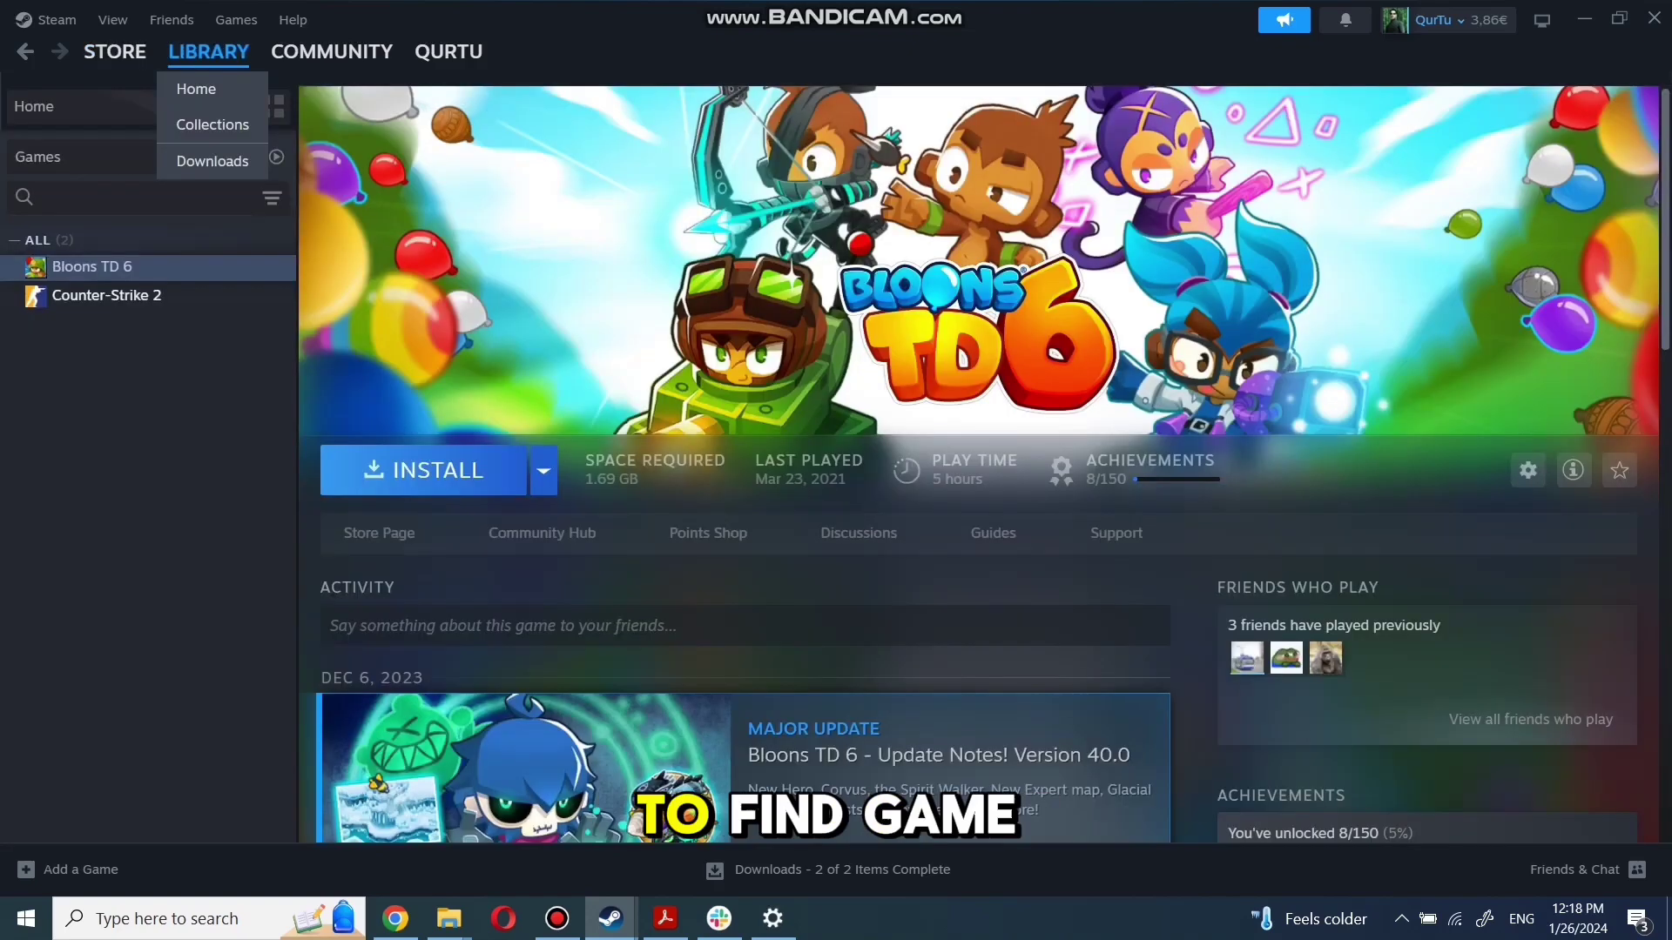
left_click(131, 197)
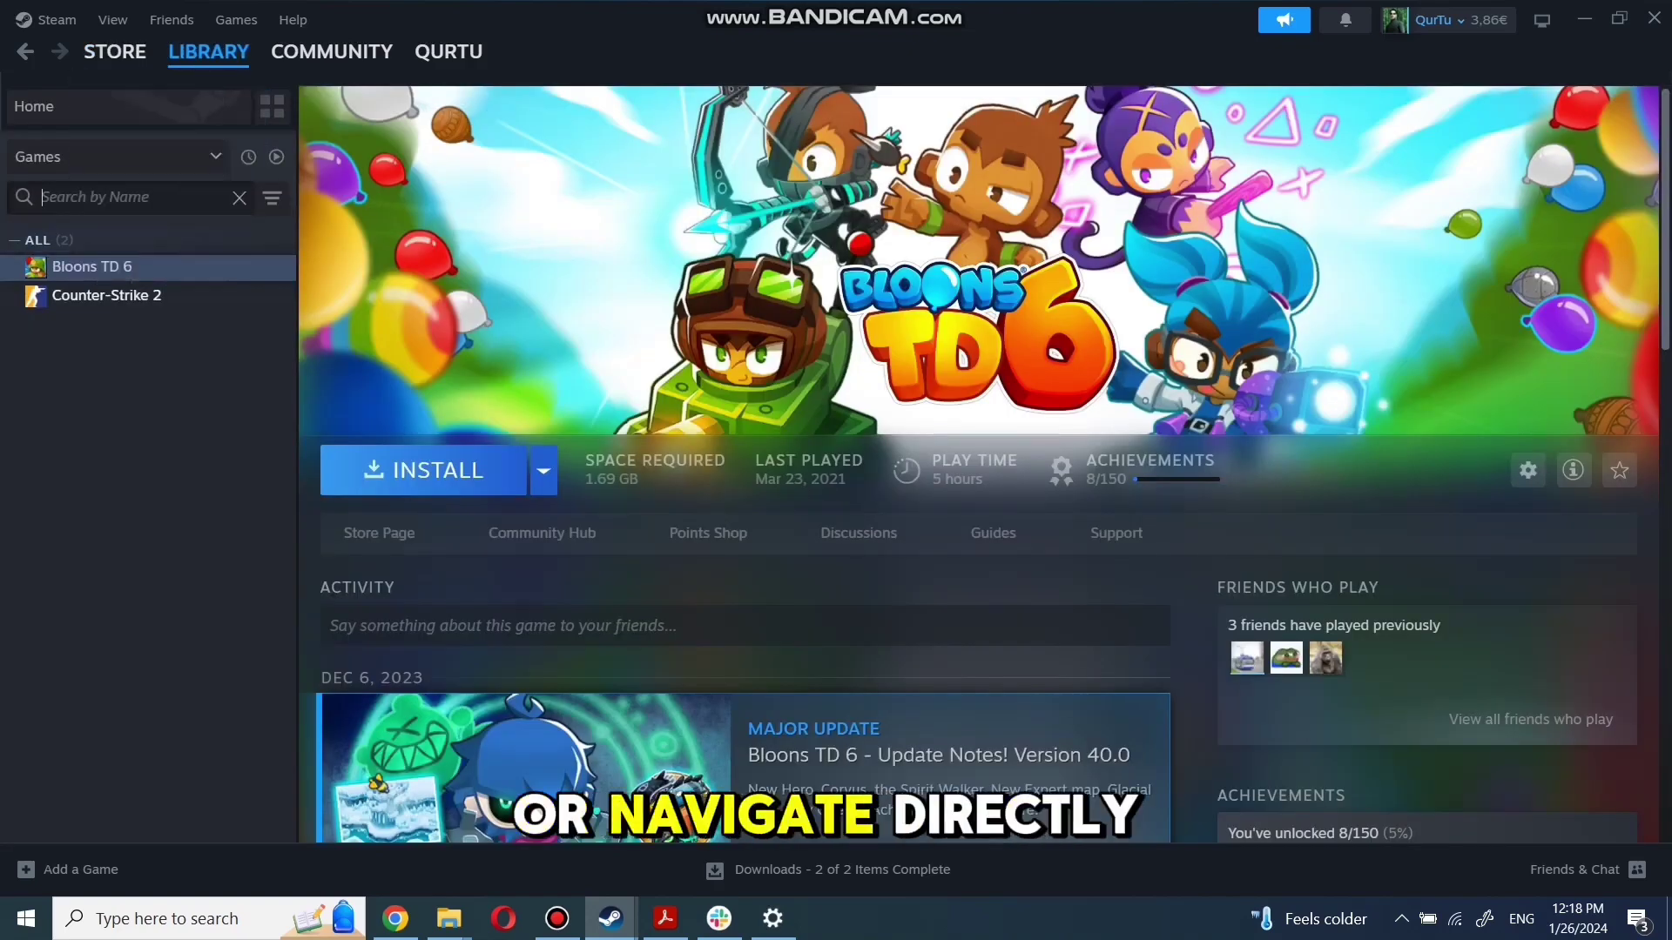
type("game name")
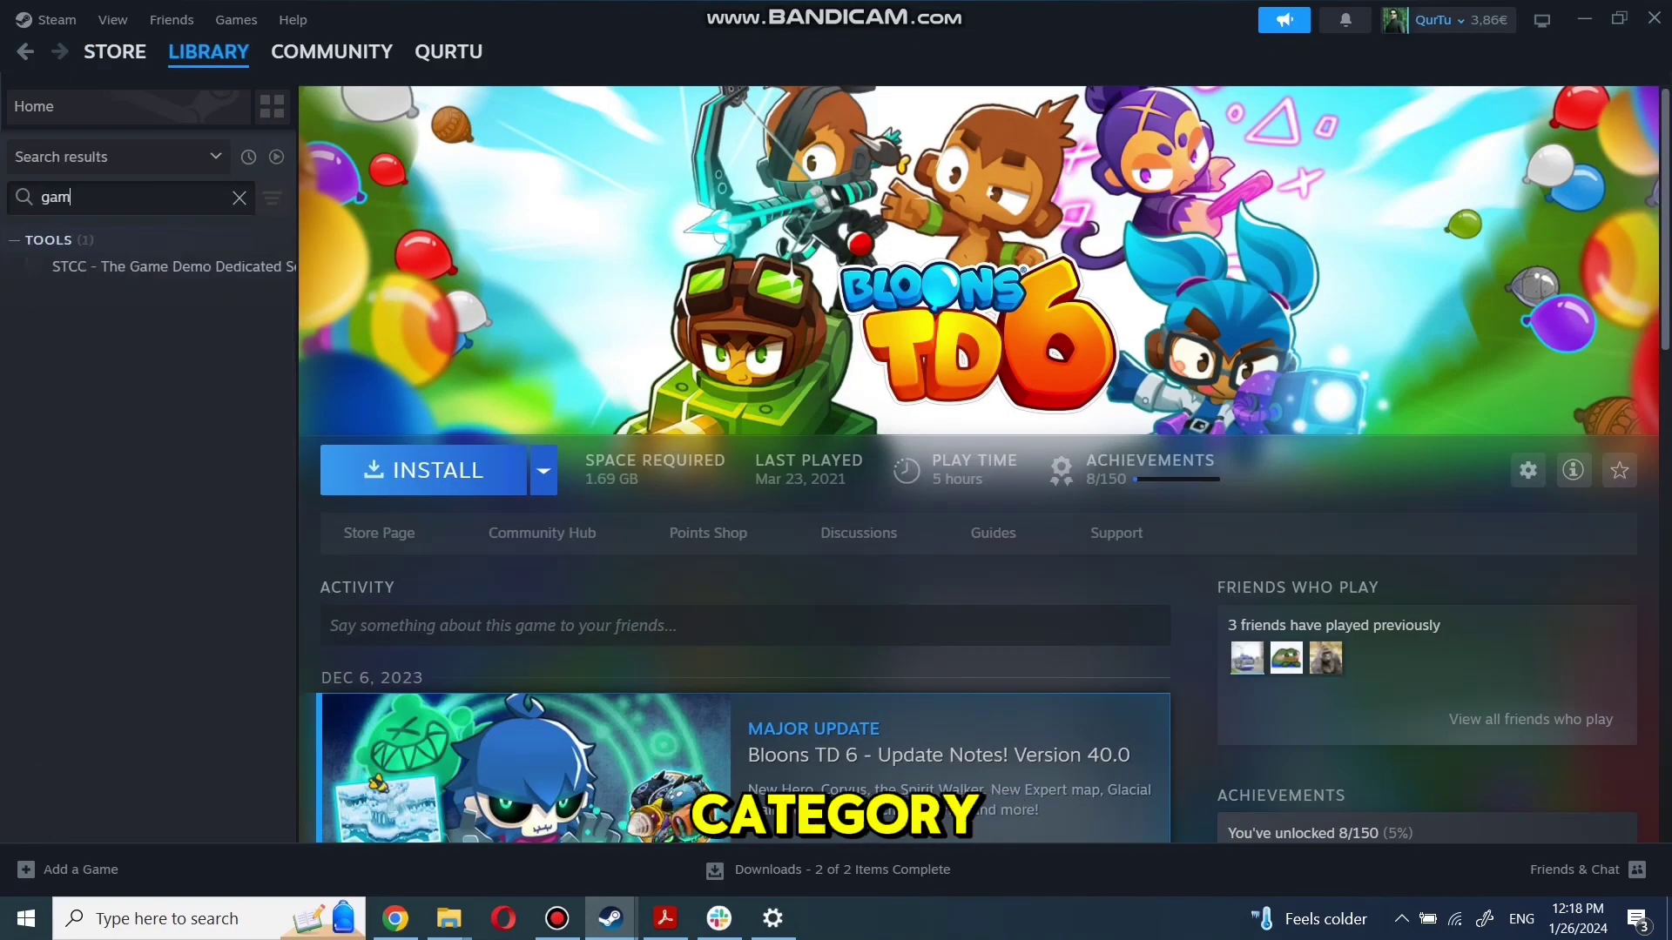
key("BackSpace")
key("BackSpace")
key("BackSpace")
key("BackSpace")
key("BackSpace")
key("BackSpace")
key("BackSpace")
key("BackSpace")
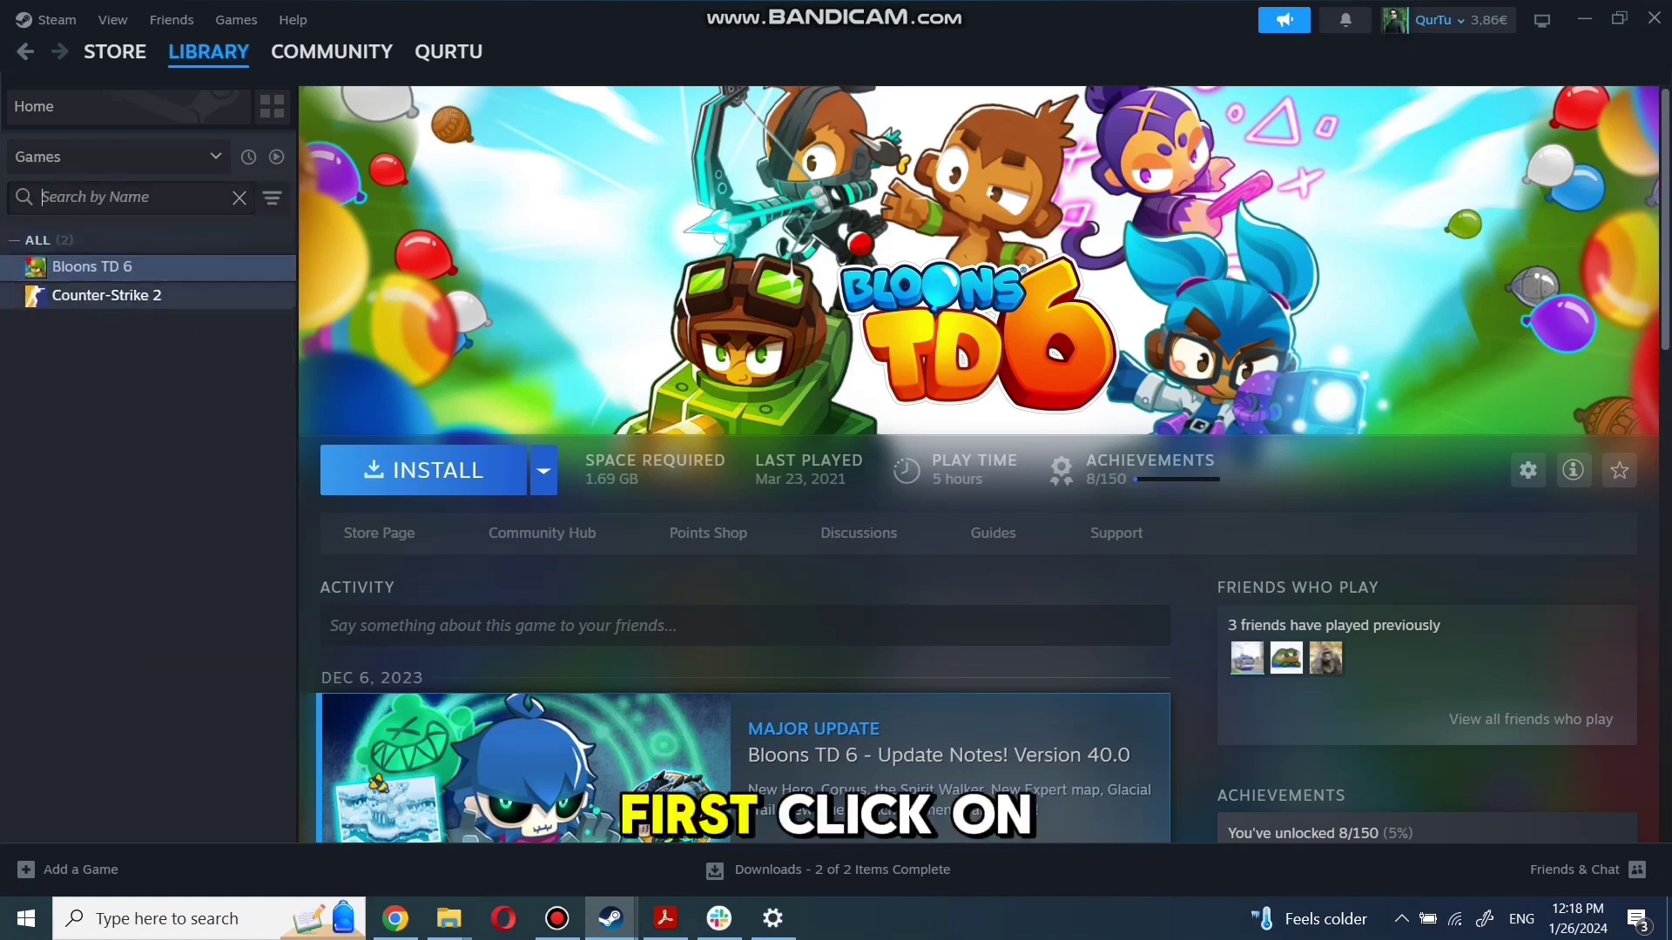
Select Bloons TD 6 in the library and launch it with PLAY
left_click(106, 296)
left_click(91, 266)
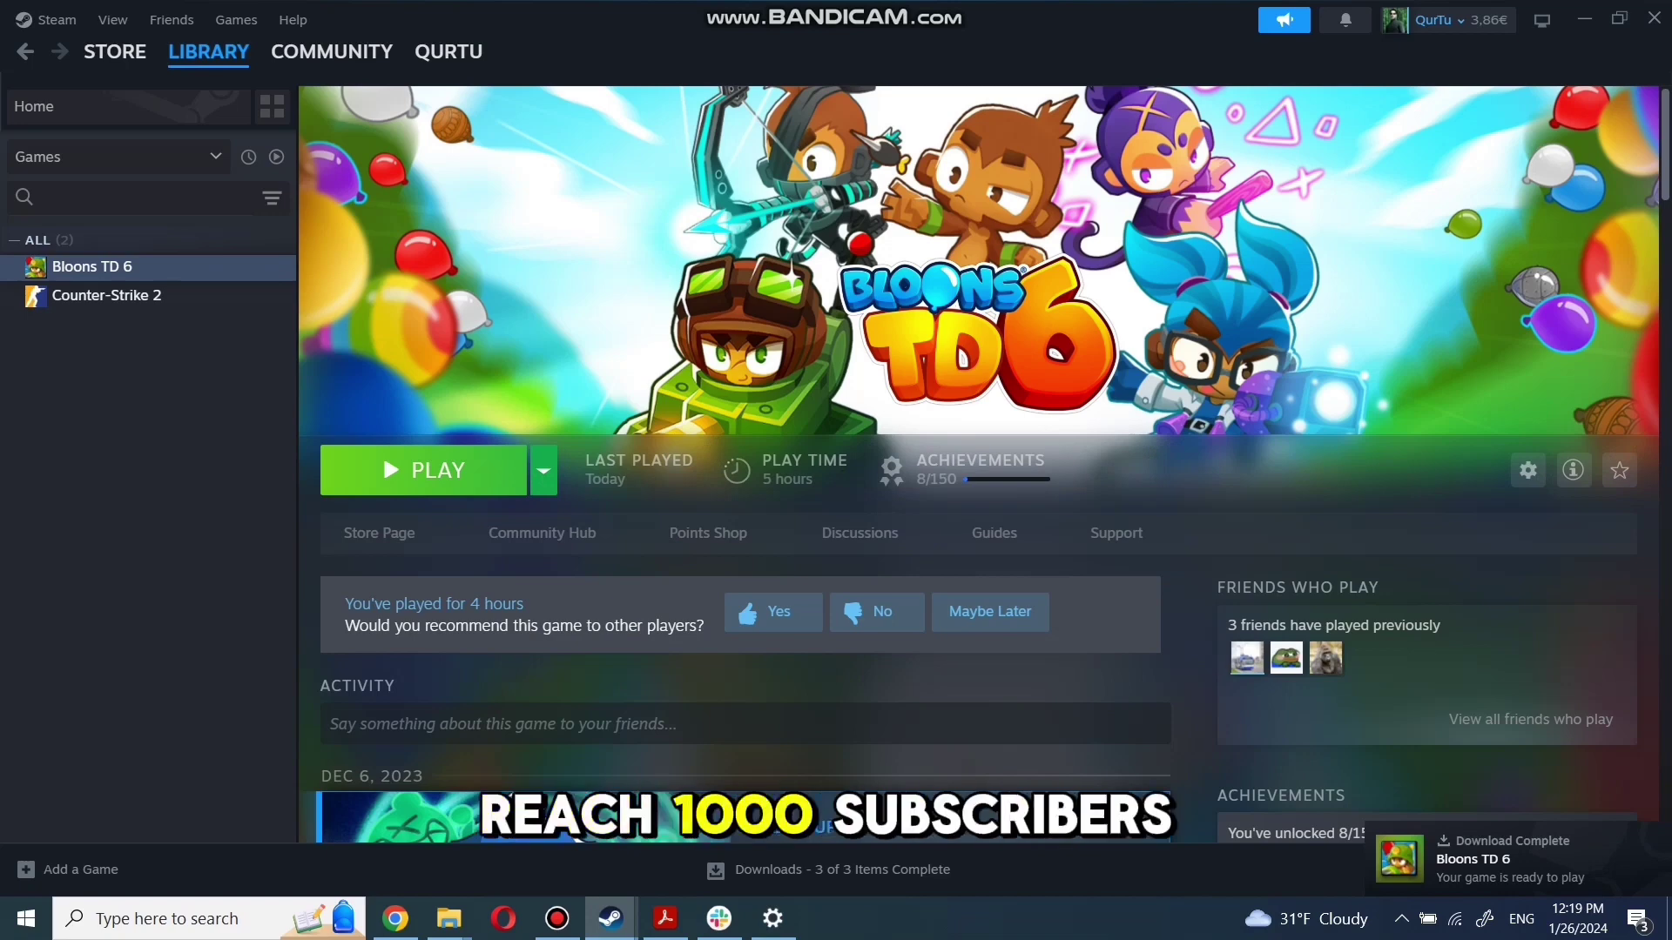
left_click(426, 470)
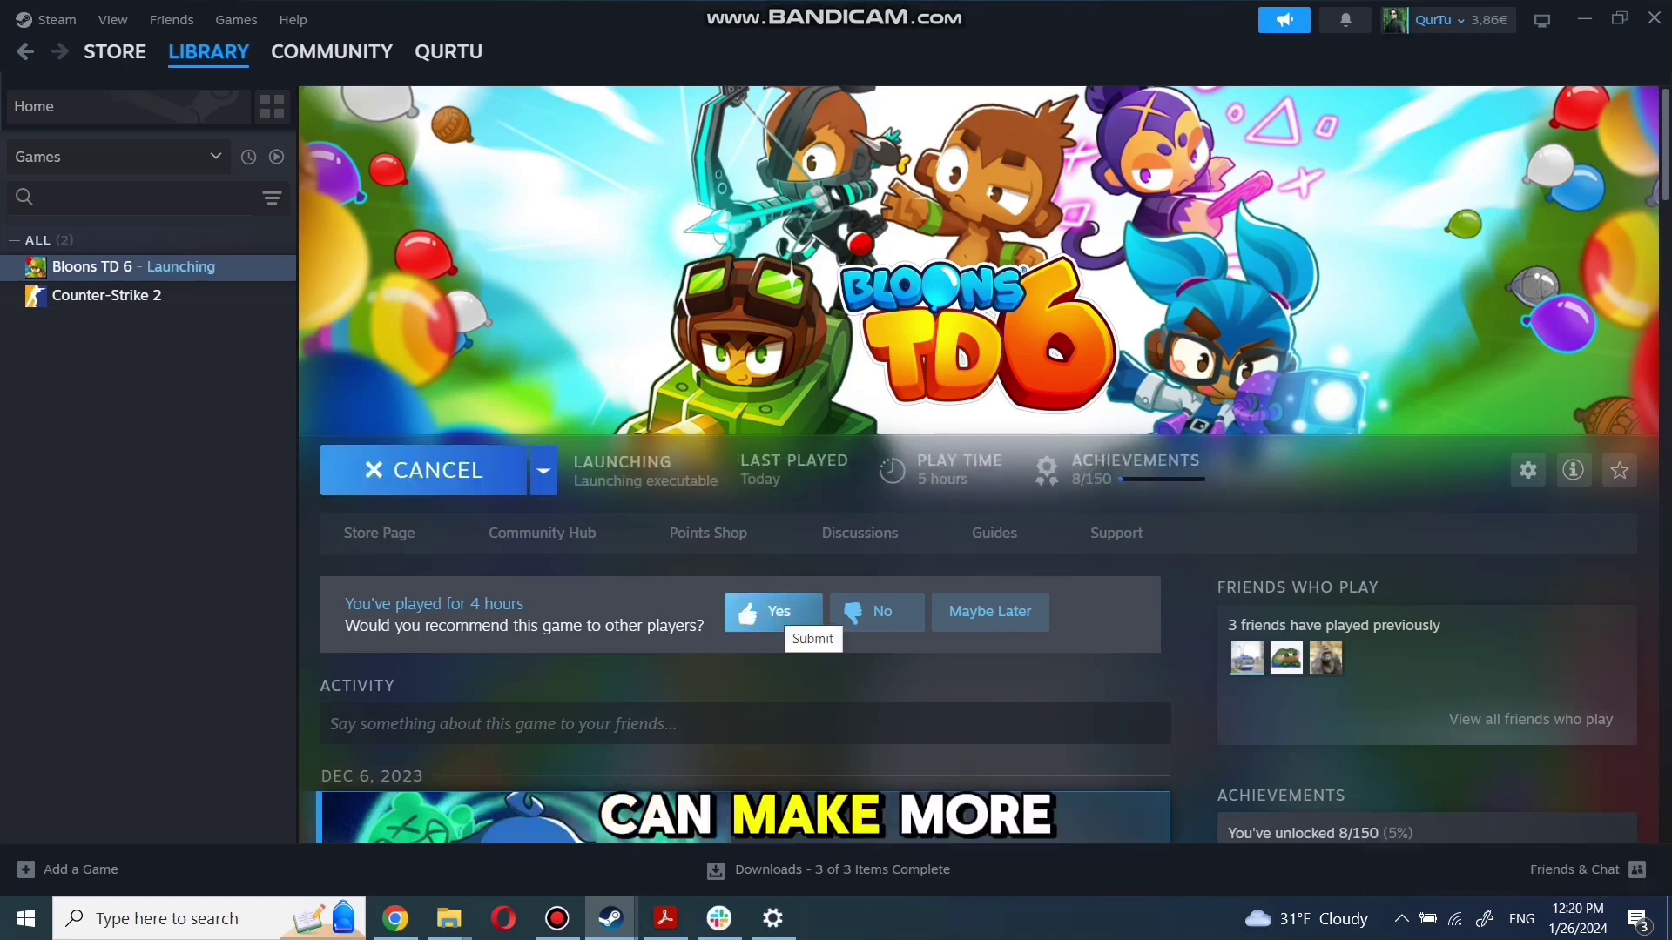